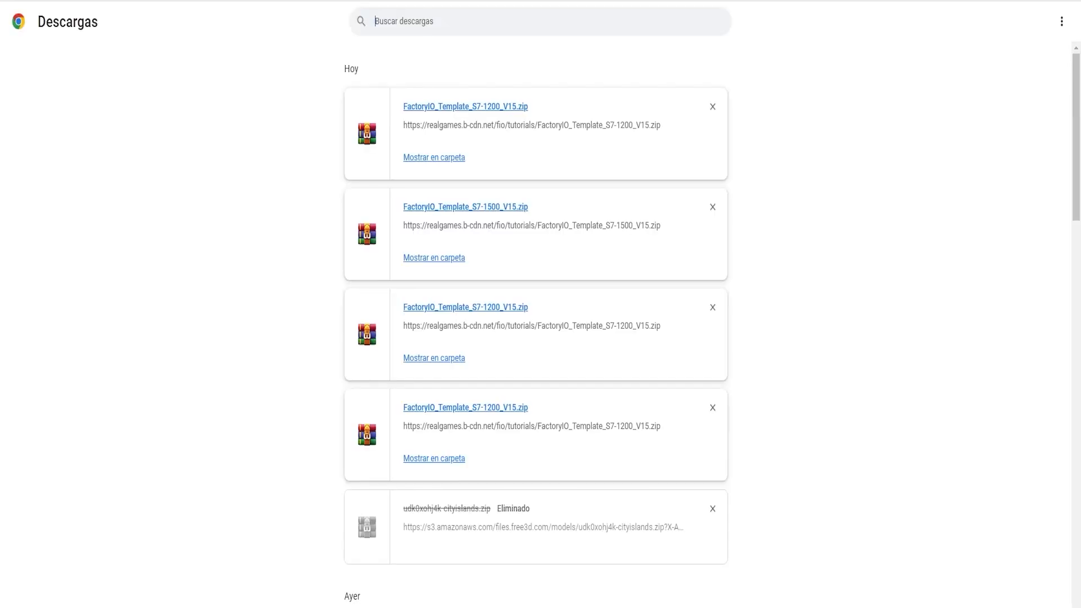
Show the downloaded S7-1200 template in its folder and delete the FactoryIO_Template_S7-1500_V15 folder and archive there.
{"action": "left_click", "coordinate": [445, 158]}
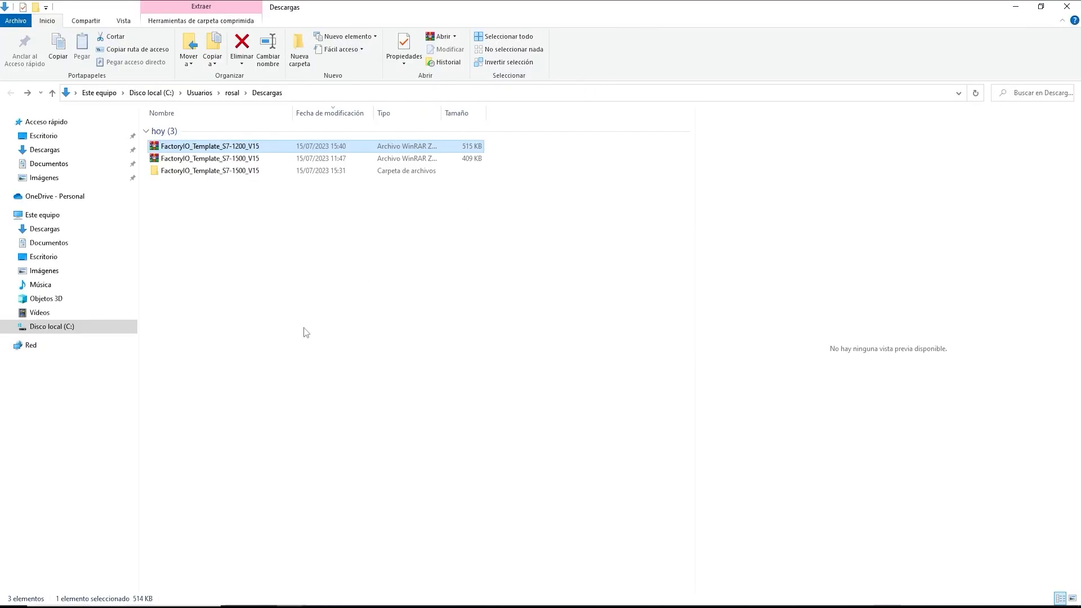
{"action": "left_click", "coordinate": [304, 331]}
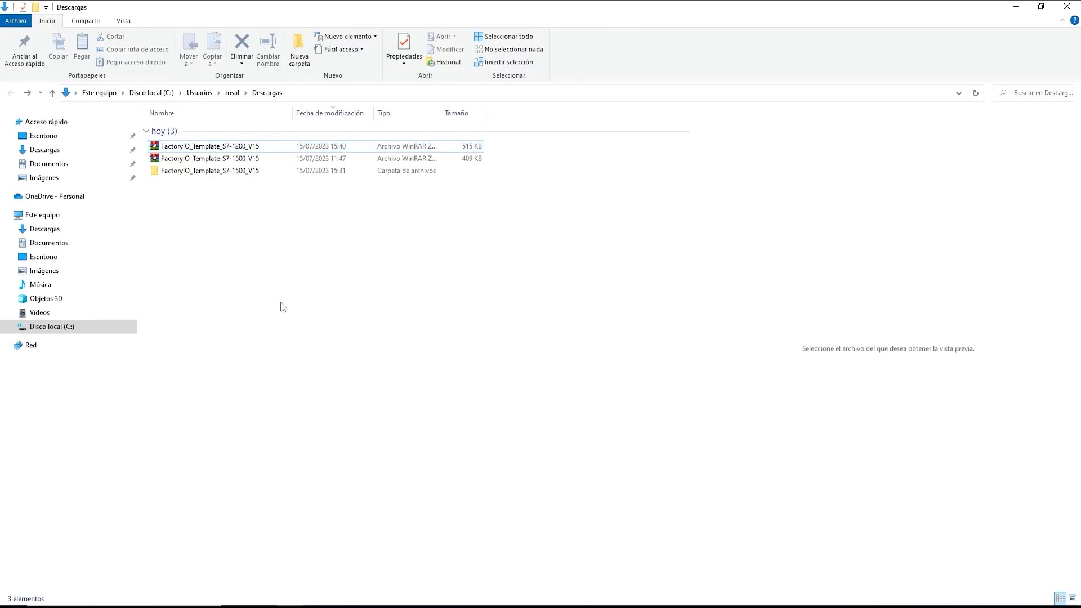
{"action": "left_click", "coordinate": [225, 147]}
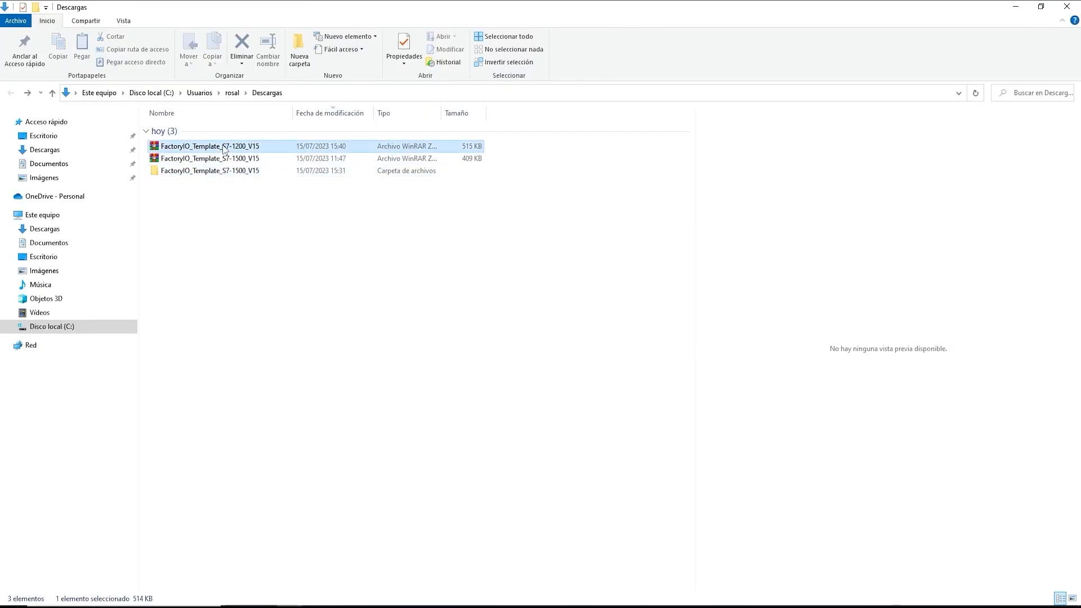
{"action": "left_click", "coordinate": [201, 174]}
{"action": "key", "text": "Delete"}
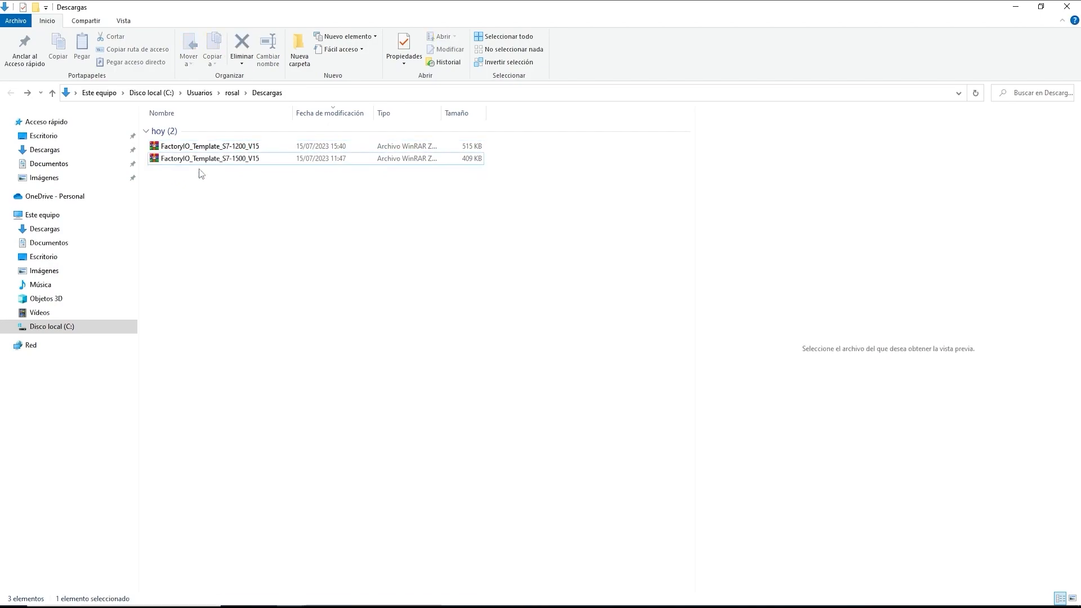
{"action": "left_click", "coordinate": [183, 159]}
{"action": "key", "text": "Delete"}
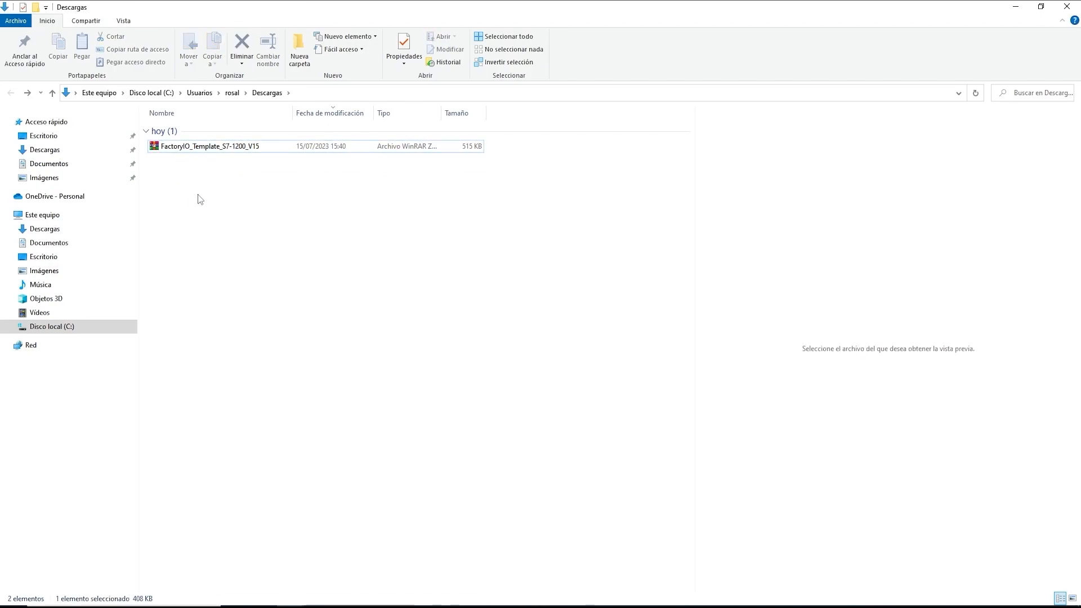
Extract the FactoryIO_Template_S7-1200_V15 archive into its own folder and locate the .ap15 project file inside.
{"action": "right_click", "coordinate": [190, 146]}
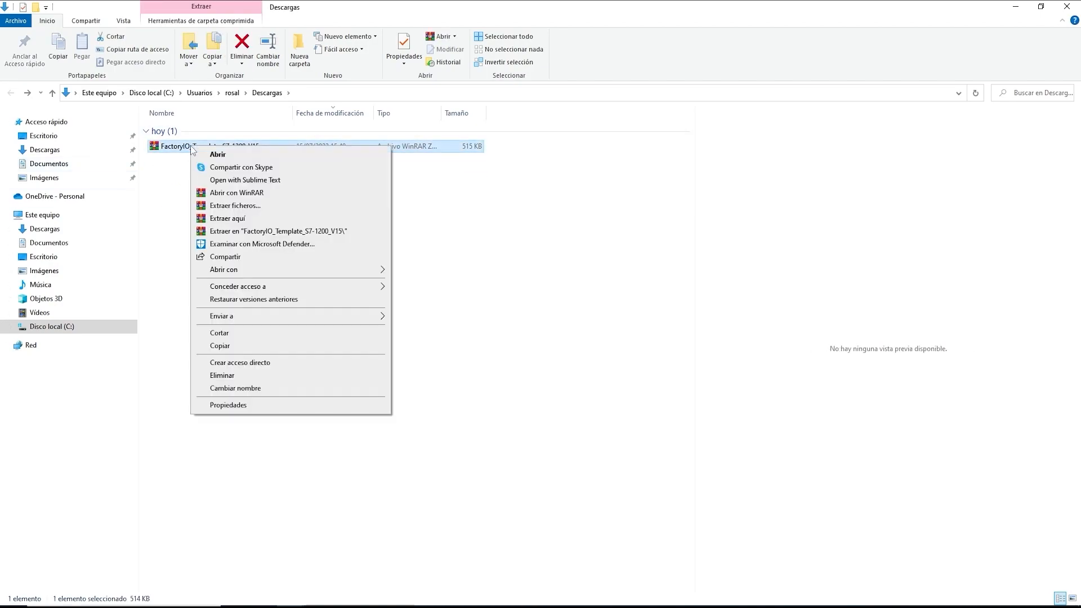
{"action": "left_click", "coordinate": [267, 232]}
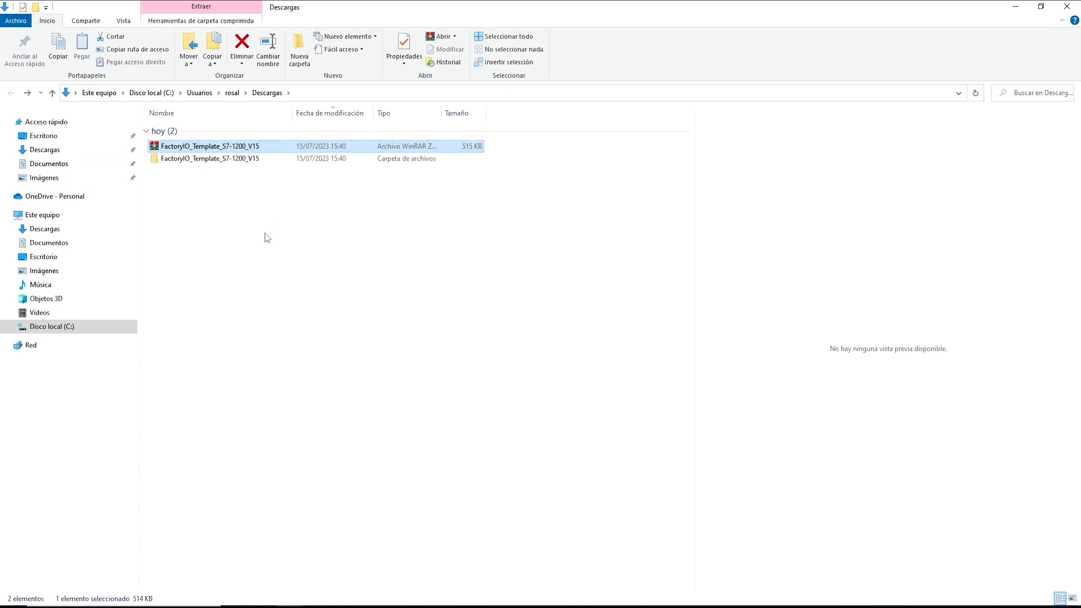
{"action": "left_click", "coordinate": [267, 235]}
{"action": "double_click", "coordinate": [216, 160]}
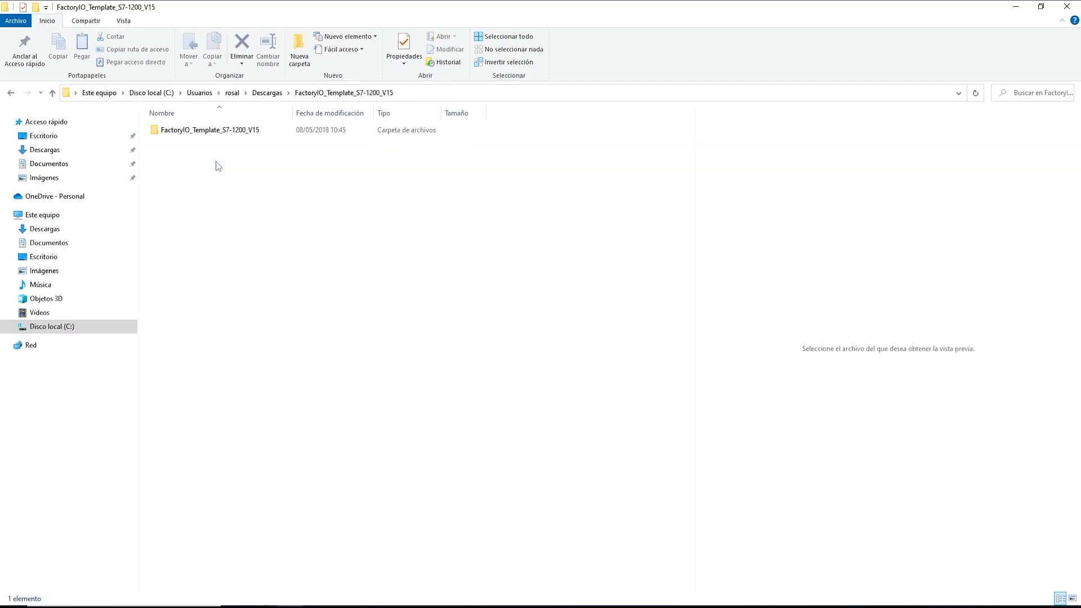
{"action": "double_click", "coordinate": [204, 131]}
{"action": "left_click", "coordinate": [285, 156]}
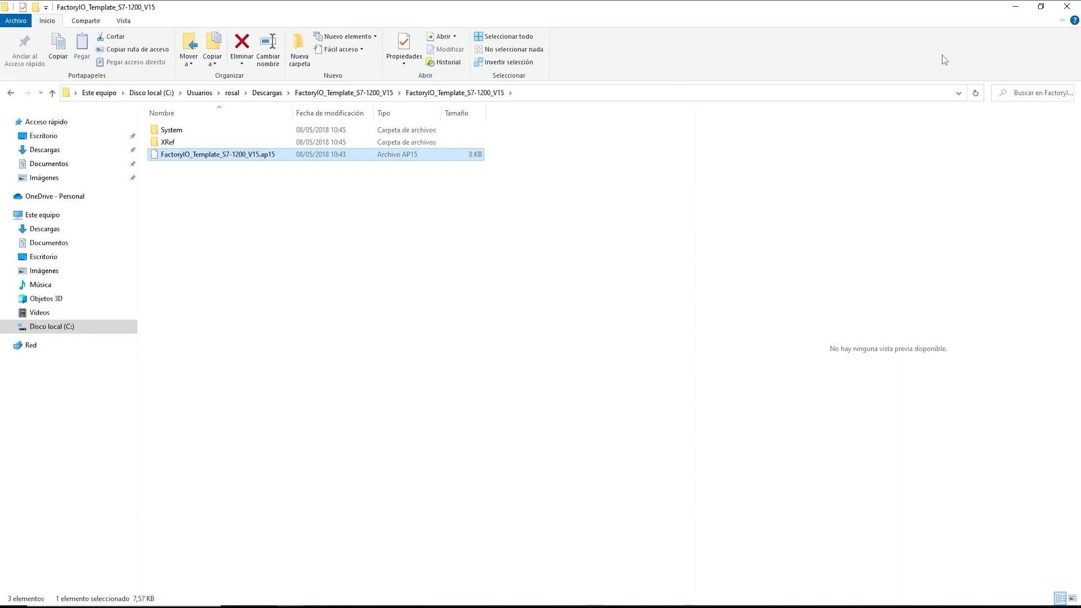
Minimize the open windows and launch TIA Portal V16 from the desktop.
{"action": "left_click", "coordinate": [1014, 10]}
{"action": "left_click", "coordinate": [1015, 10]}
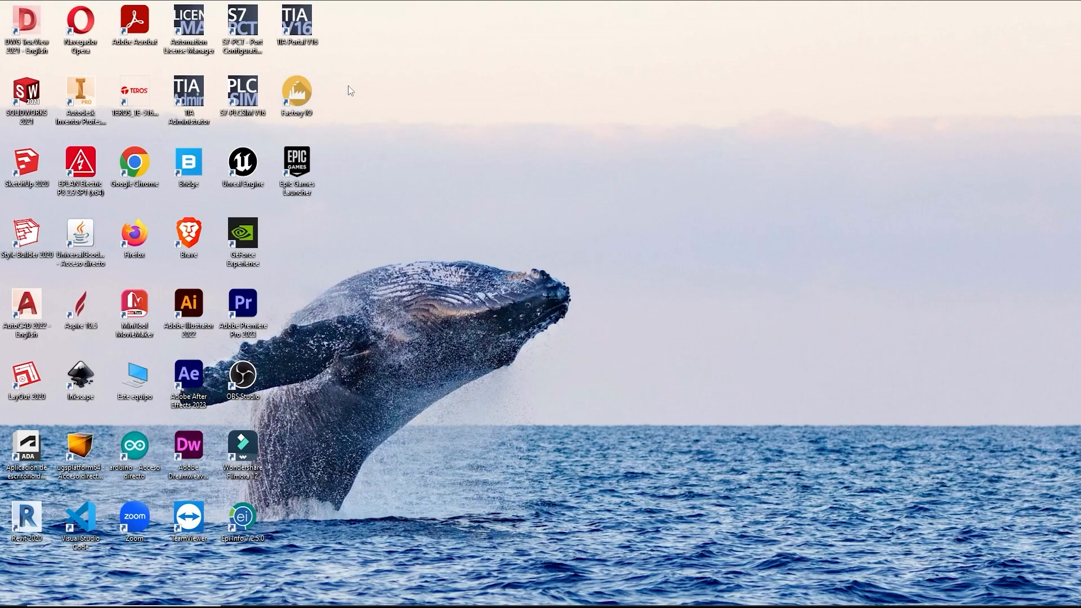
{"action": "double_click", "coordinate": [309, 31]}
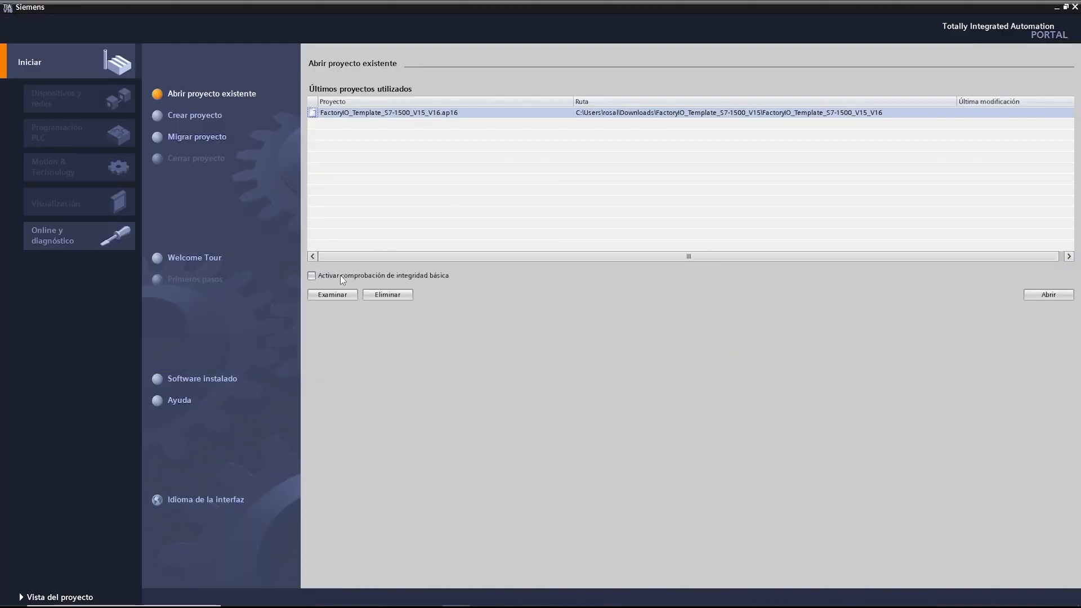
Open FactoryIO_Template_S7-1200_V15.ap15 from the Descargas folder and upgrade the project to V16.
{"action": "left_click", "coordinate": [327, 293]}
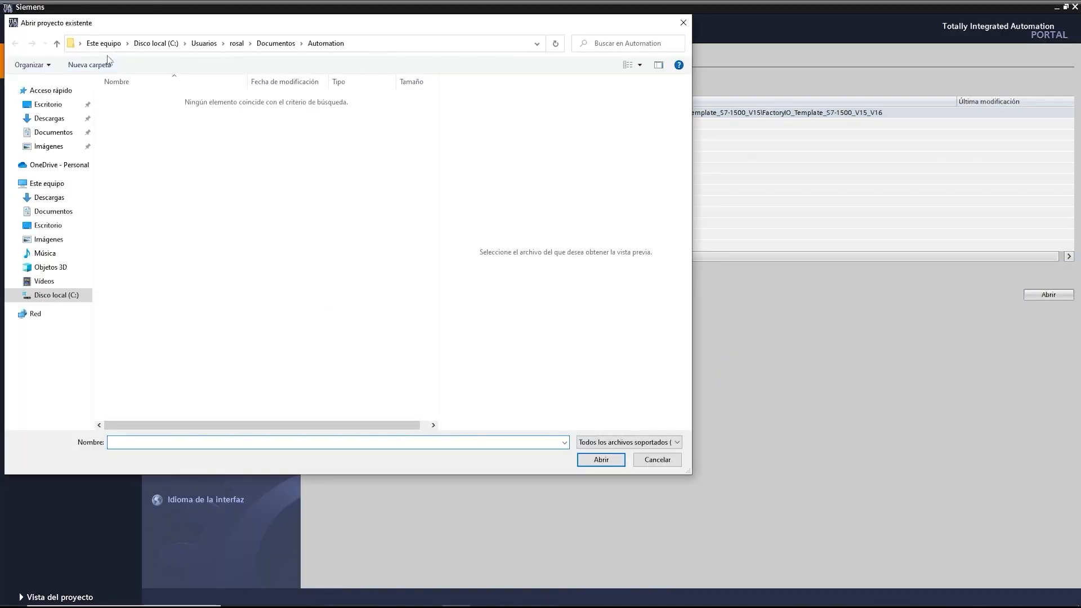
{"action": "left_click", "coordinate": [50, 120]}
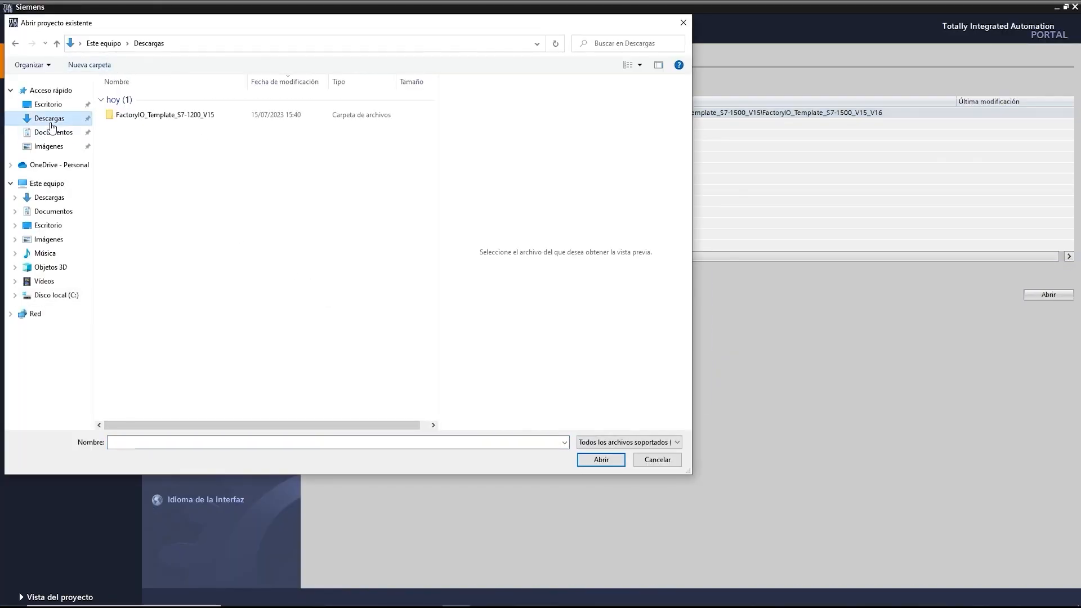
{"action": "double_click", "coordinate": [197, 120]}
{"action": "double_click", "coordinate": [169, 100]}
{"action": "left_click", "coordinate": [175, 123]}
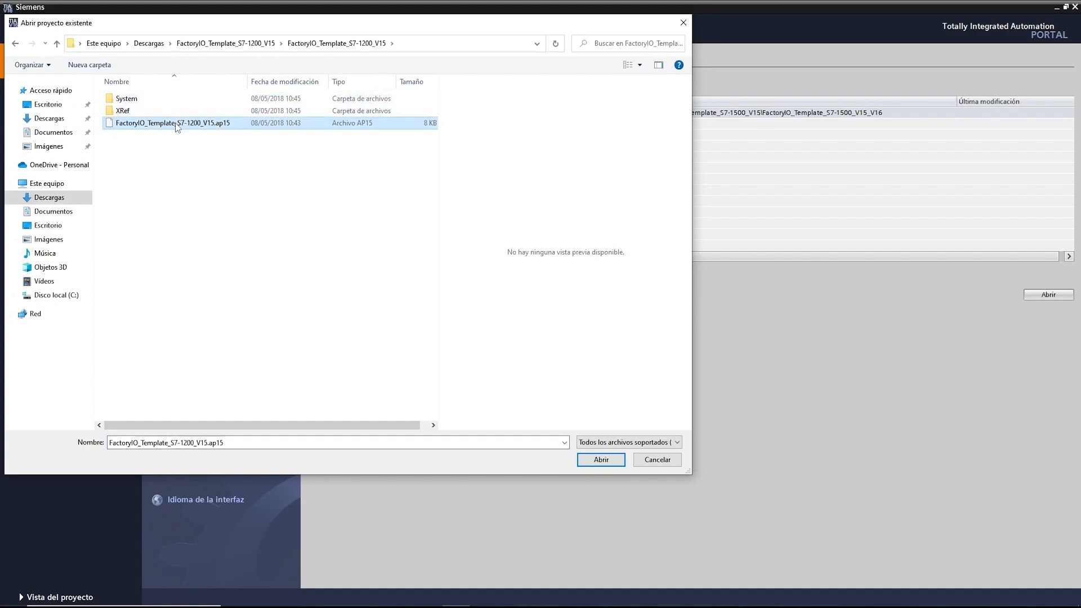
{"action": "left_click", "coordinate": [586, 459]}
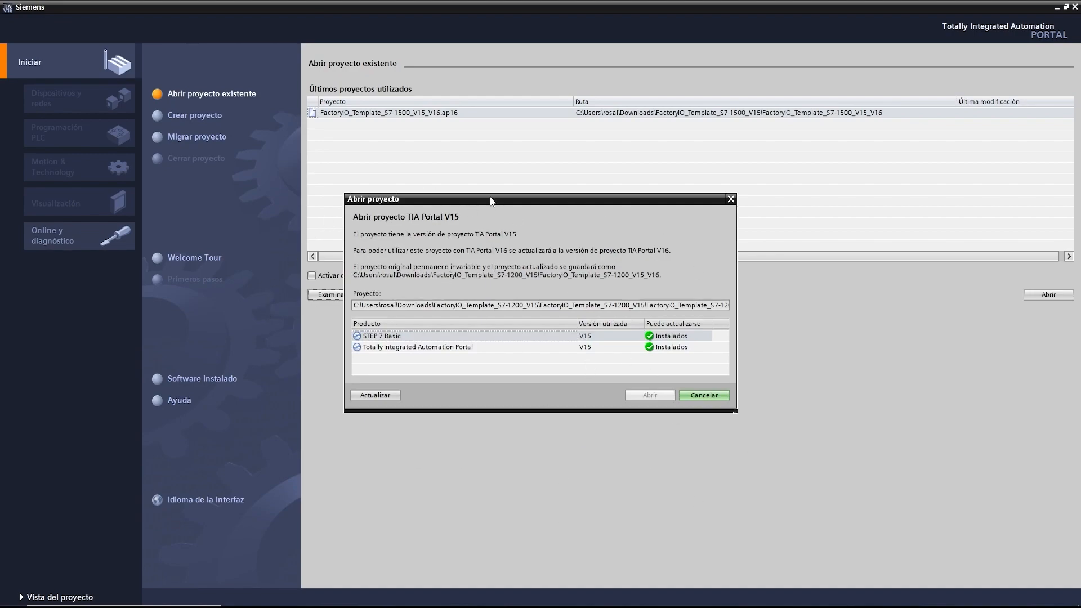
{"action": "left_click", "coordinate": [375, 395]}
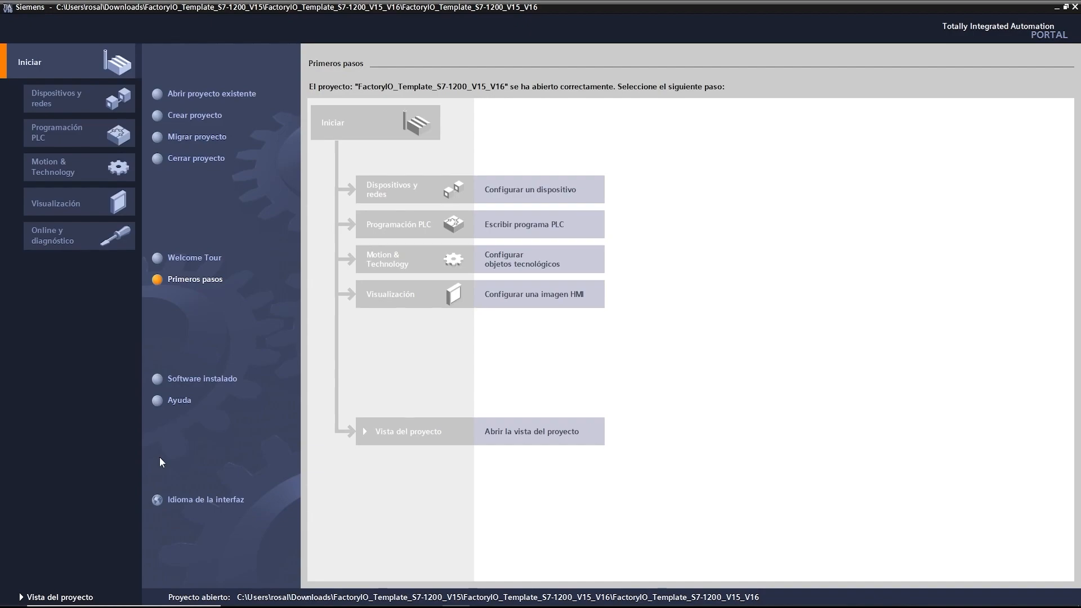
Switch to the project view and open the Main [OB1] block from PLC_1's program blocks.
{"action": "left_click", "coordinate": [66, 598]}
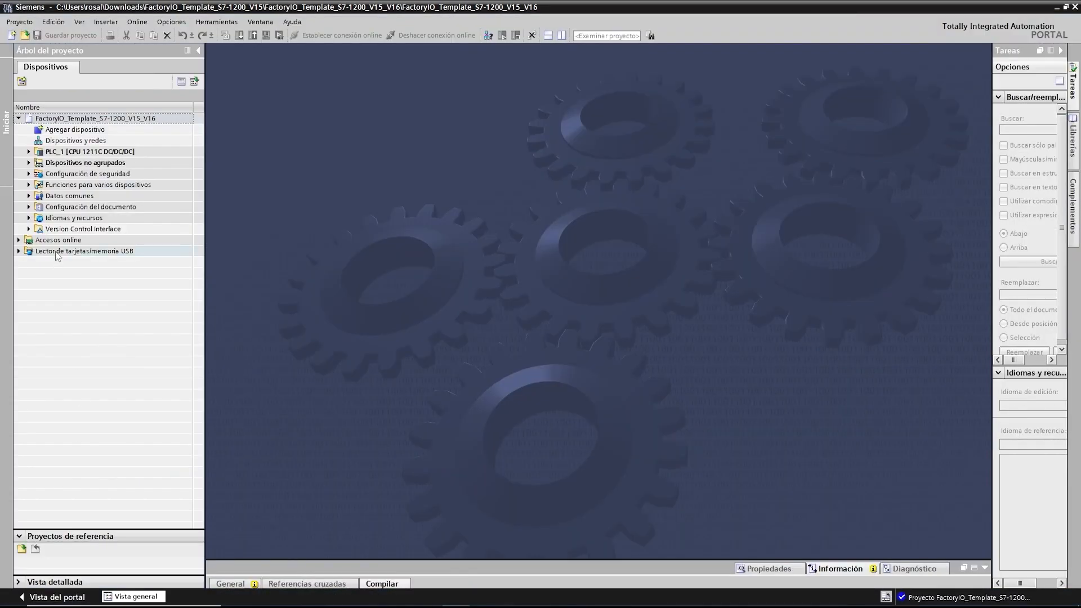
{"action": "left_click", "coordinate": [29, 152]}
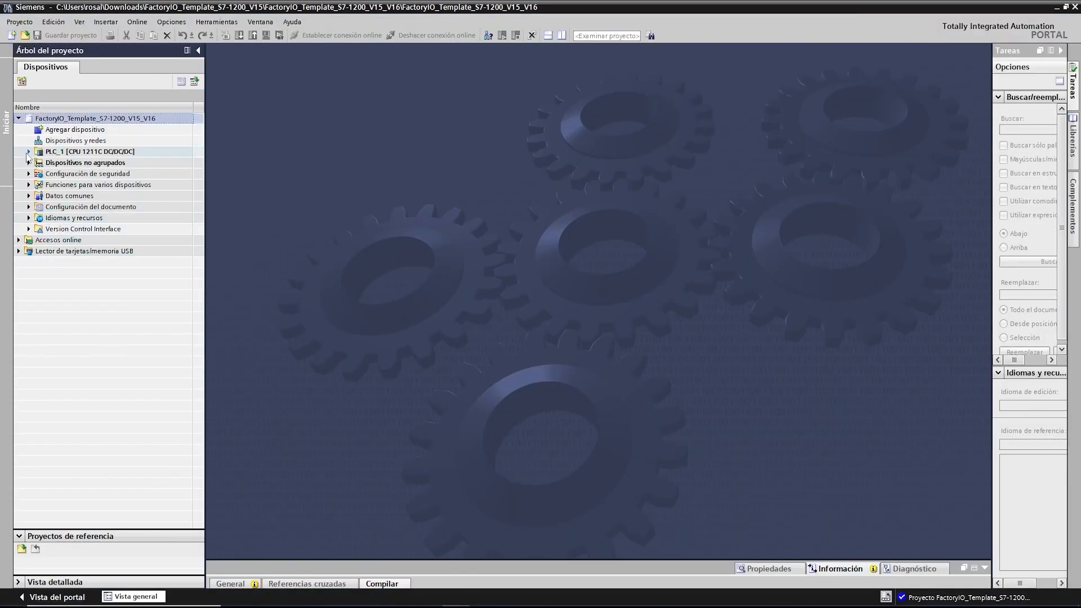
{"action": "left_click", "coordinate": [39, 185]}
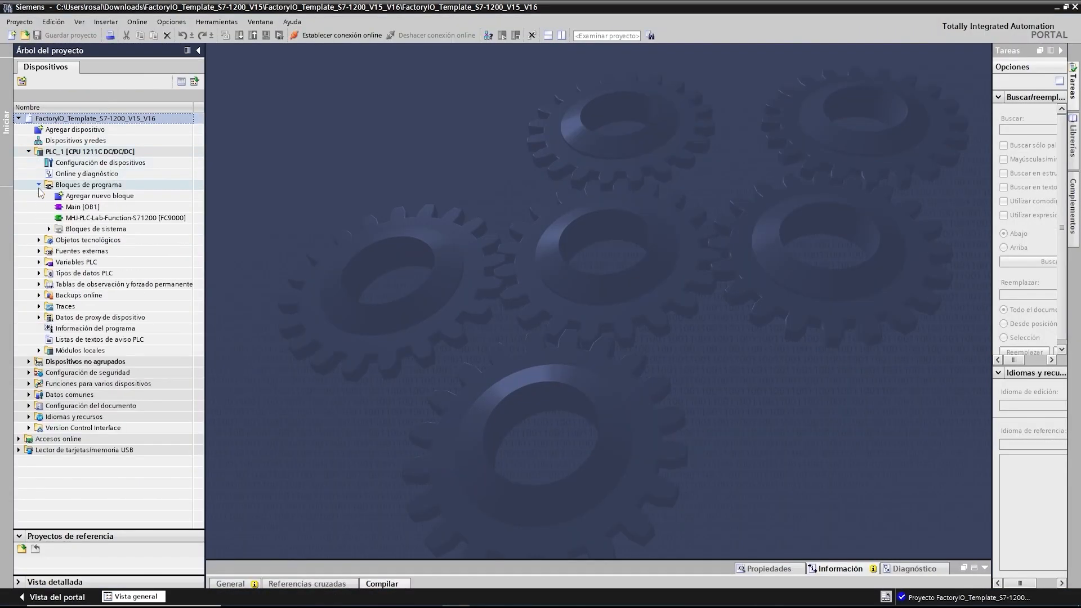
{"action": "double_click", "coordinate": [92, 208]}
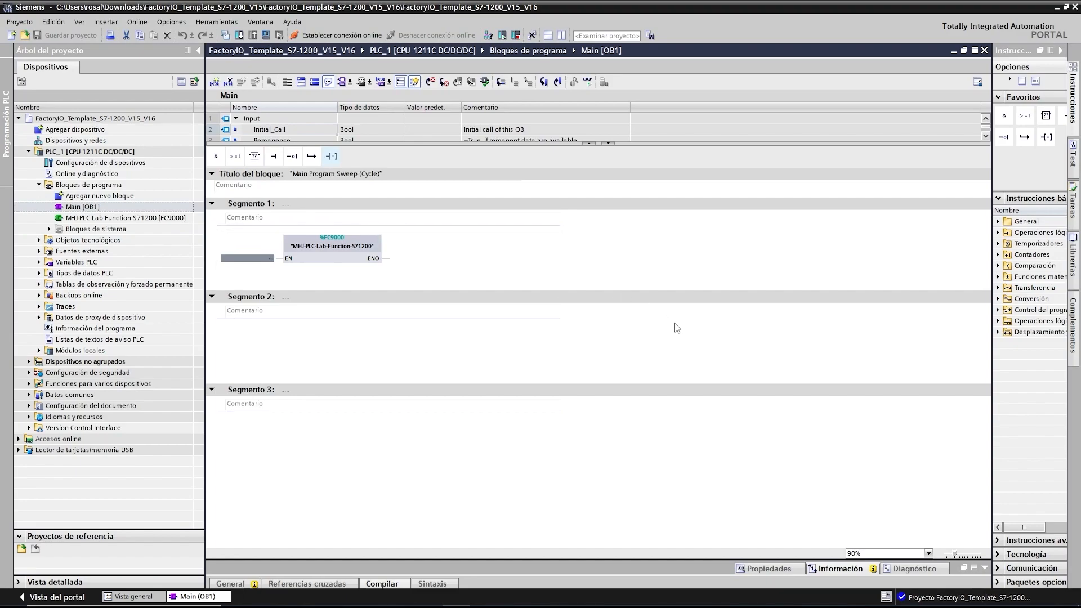
{"action": "left_click", "coordinate": [663, 337]}
Replace the PLC_1 device with a CPU 1214C AC/DC/Rly, reference 6ES7 214-1BG40-0XB0, version V4.4.
{"action": "left_click", "coordinate": [70, 153]}
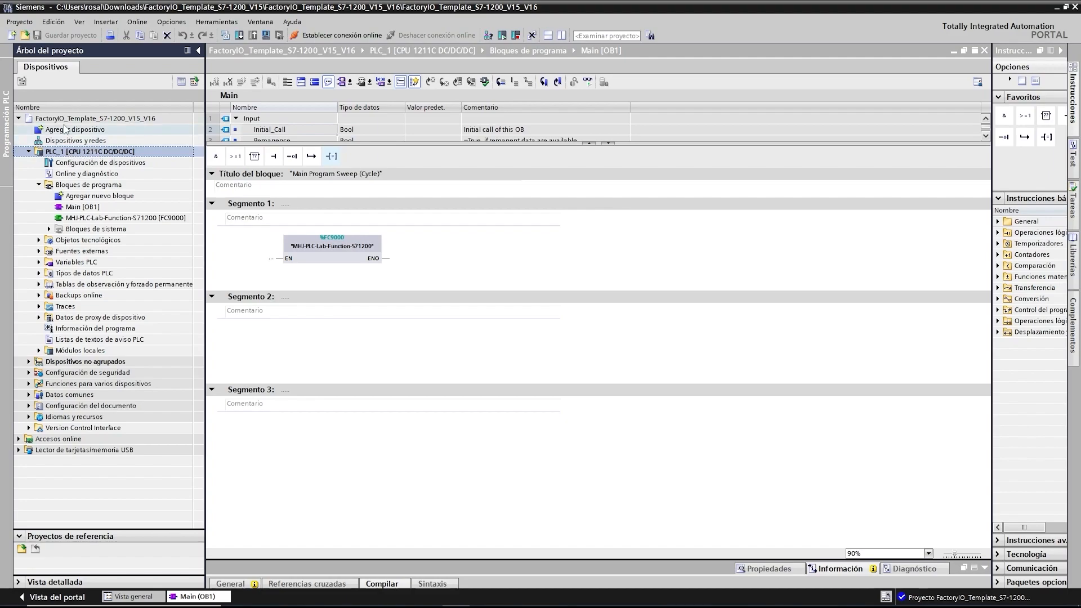
{"action": "right_click", "coordinate": [76, 154]}
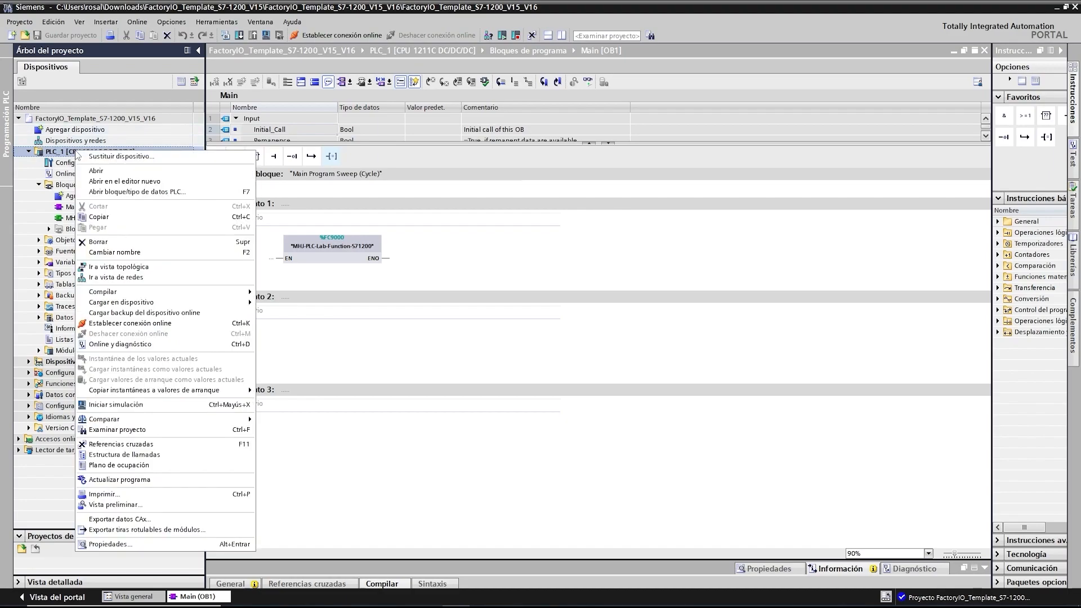
{"action": "left_click", "coordinate": [120, 159]}
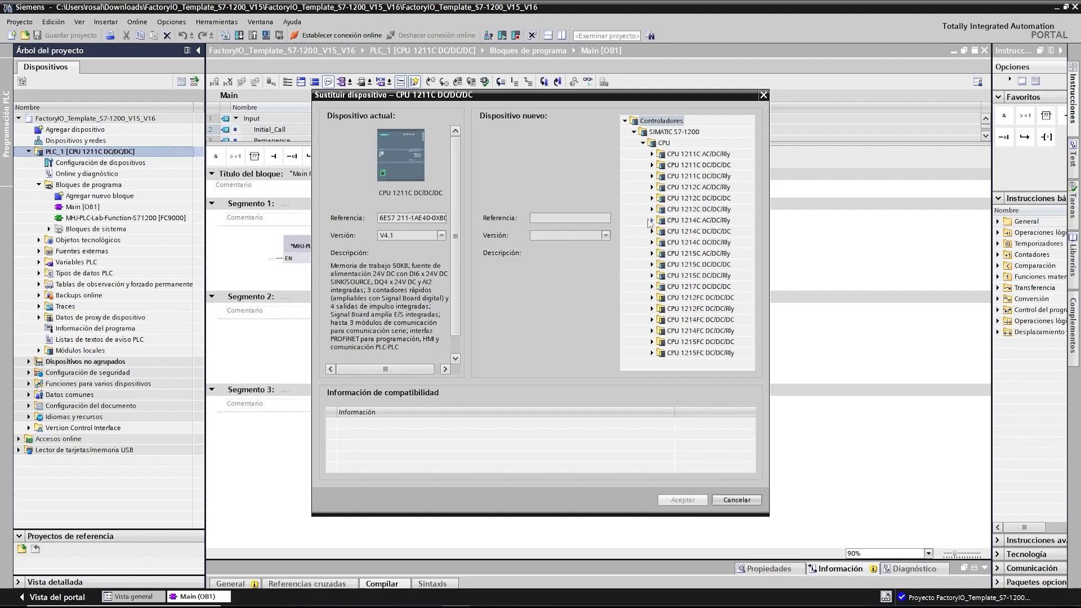
{"action": "left_click", "coordinate": [652, 220]}
{"action": "left_click", "coordinate": [692, 233]}
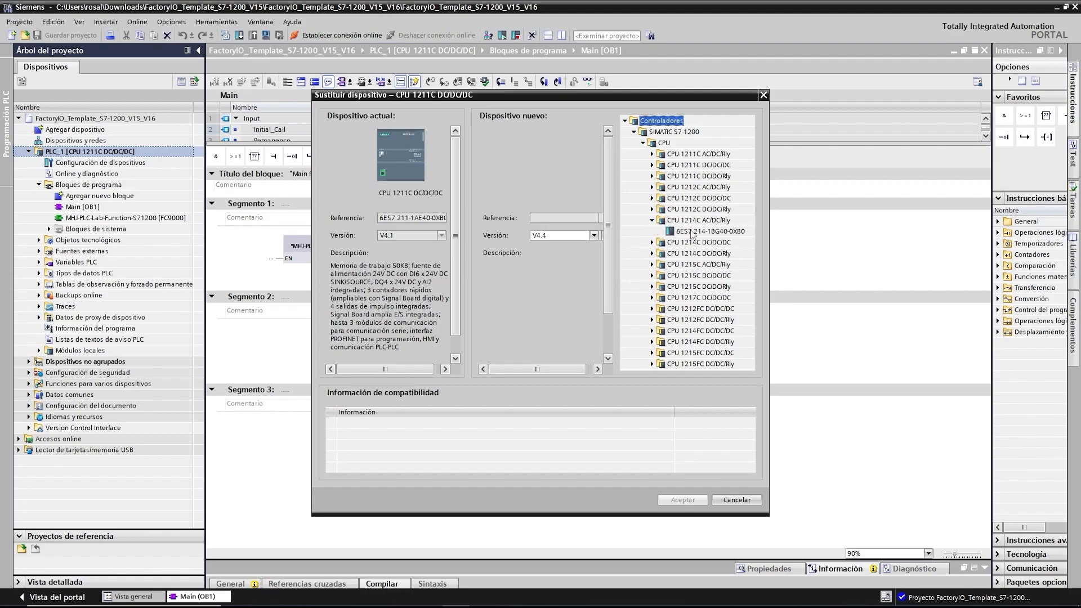
{"action": "left_click", "coordinate": [692, 233]}
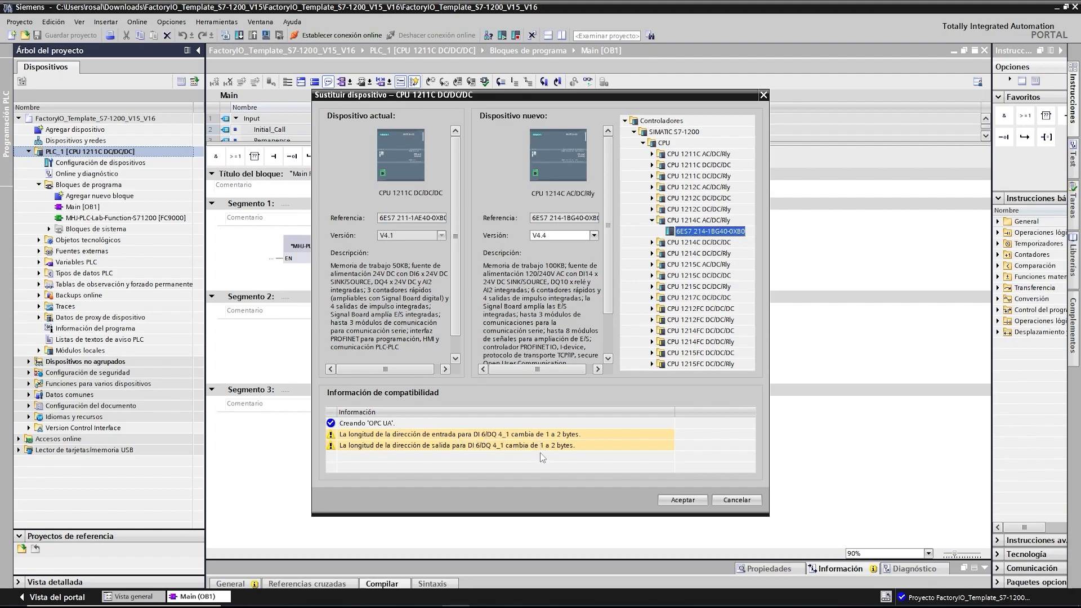
{"action": "left_click", "coordinate": [683, 499]}
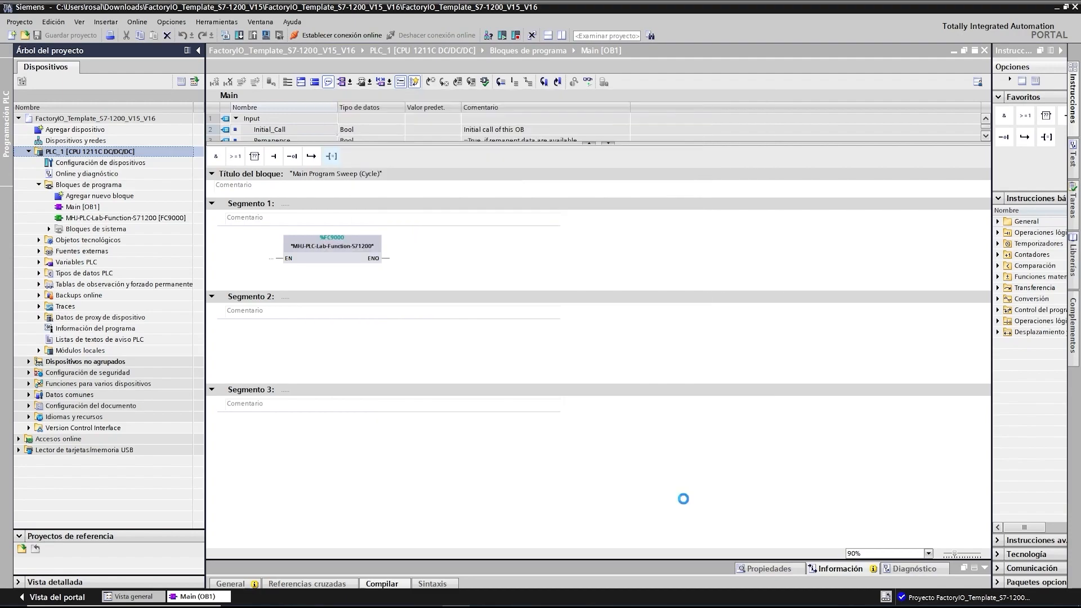
{"action": "left_click", "coordinate": [655, 332]}
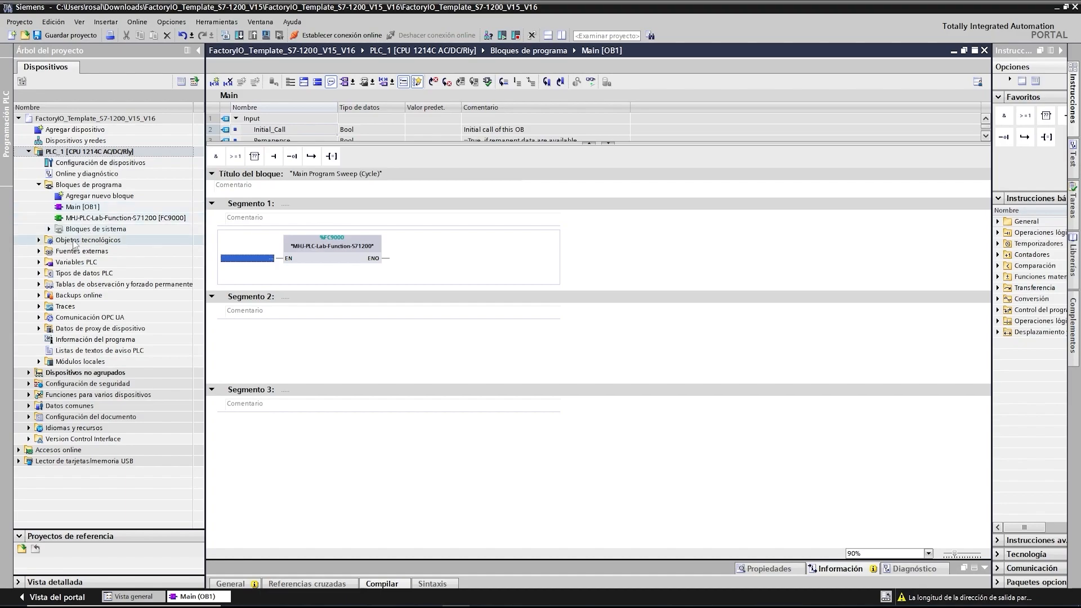
Show all PLC variables and delete Tag_1, Tag_2 and Tag_3 from the table.
{"action": "left_click", "coordinate": [39, 263]}
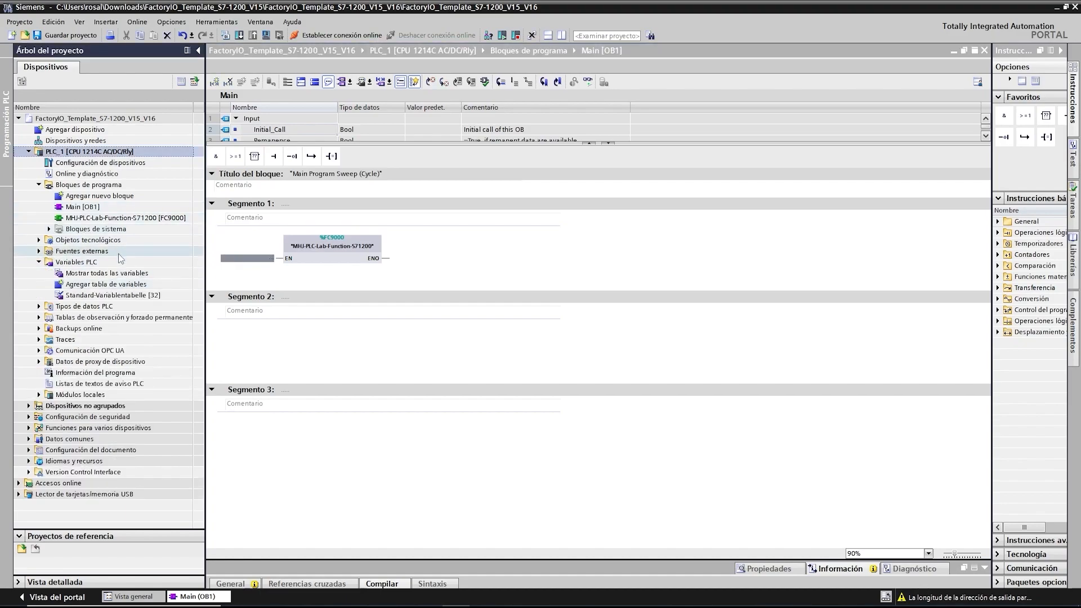
{"action": "double_click", "coordinate": [88, 275]}
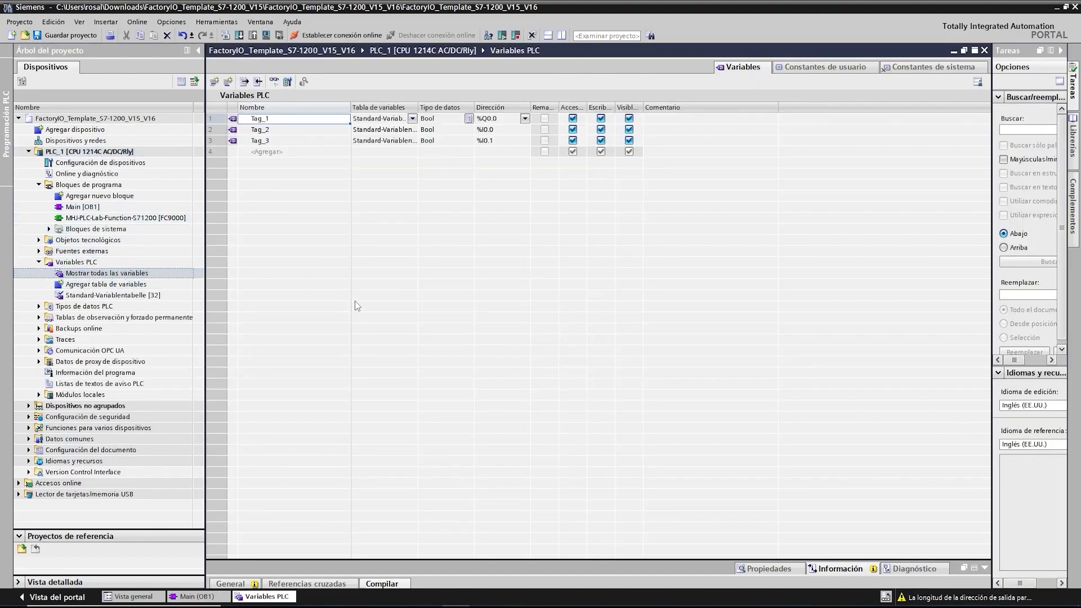
{"action": "left_click", "coordinate": [321, 150]}
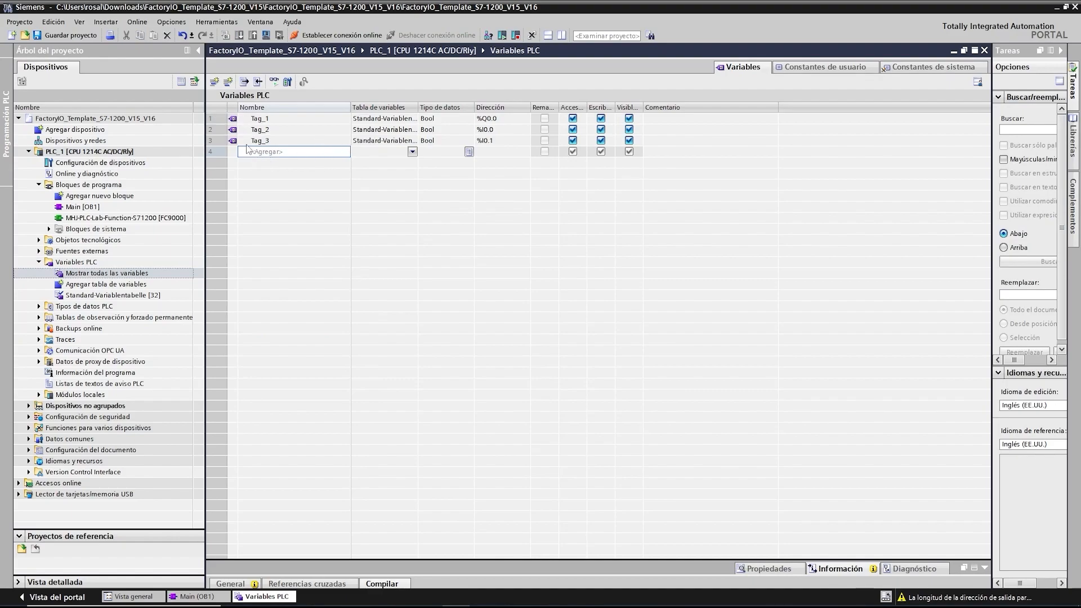
{"action": "left_click_drag", "start_coordinate": [214, 118], "coordinate": [216, 142]}
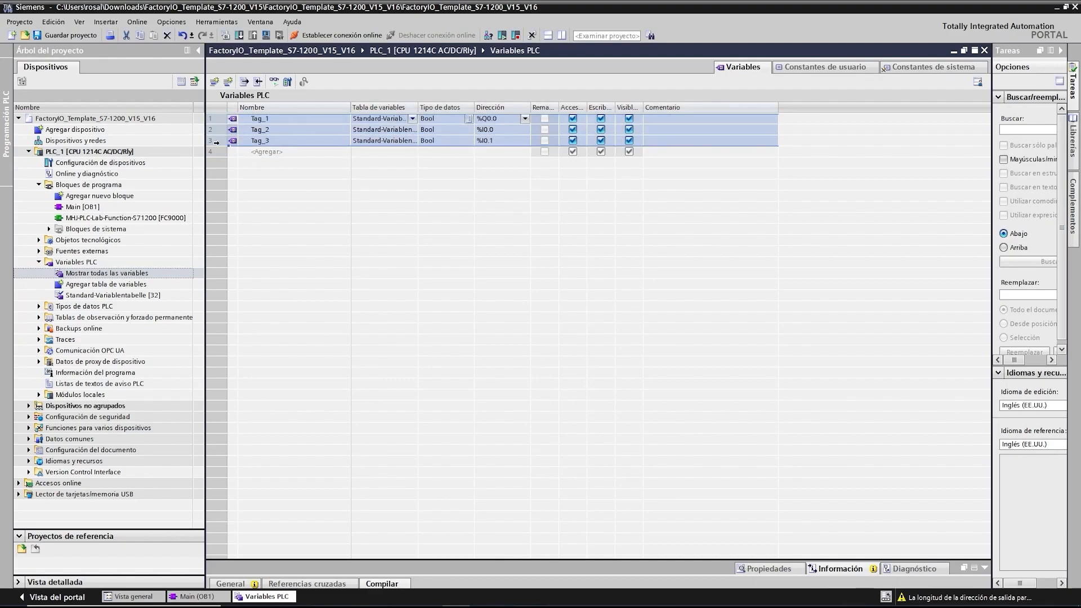
{"action": "key", "text": "Delete"}
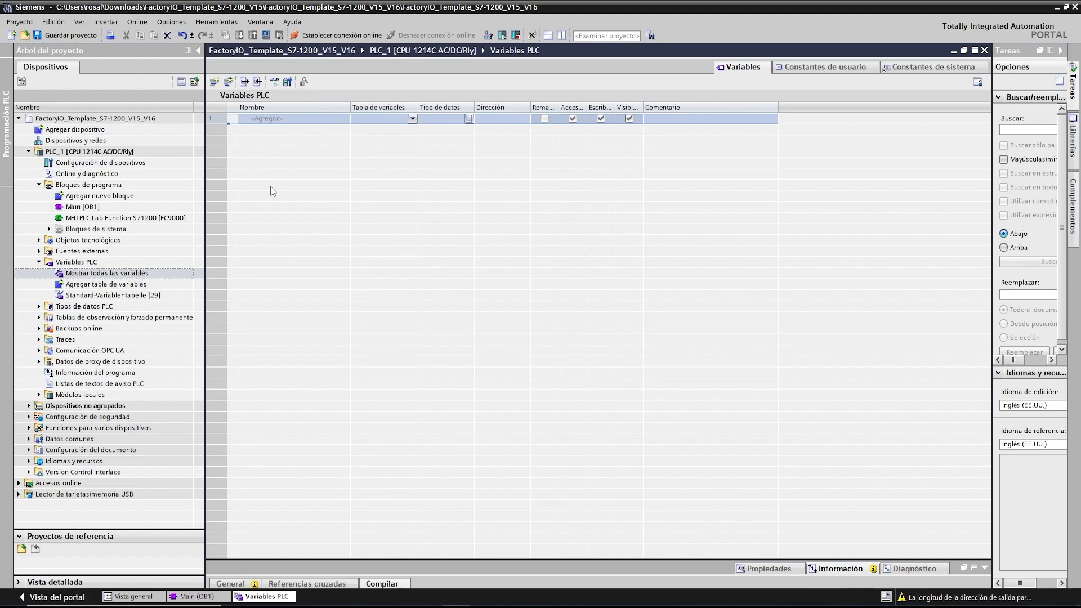
Return to Main [OB1] and add a new Program cycle organization block in KOP with automatic numbering.
{"action": "double_click", "coordinate": [90, 207]}
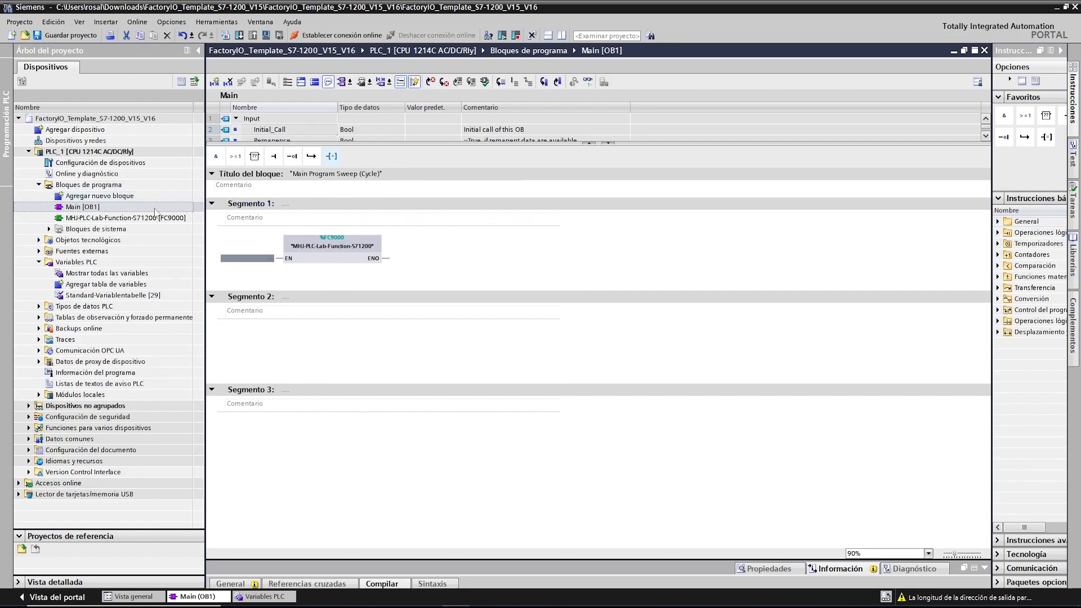
{"action": "double_click", "coordinate": [112, 196]}
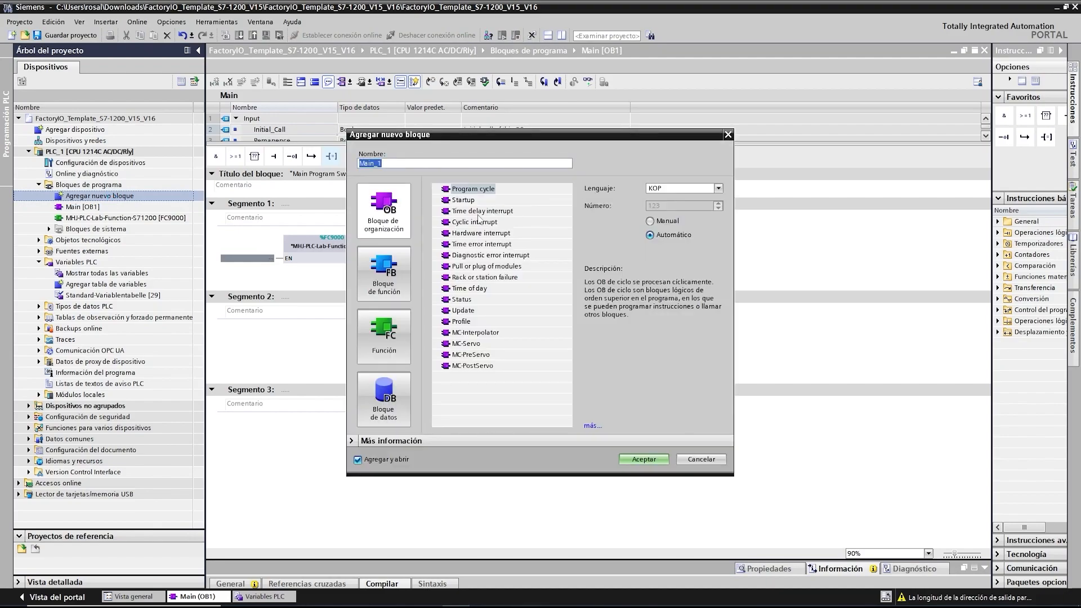
{"action": "left_click", "coordinate": [643, 459]}
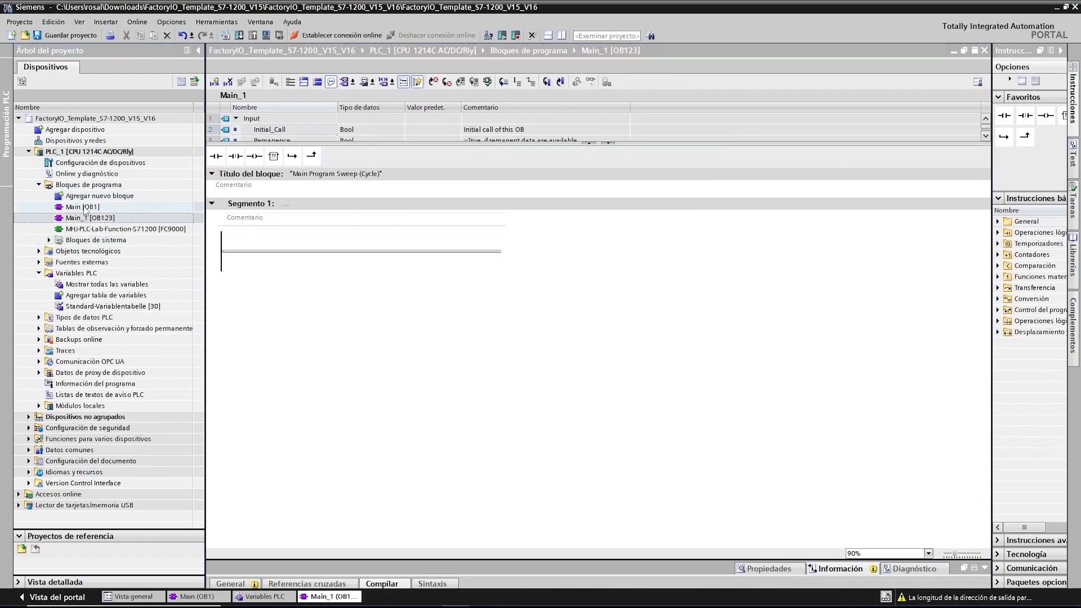
Copy the MHJ-PLC-Lab-Function-S71200 segment from Main [OB1] into Main_1 [OB123] and delete the empty Segment 1 there.
{"action": "double_click", "coordinate": [83, 207]}
{"action": "left_click", "coordinate": [265, 206]}
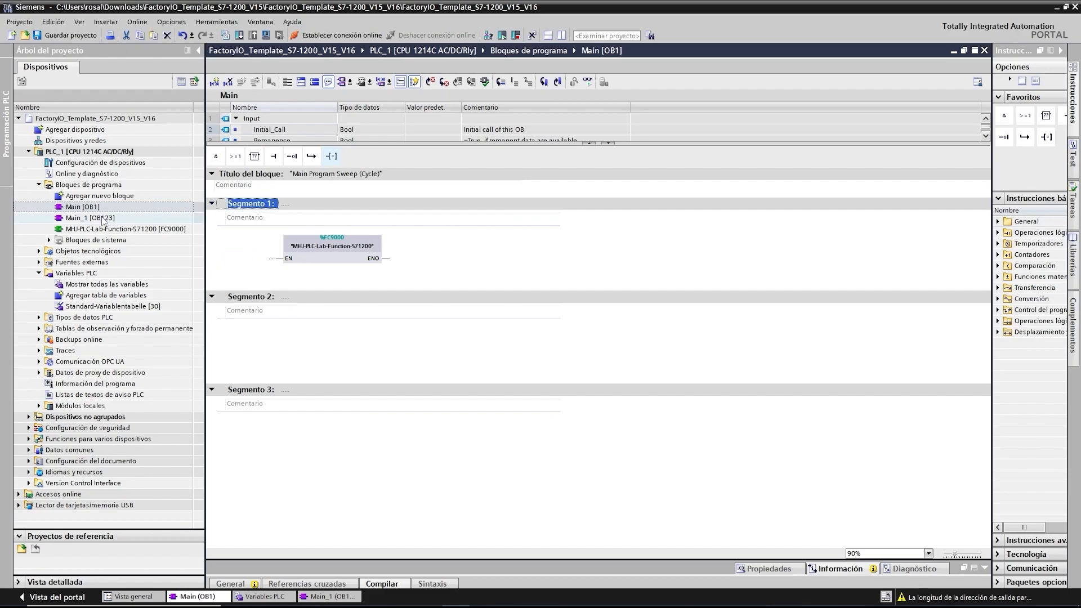
{"action": "double_click", "coordinate": [90, 218]}
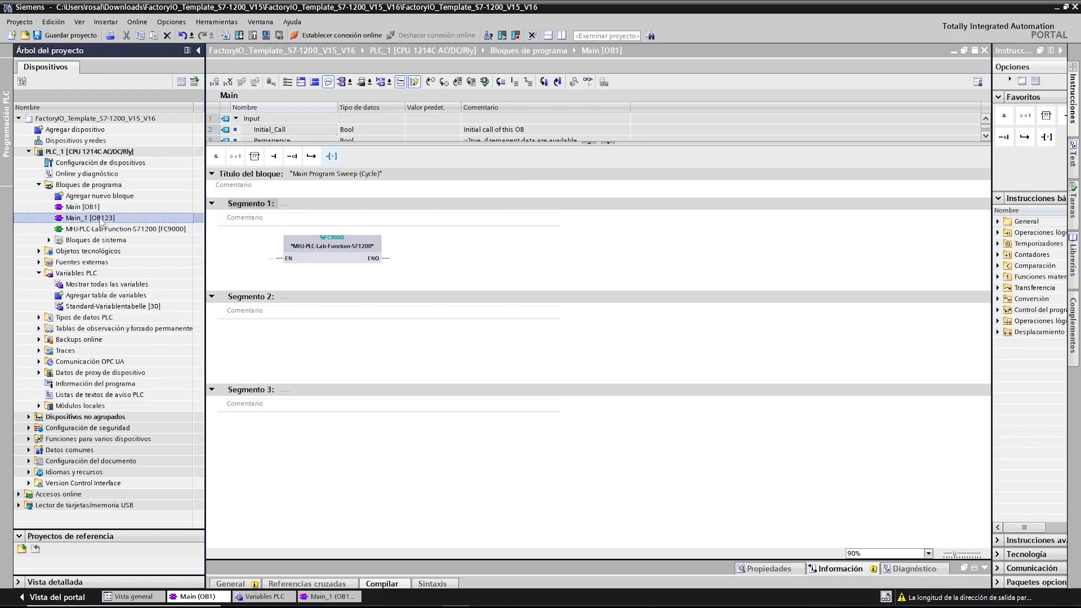
{"action": "key", "text": "ctrl+v"}
{"action": "left_click", "coordinate": [258, 204]}
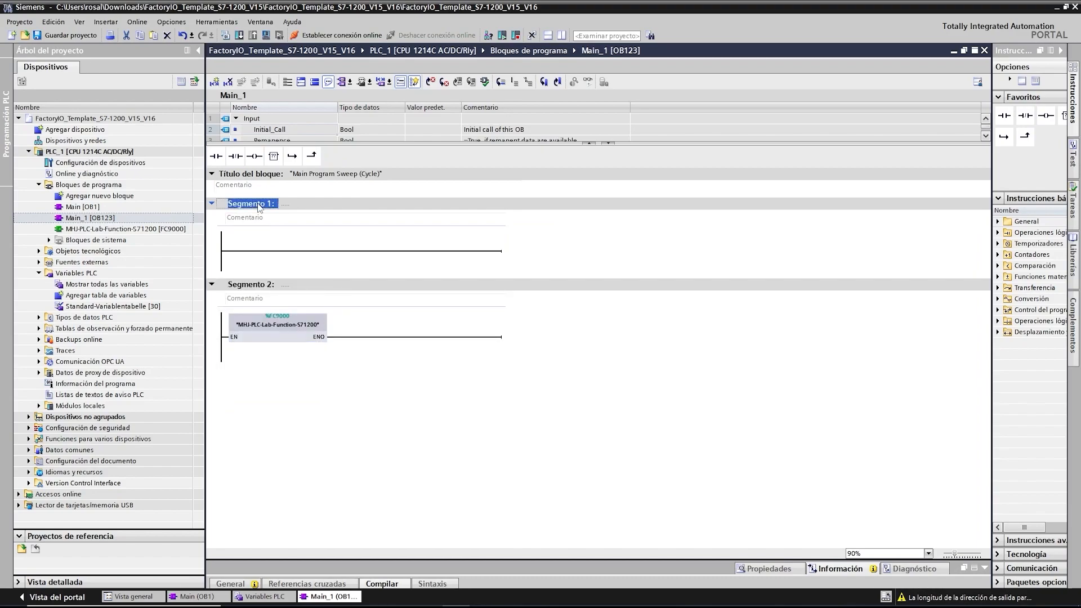
{"action": "key", "text": "Delete"}
Delete the Main [OB1] block from PLC_1's program blocks.
{"action": "left_click", "coordinate": [92, 208]}
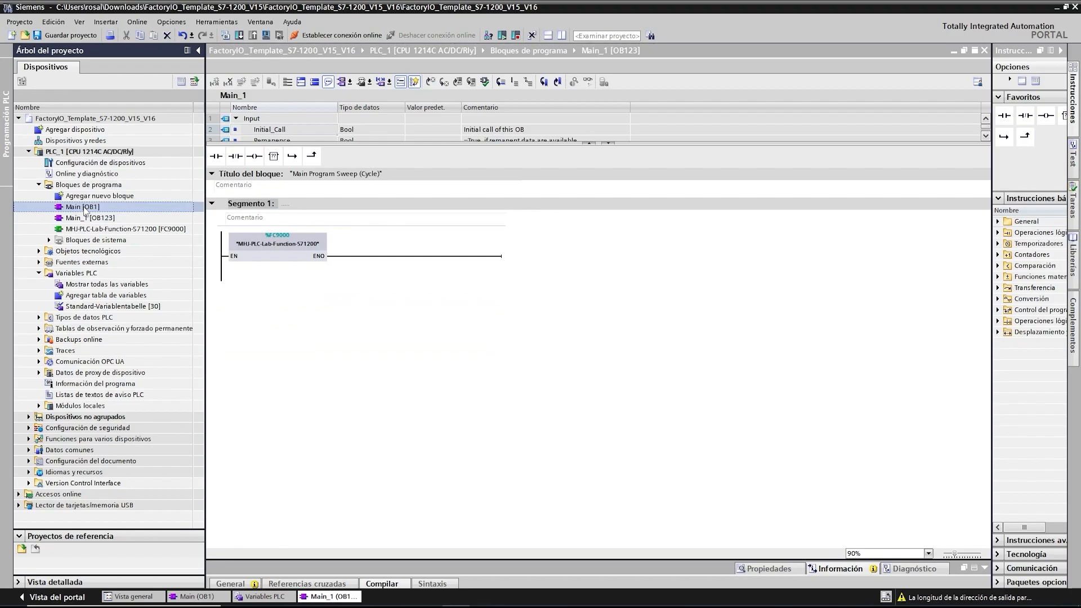
{"action": "key", "text": "Delete"}
{"action": "left_click", "coordinate": [569, 325]}
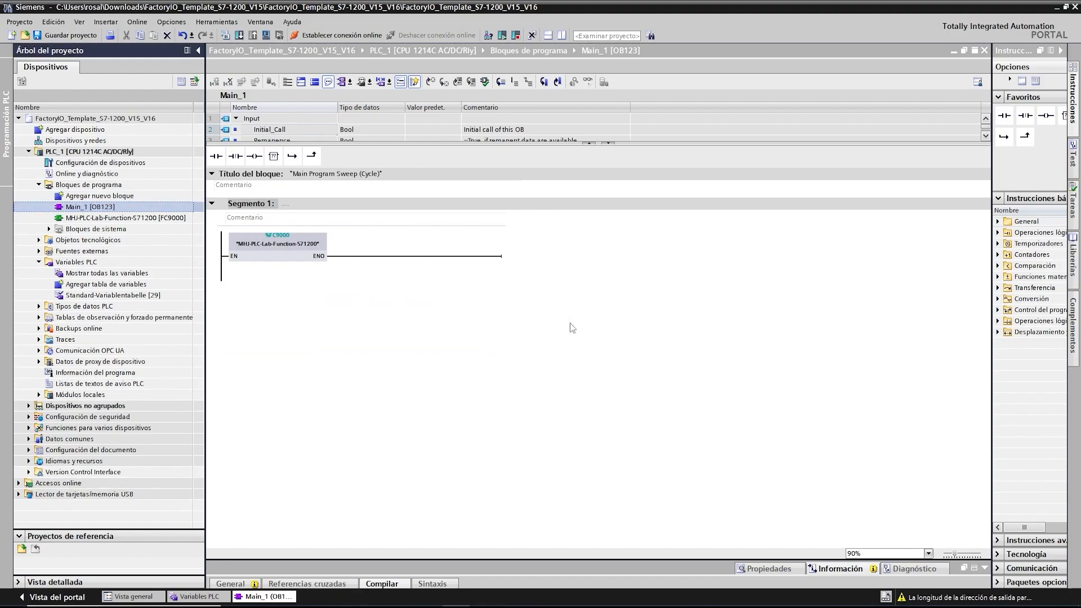
{"action": "left_click", "coordinate": [317, 333]}
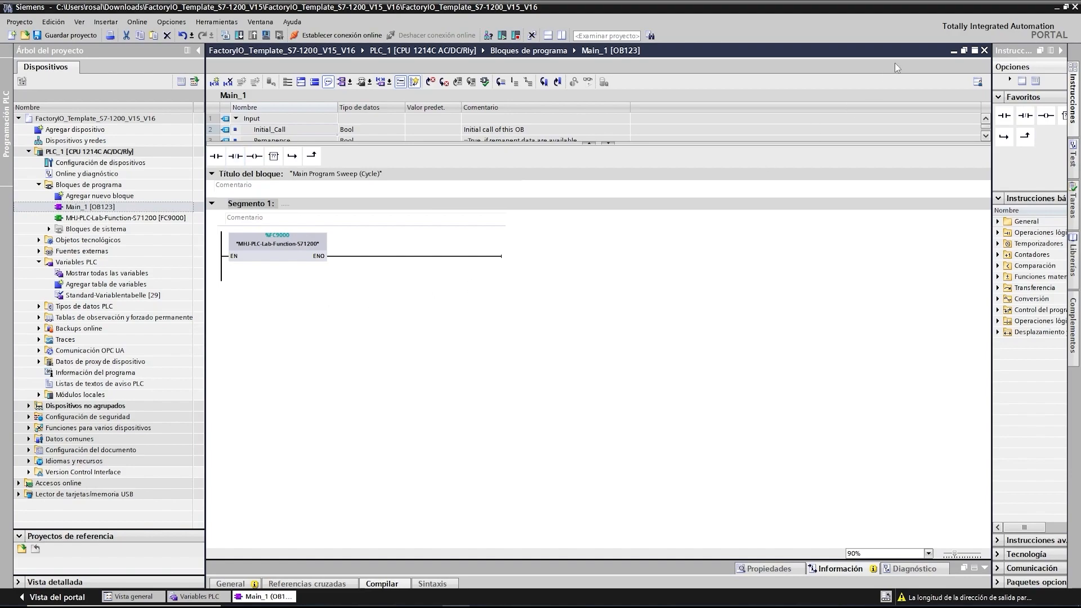
Switch to Factory I/O from the desktop and open the Automated Warehouse scene.
{"action": "left_click", "coordinate": [1057, 8]}
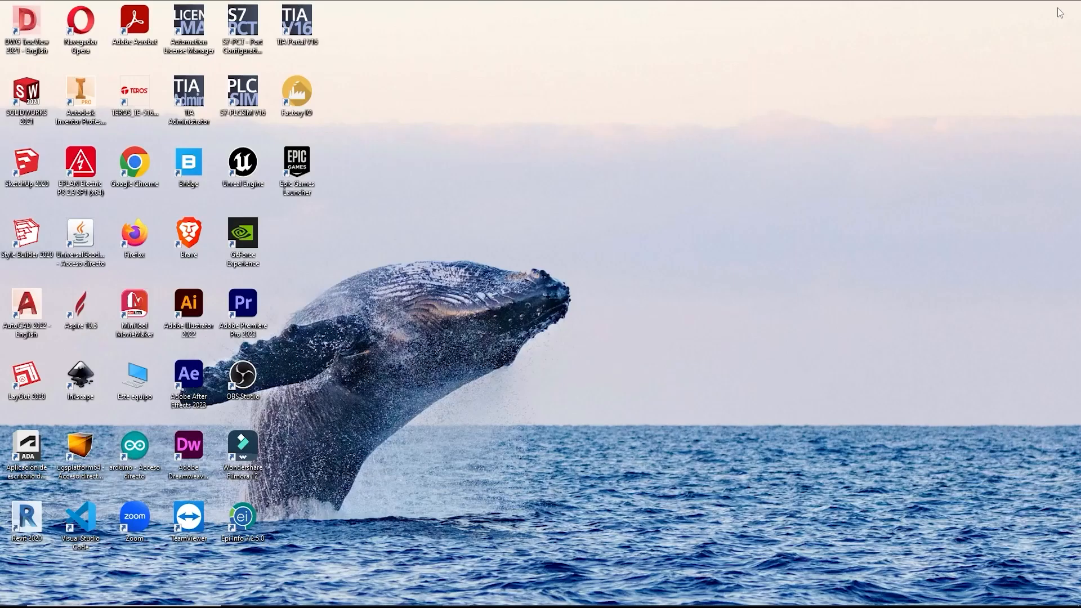
{"action": "double_click", "coordinate": [296, 92]}
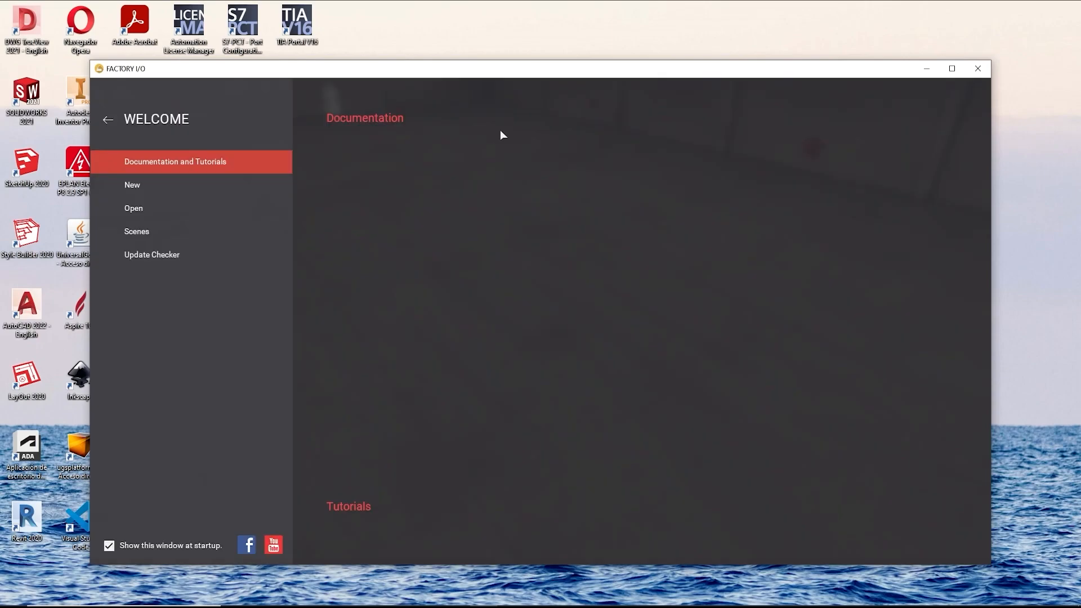
{"action": "left_click", "coordinate": [108, 121]}
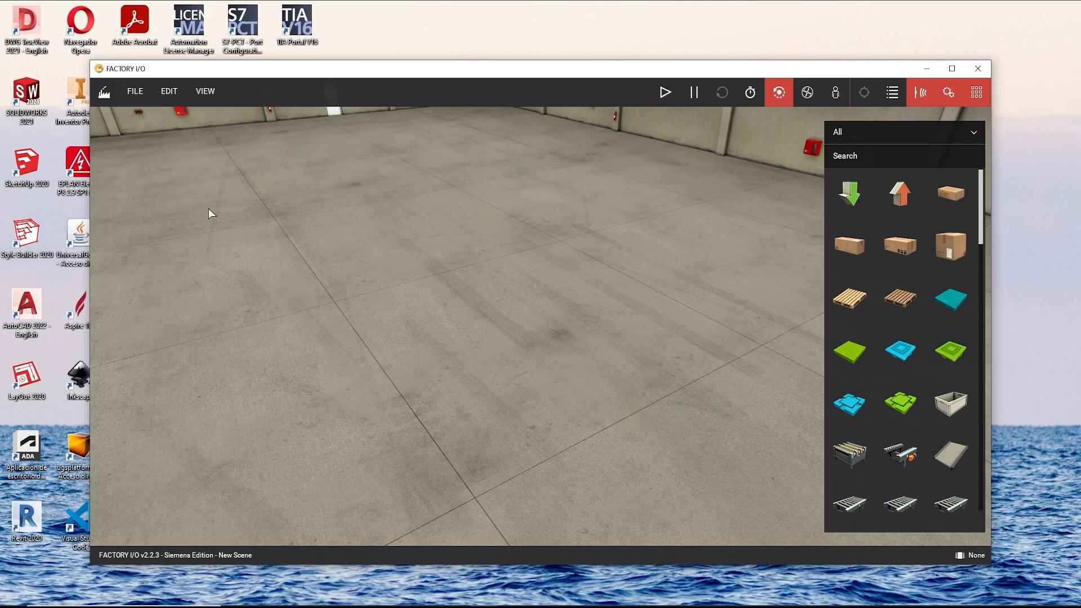
{"action": "left_click", "coordinate": [104, 92]}
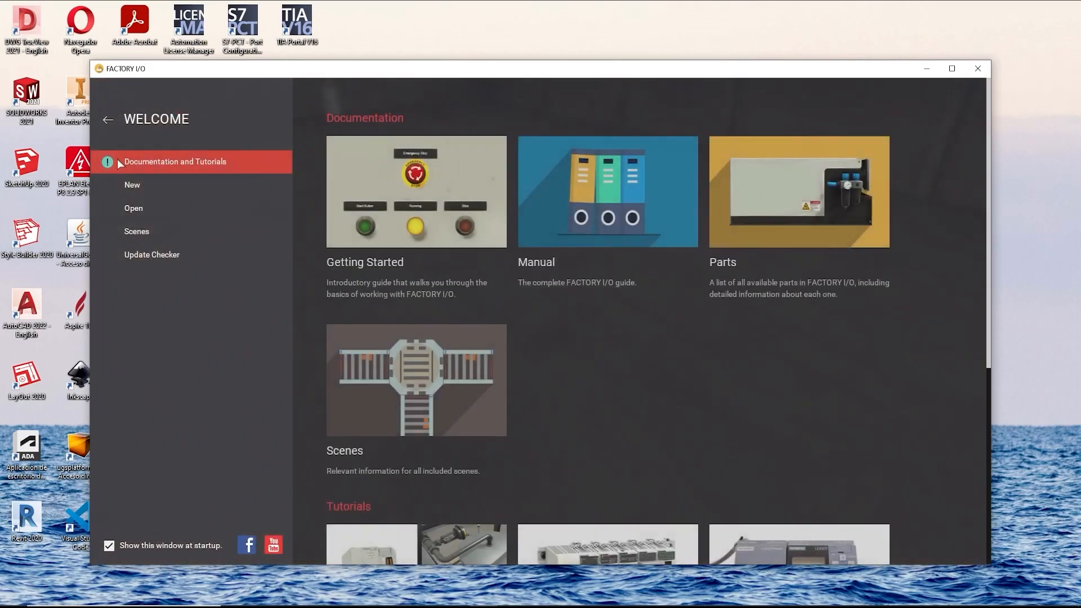
{"action": "left_click", "coordinate": [141, 237]}
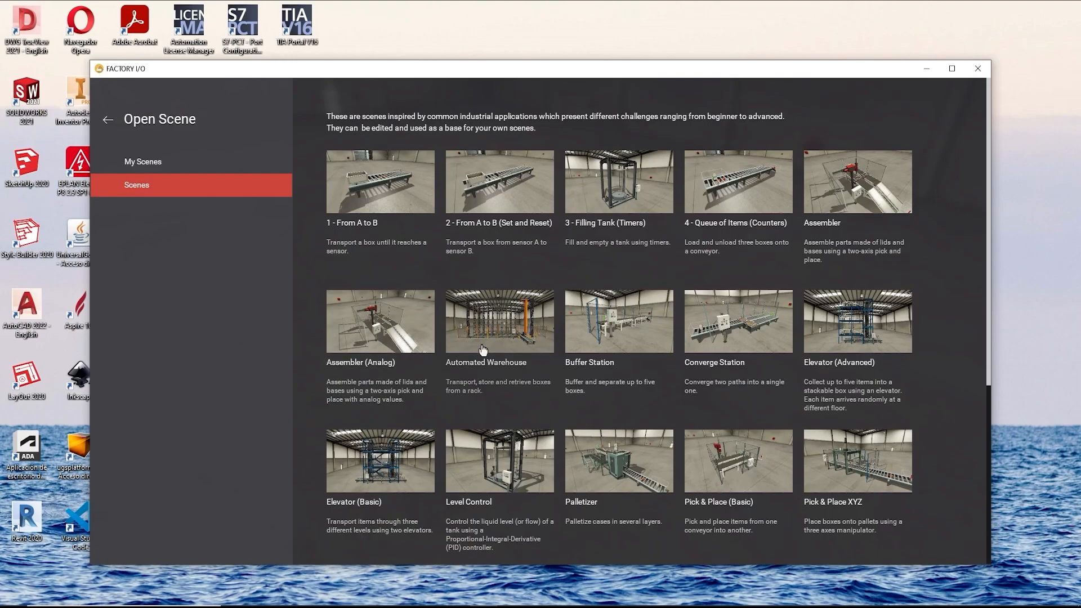
{"action": "left_click", "coordinate": [492, 330]}
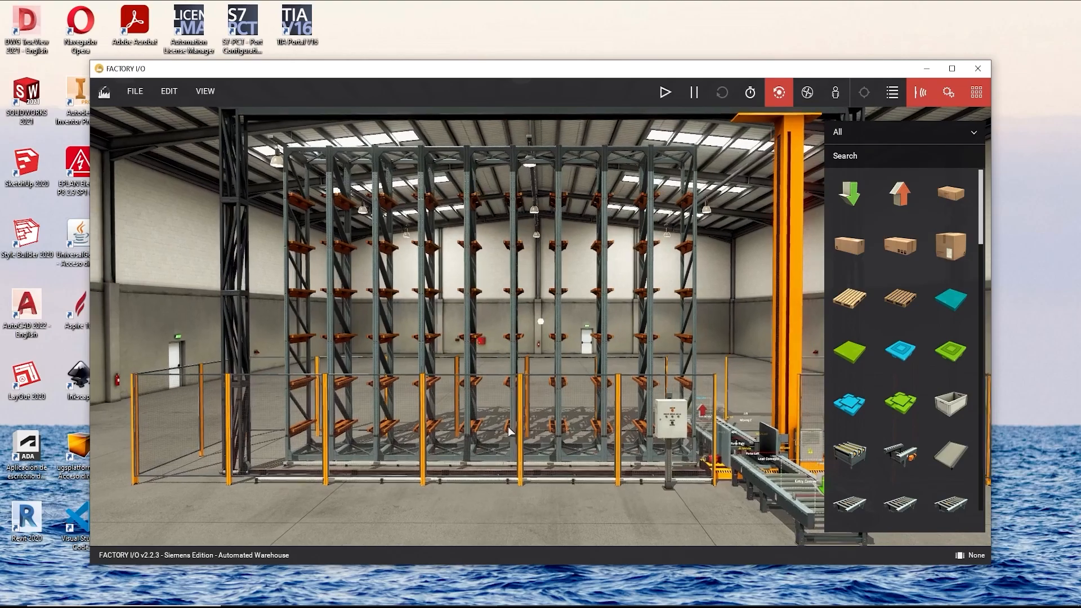
{"action": "scroll", "coordinate": [490, 416], "scroll_direction": "down", "scroll_amount": 5}
{"action": "scroll", "coordinate": [487, 420], "scroll_direction": "up", "scroll_amount": 5}
{"action": "scroll", "coordinate": [484, 450], "scroll_direction": "down", "scroll_amount": 3}
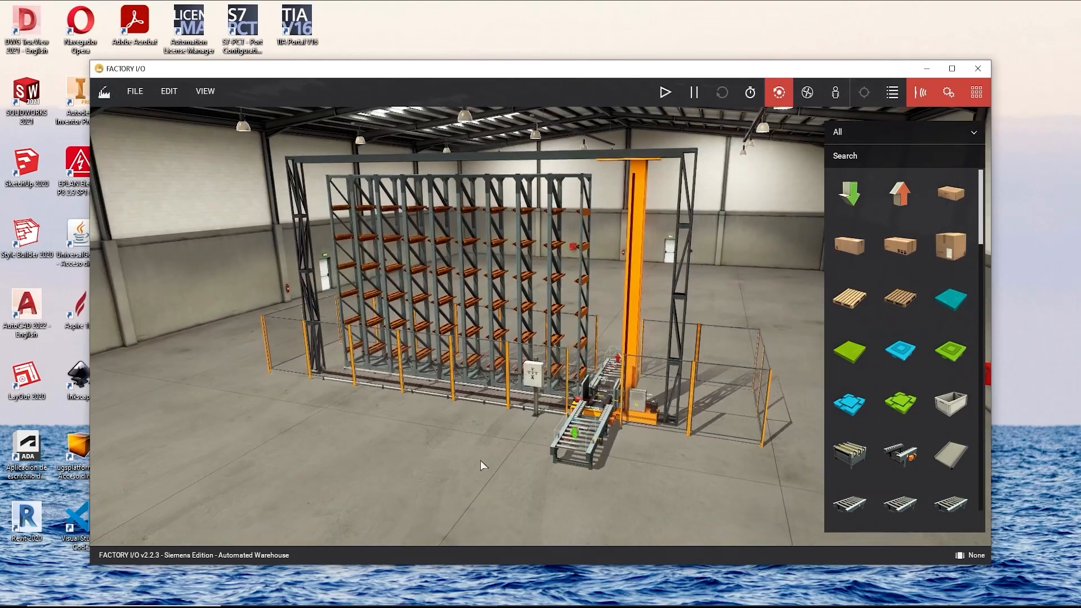
{"action": "scroll", "coordinate": [481, 438], "scroll_direction": "up", "scroll_amount": 5}
{"action": "scroll", "coordinate": [479, 435], "scroll_direction": "down", "scroll_amount": 4}
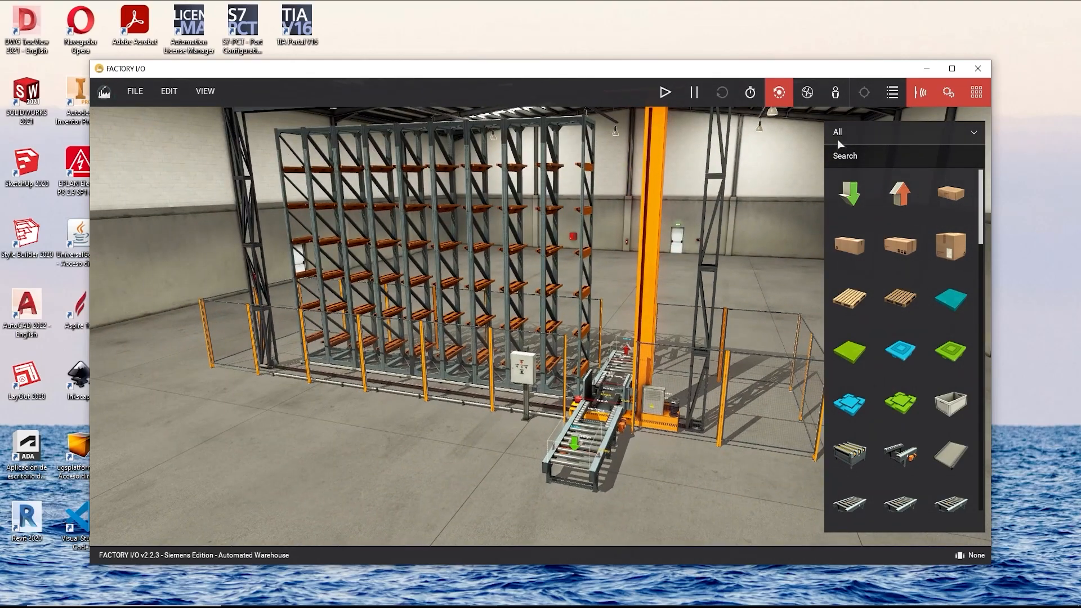
Arrange the TIA Portal and Factory I/O windows side by side, with TIA Portal on the left half.
{"action": "left_click_drag", "start_coordinate": [92, 304], "coordinate": [209, 304]}
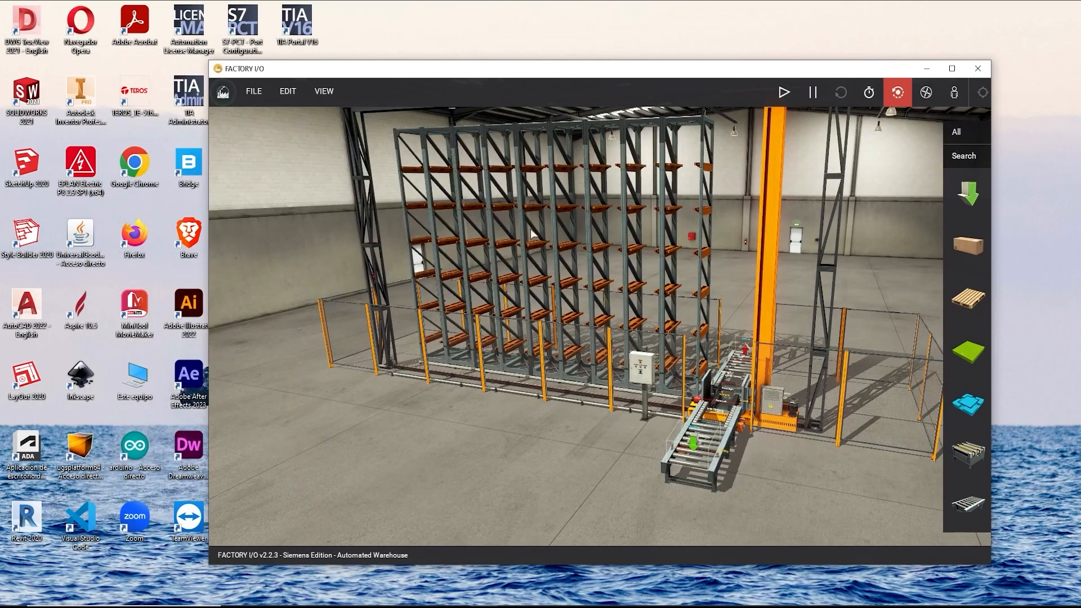
{"action": "left_click", "coordinate": [953, 68]}
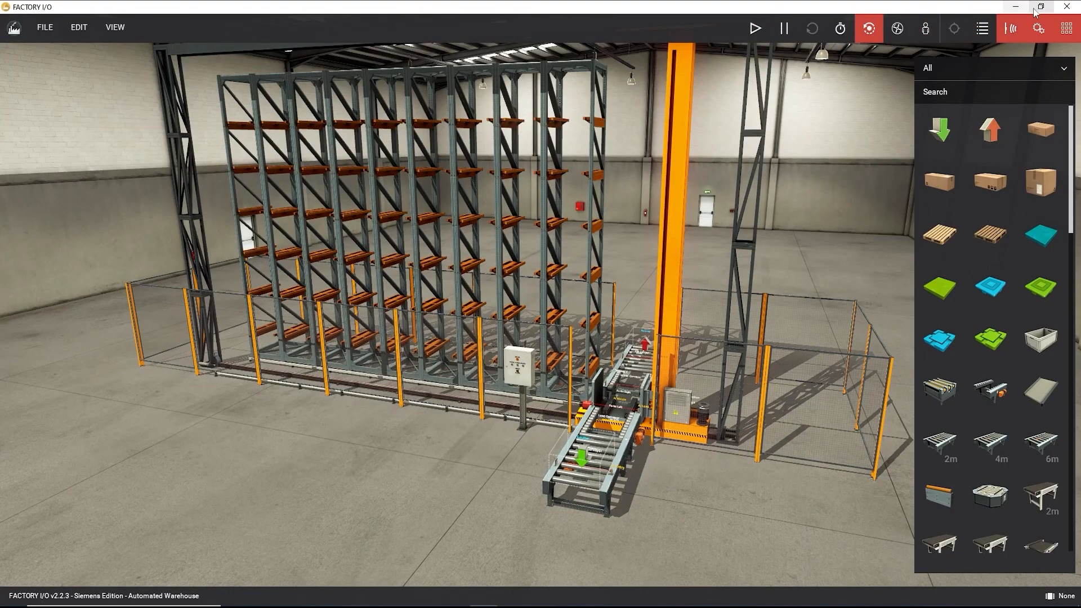
{"action": "left_click", "coordinate": [1042, 6]}
{"action": "left_click_drag", "start_coordinate": [769, 60], "coordinate": [774, 1]}
{"action": "left_click_drag", "start_coordinate": [210, 239], "coordinate": [497, 242]}
{"action": "left_click_drag", "start_coordinate": [780, 21], "coordinate": [870, 18]}
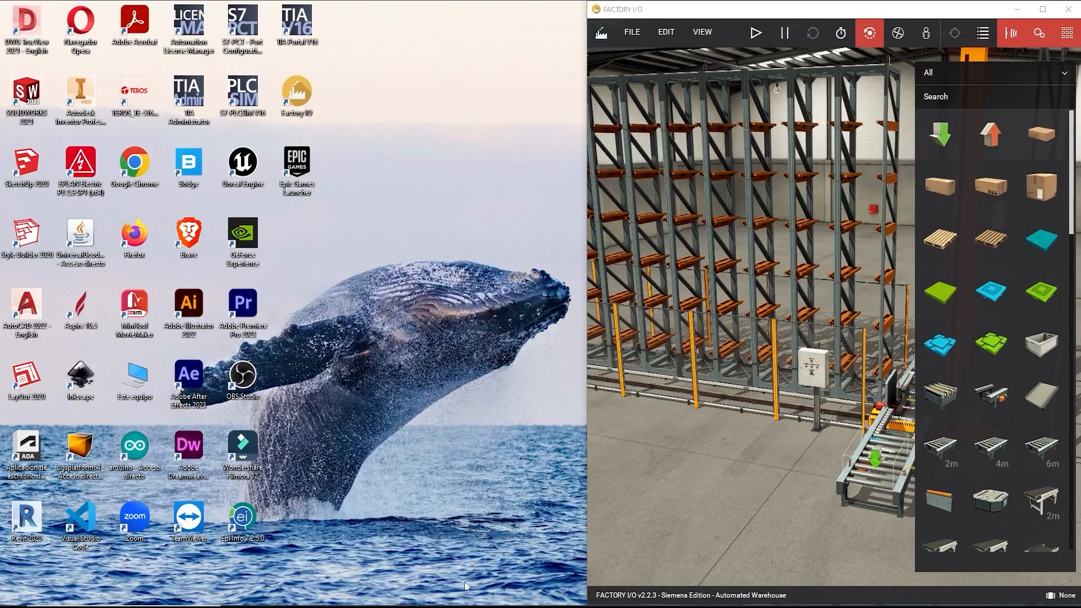
{"action": "left_click", "coordinate": [458, 597]}
{"action": "left_click", "coordinate": [1066, 6]}
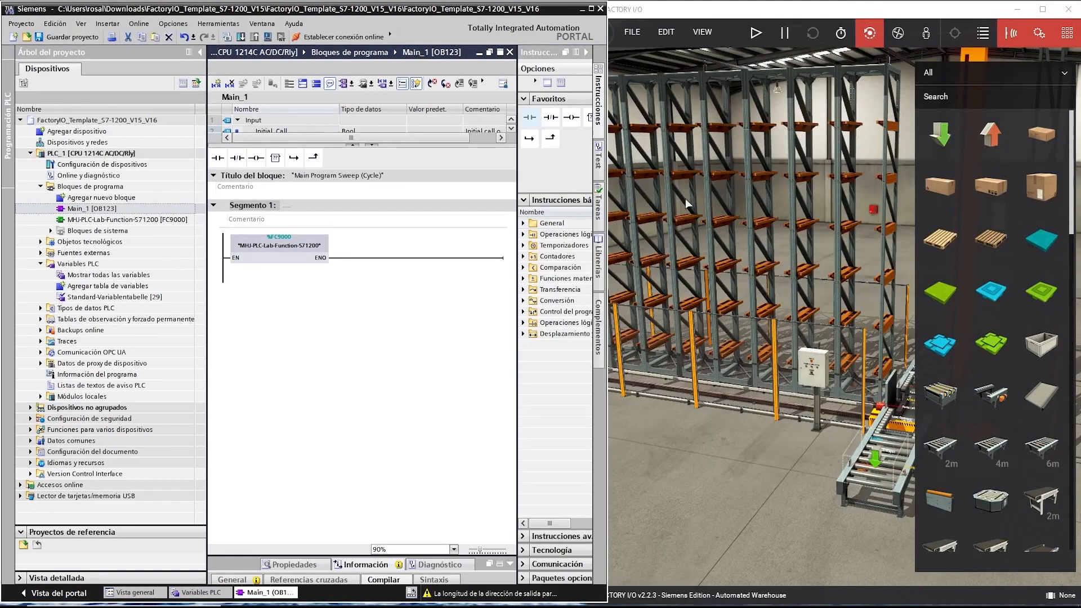
{"action": "left_click_drag", "start_coordinate": [600, 337], "coordinate": [554, 338]}
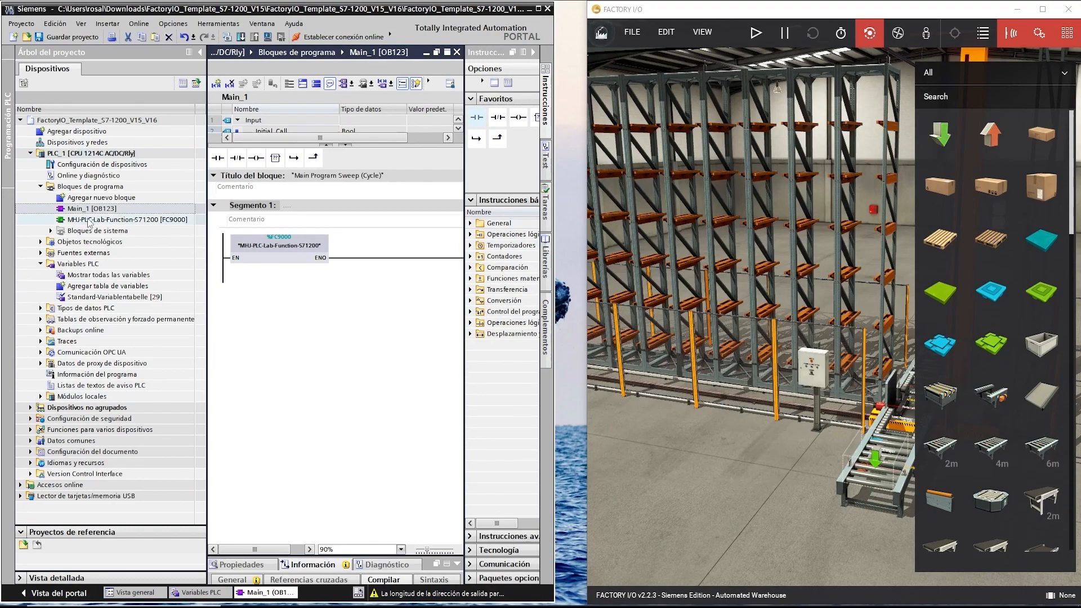
Start the PLC_1 simulation with block simulation support enabled, load the program, set the CPU to RUN and move the simulator window clear.
{"action": "left_click", "coordinate": [268, 37]}
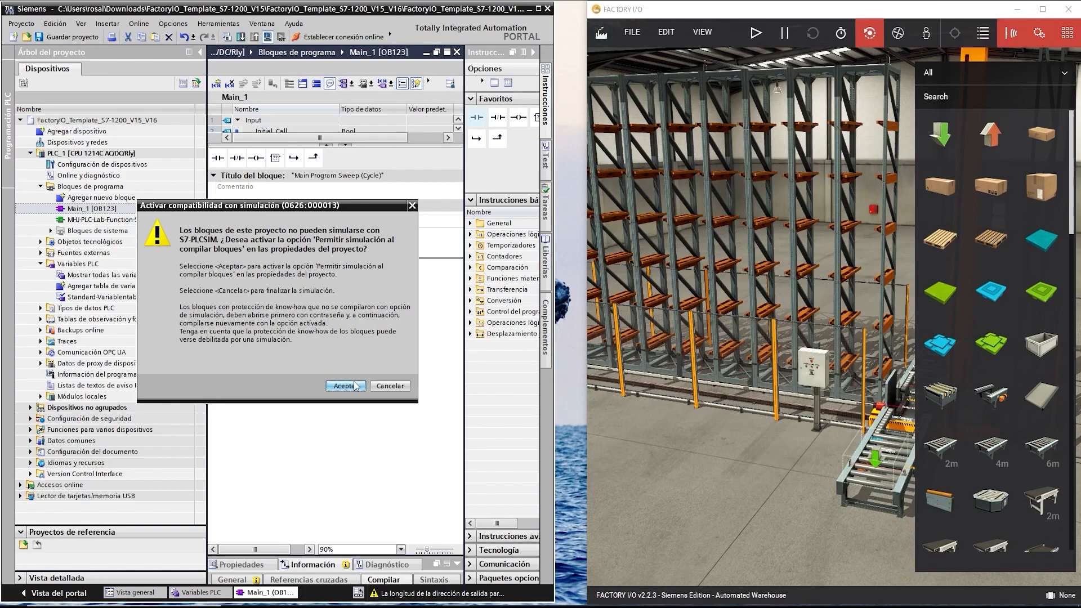
{"action": "left_click", "coordinate": [343, 386]}
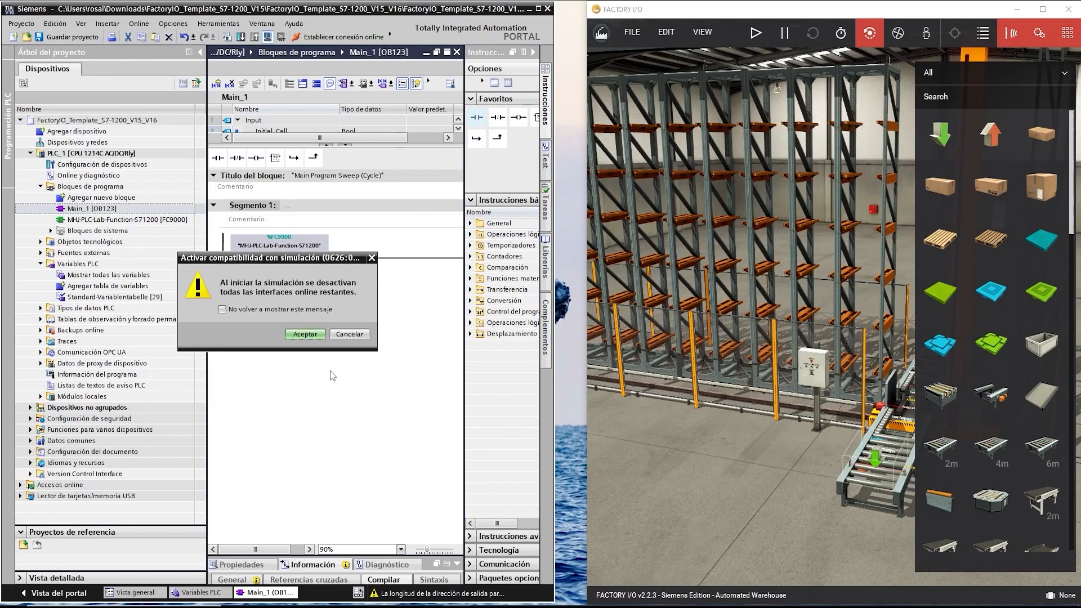
{"action": "left_click", "coordinate": [304, 333]}
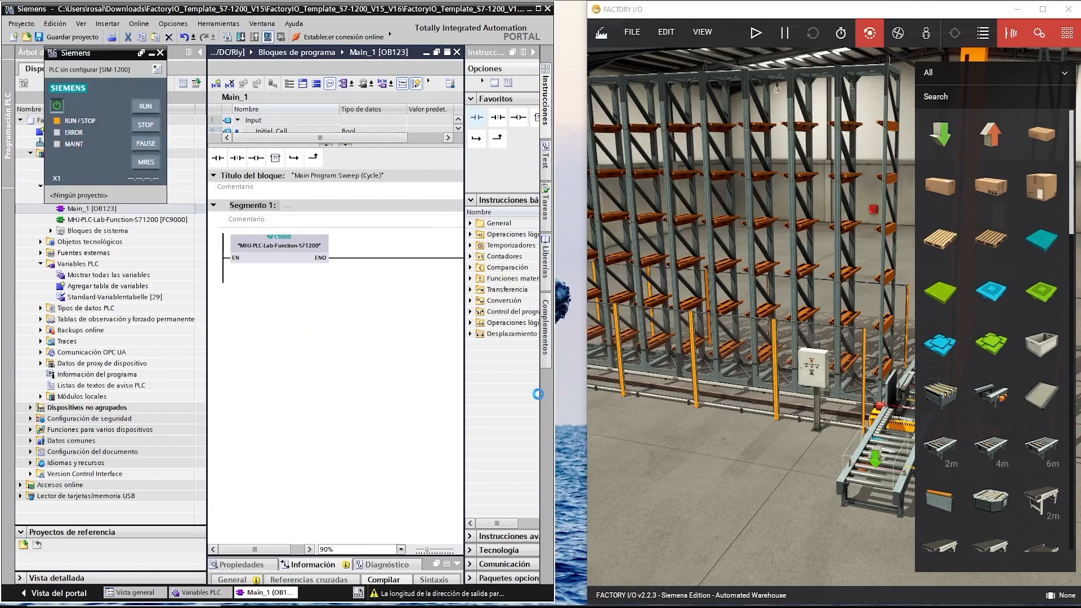
{"action": "left_click", "coordinate": [676, 421]}
{"action": "left_click", "coordinate": [622, 421]}
{"action": "left_click", "coordinate": [145, 106]}
{"action": "left_click_drag", "start_coordinate": [585, 436], "coordinate": [563, 433]}
{"action": "left_click_drag", "start_coordinate": [116, 53], "coordinate": [142, 364]}
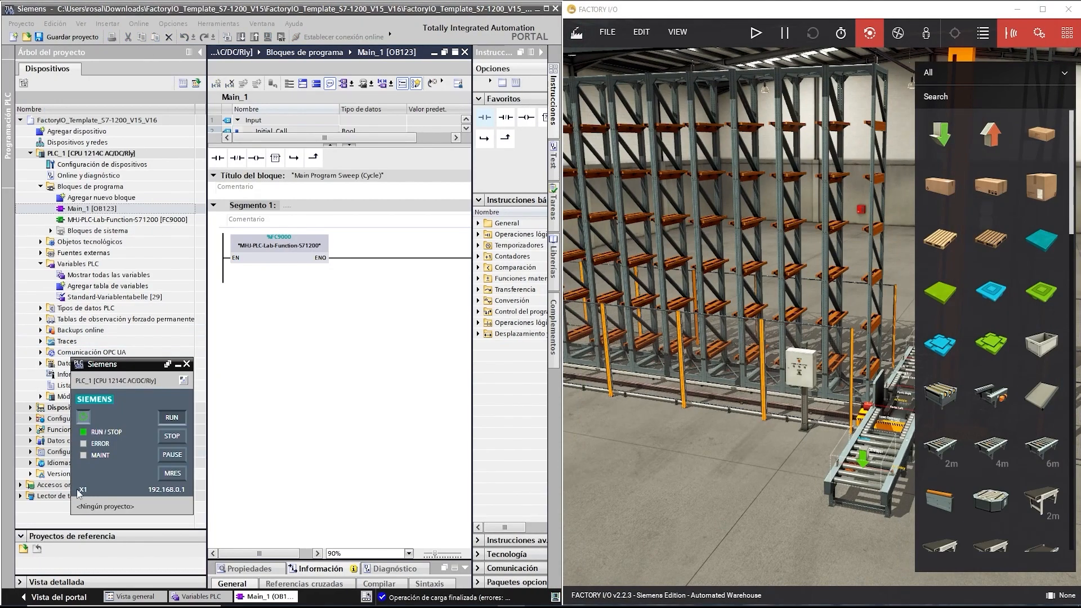
Go online with PLC_1 and turn on monitoring in the Main_1 [OB123] block.
{"action": "left_click", "coordinate": [374, 342]}
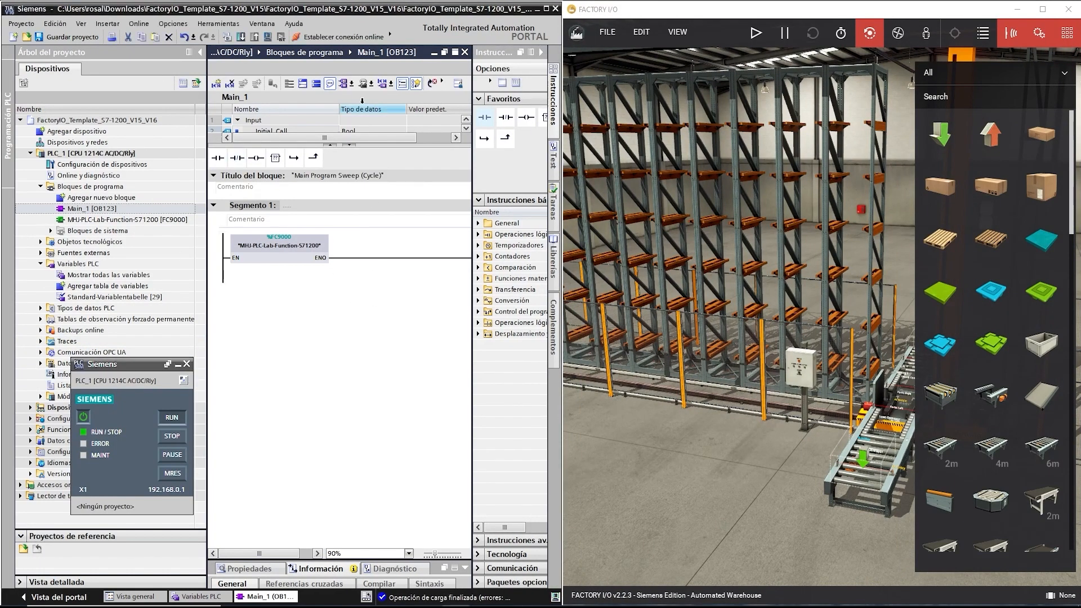
{"action": "left_click", "coordinate": [334, 37]}
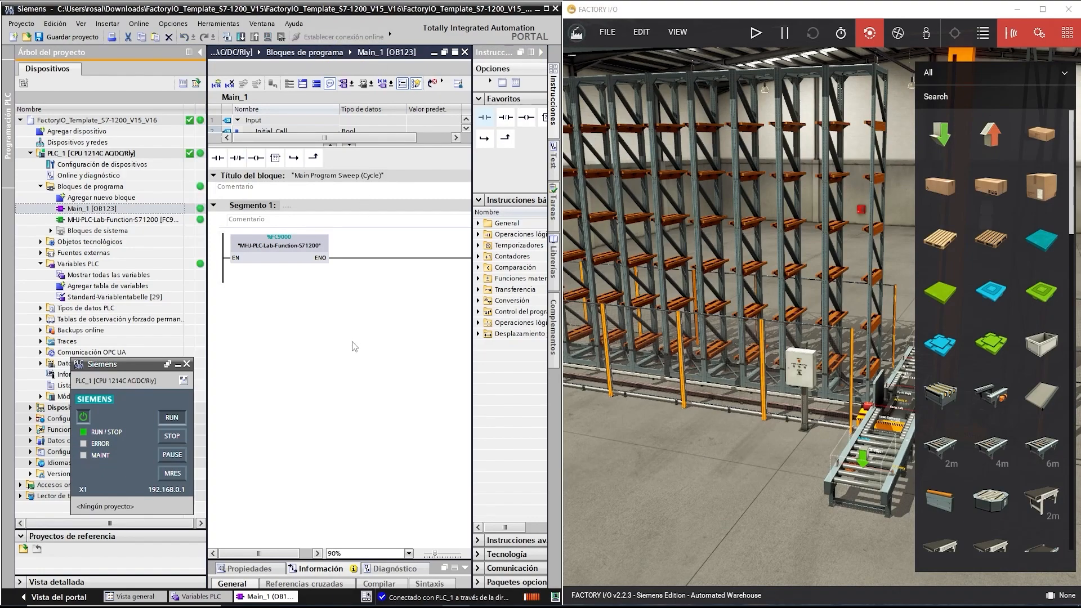
{"action": "left_click", "coordinate": [432, 83]}
{"action": "left_click", "coordinate": [683, 513]}
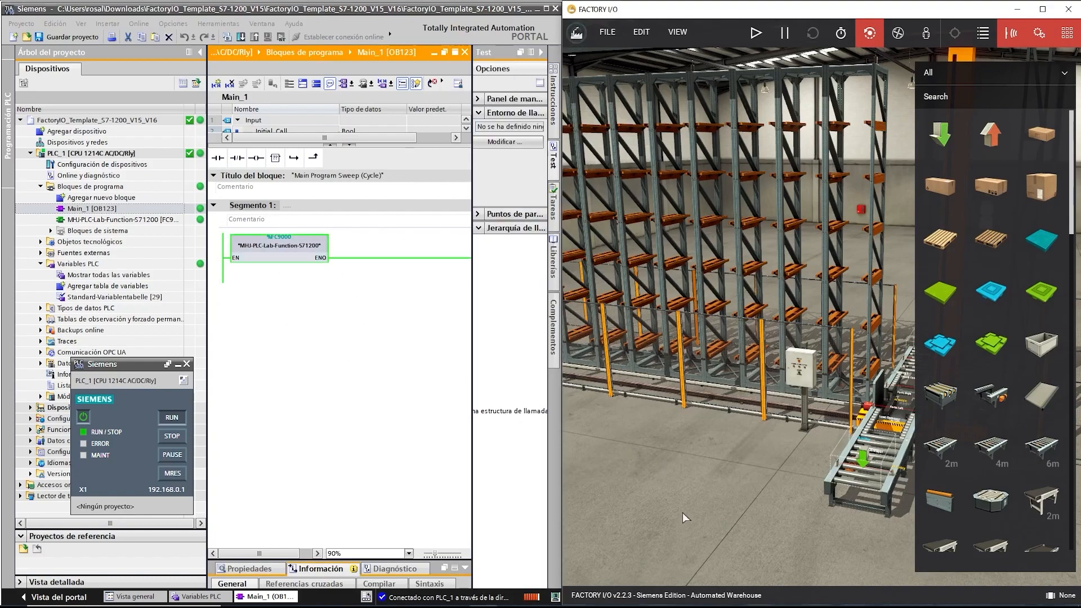
Switch to Factory I/O, open the scene's driver settings and select the Siemens S7-PLCSIM driver.
{"action": "left_click_drag", "start_coordinate": [562, 444], "coordinate": [546, 444]}
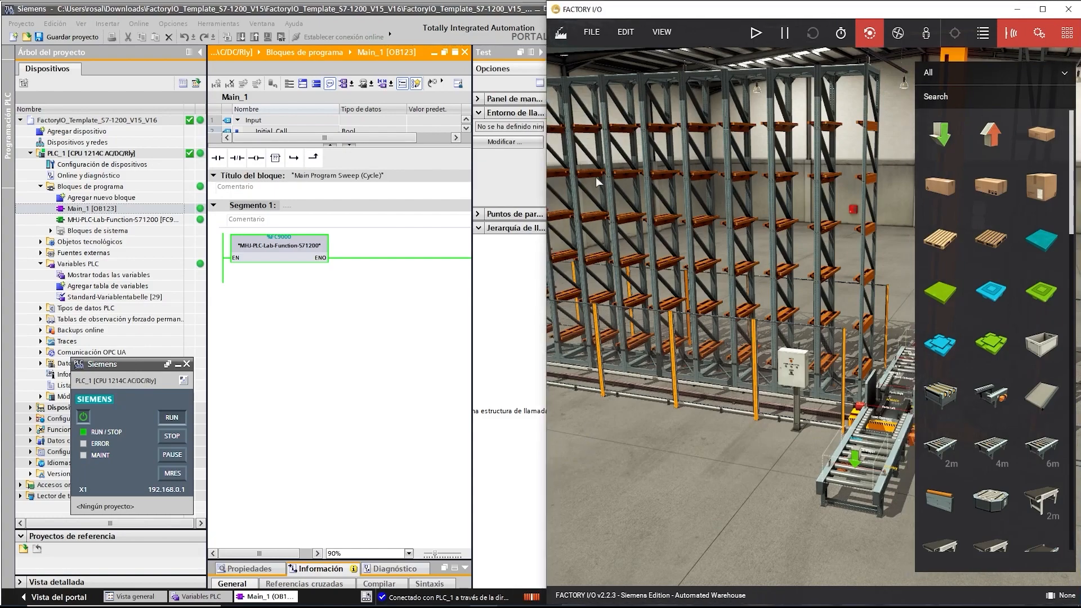
{"action": "left_click", "coordinate": [589, 35]}
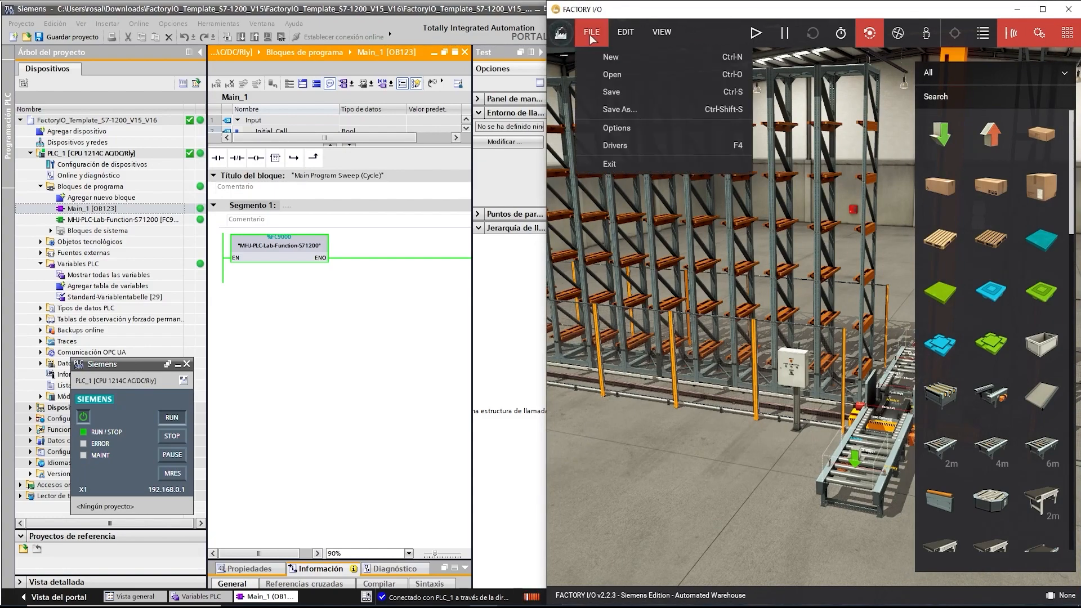
{"action": "left_click", "coordinate": [620, 148]}
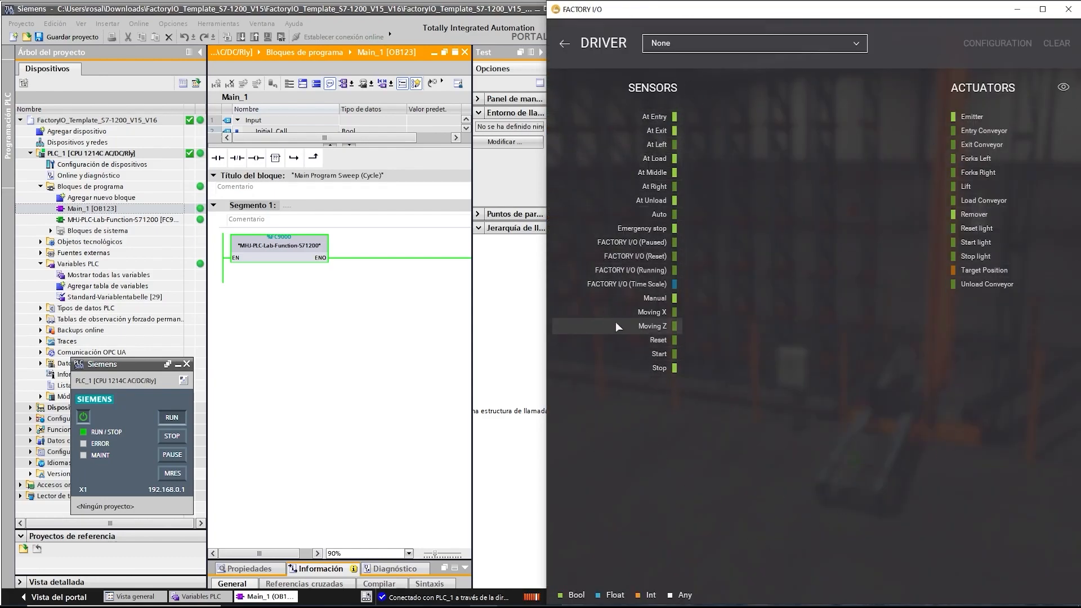
{"action": "left_click_drag", "start_coordinate": [144, 363], "coordinate": [159, 380]}
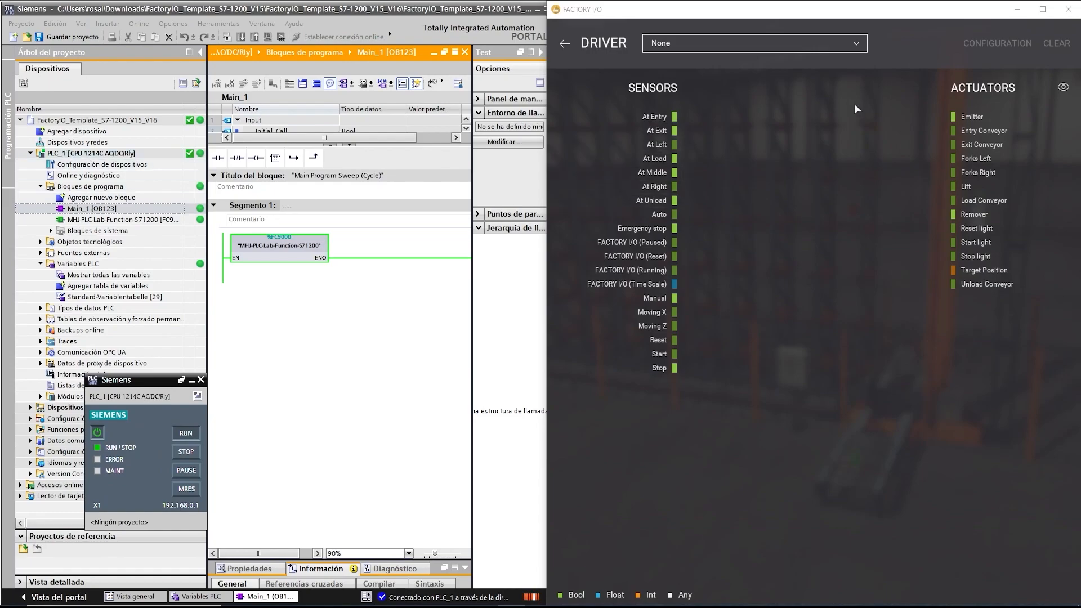
{"action": "left_click", "coordinate": [861, 45]}
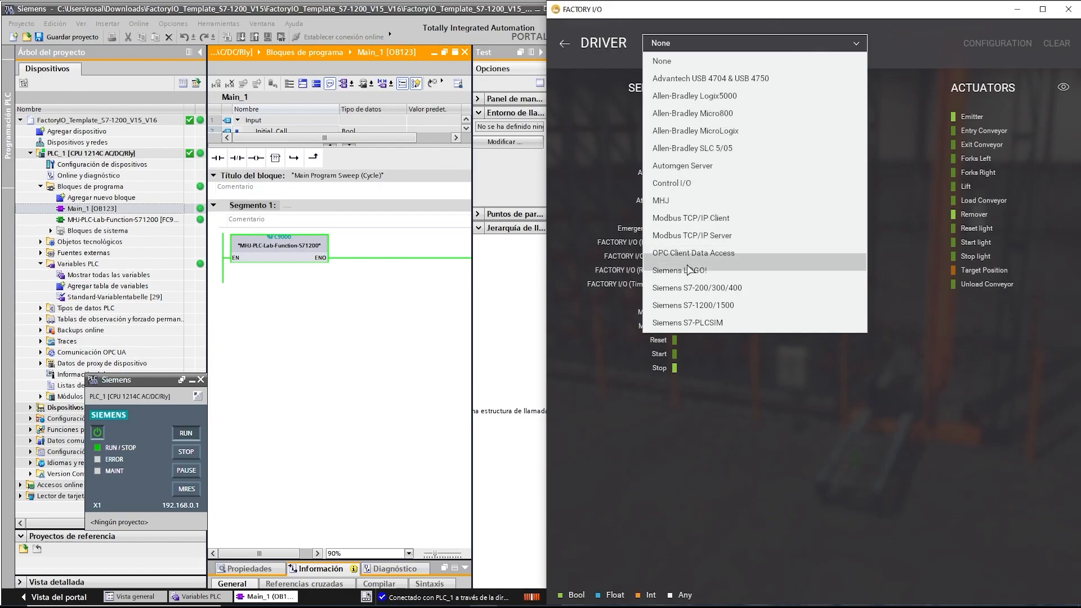
{"action": "left_click", "coordinate": [719, 326]}
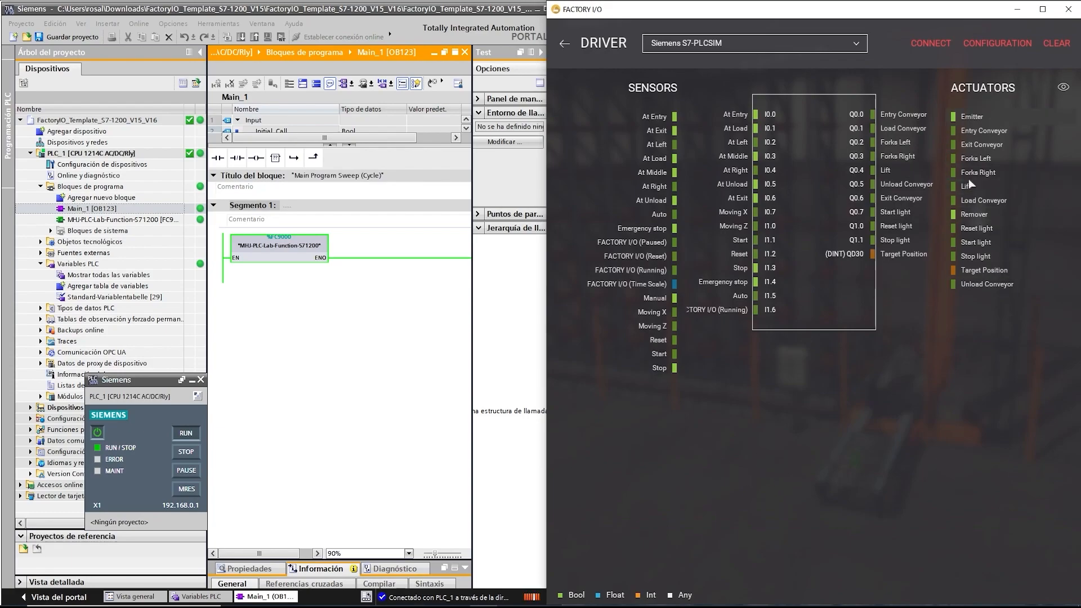
Set the PLC model to S7-1200 (V13/V14) in the S7-PLCSIM driver configuration.
{"action": "left_click", "coordinate": [1013, 45]}
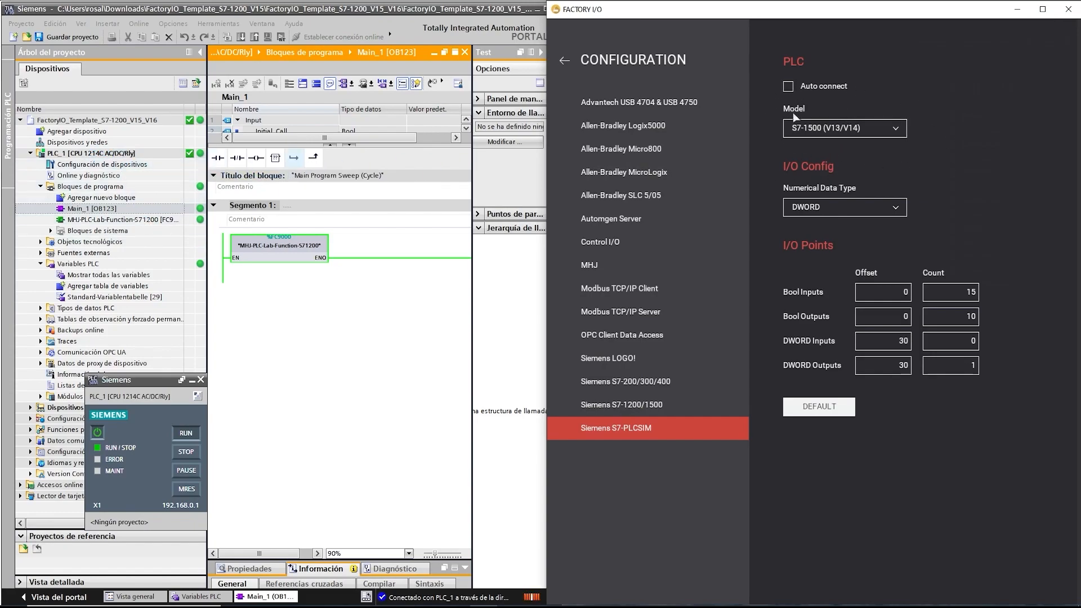
{"action": "left_click", "coordinate": [894, 131]}
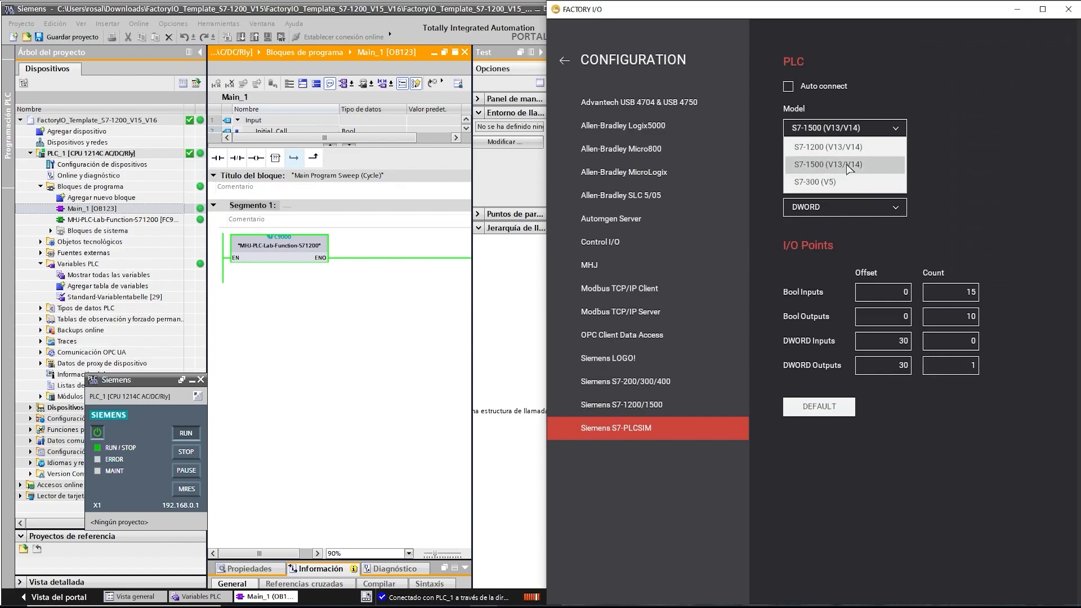
{"action": "left_click", "coordinate": [836, 147]}
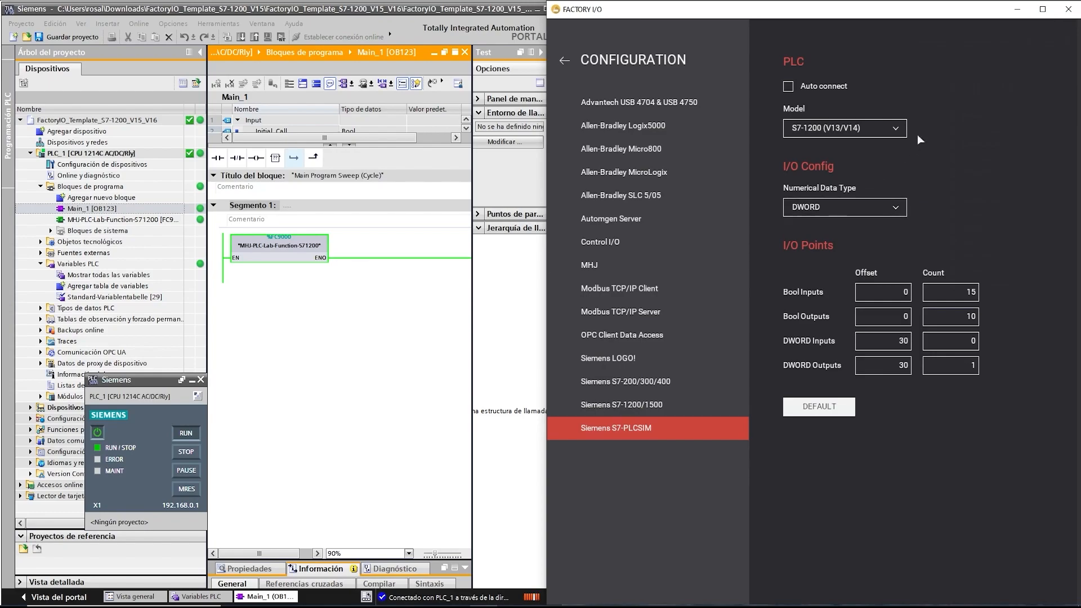
Keep the S7-1200 (V13/V14) model, connect the S7-PLCSIM driver and return to the Automated Warehouse scene.
{"action": "left_click", "coordinate": [873, 129]}
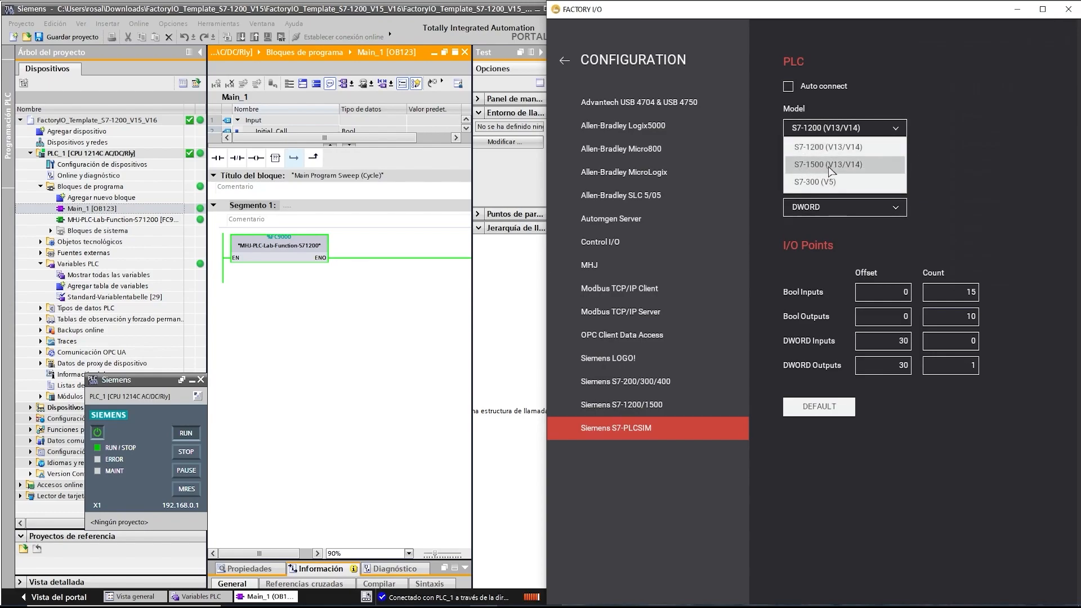
{"action": "left_click", "coordinate": [930, 130]}
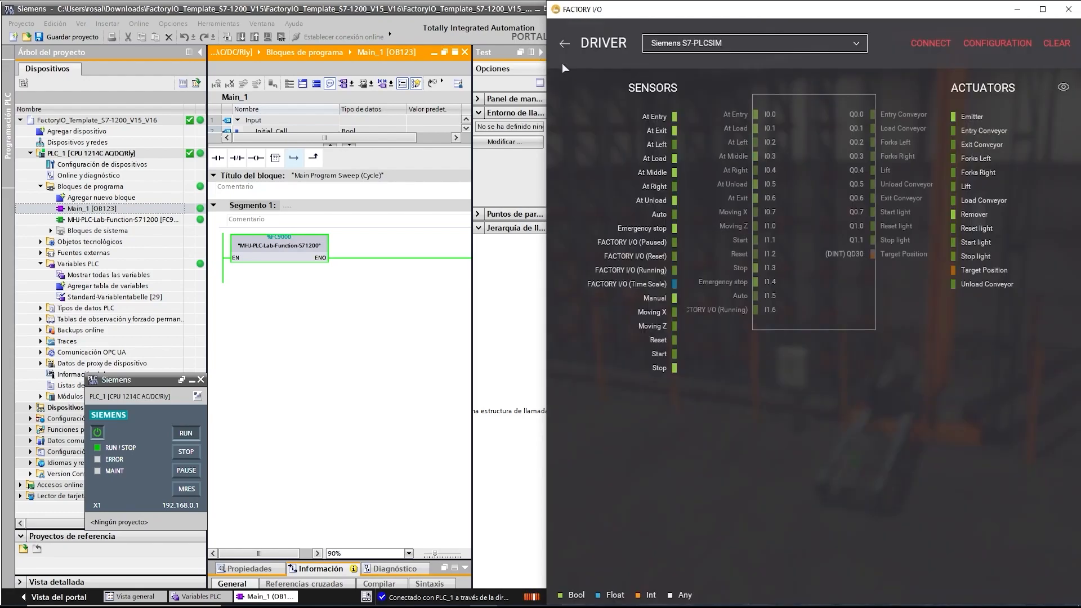
{"action": "left_click", "coordinate": [562, 62]}
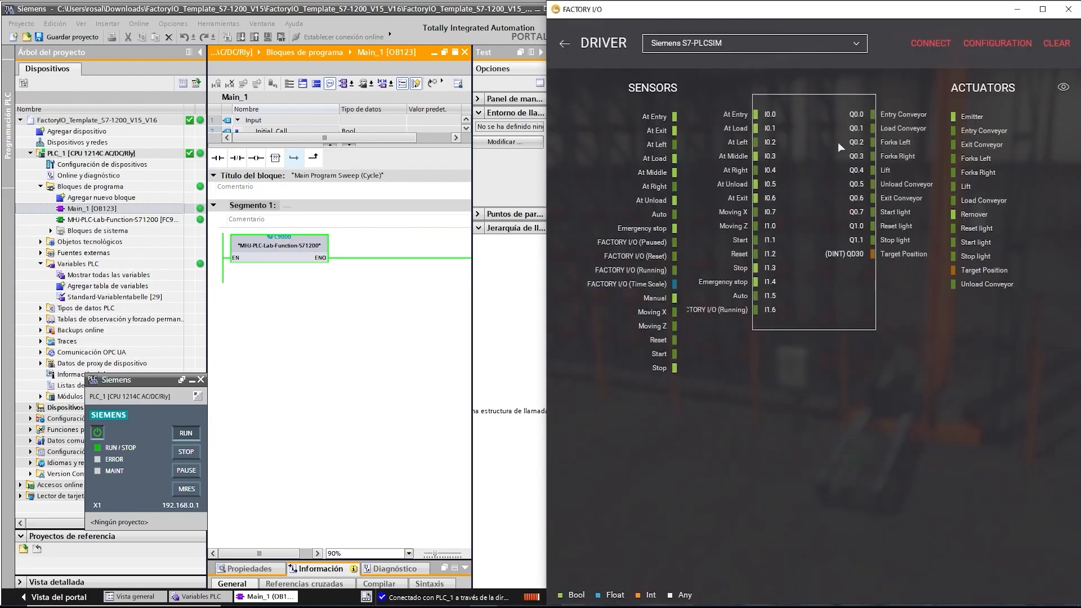
{"action": "left_click", "coordinate": [928, 47]}
{"action": "left_click", "coordinate": [565, 45]}
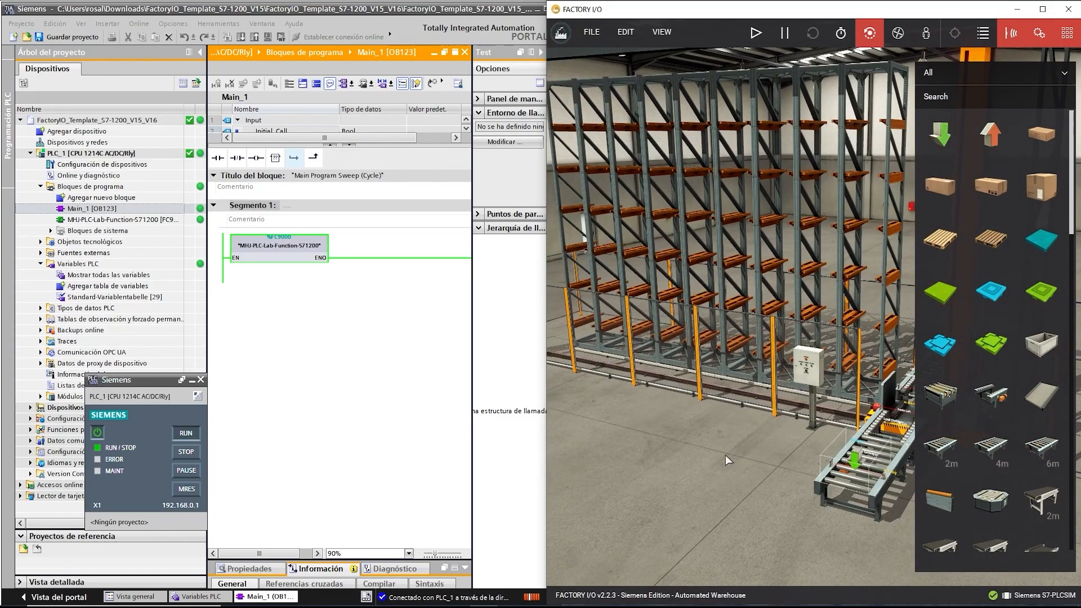
Hide the parts palette so the warehouse scene fills the Factory I/O window.
{"action": "left_click", "coordinate": [346, 340]}
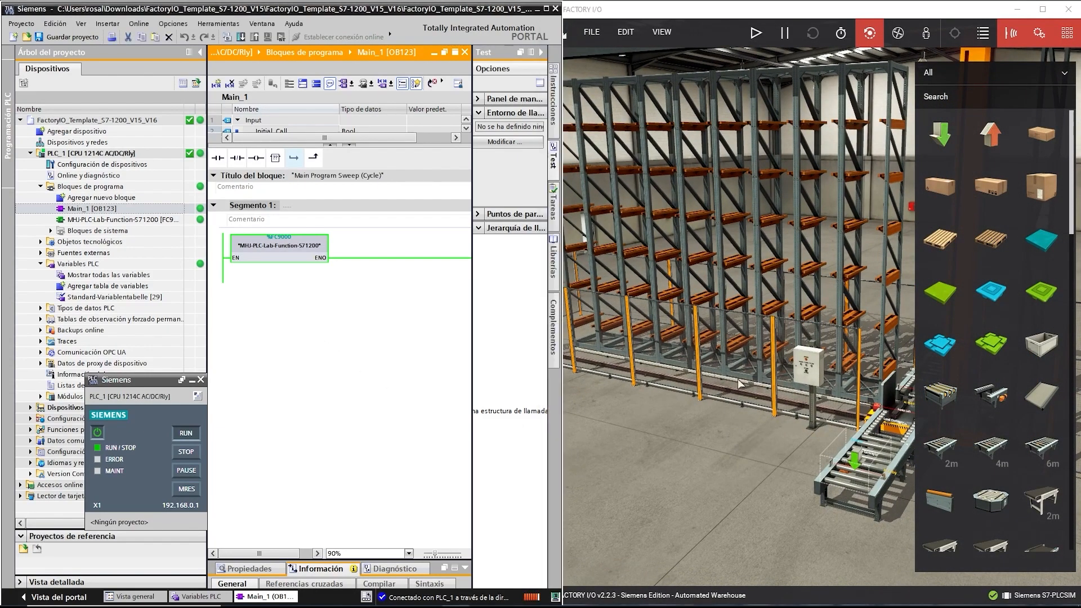
{"action": "left_click", "coordinate": [1067, 34]}
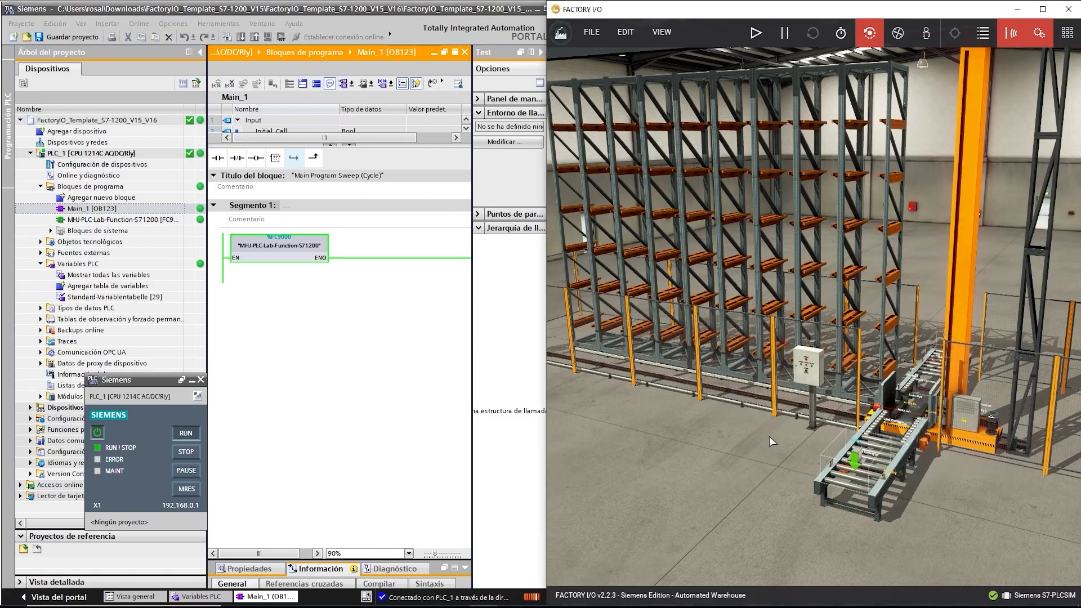
{"action": "left_click_drag", "start_coordinate": [771, 460], "coordinate": [855, 431]}
{"action": "scroll", "coordinate": [854, 431], "scroll_direction": "down", "scroll_amount": 6}
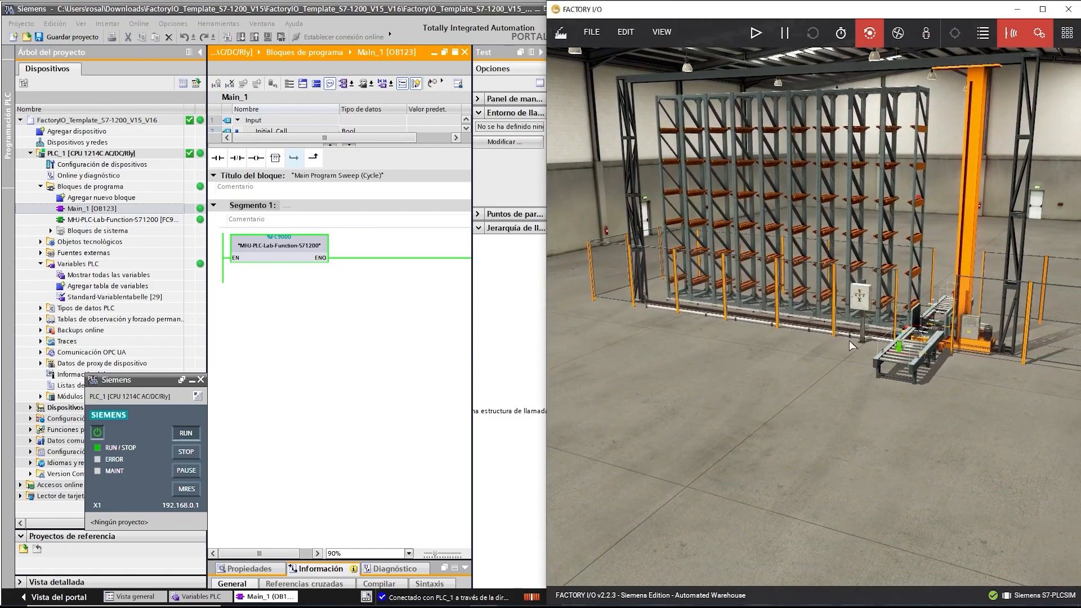
{"action": "scroll", "coordinate": [855, 431], "scroll_direction": "up", "scroll_amount": 5}
{"action": "scroll", "coordinate": [855, 430], "scroll_direction": "up", "scroll_amount": 3}
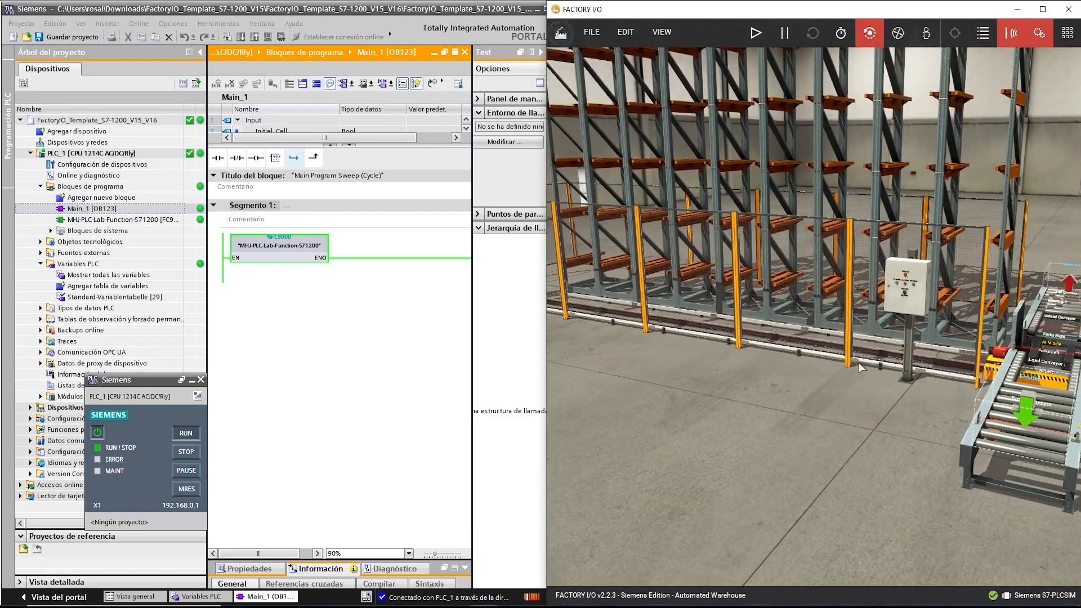
{"action": "left_click_drag", "start_coordinate": [805, 495], "coordinate": [803, 507]}
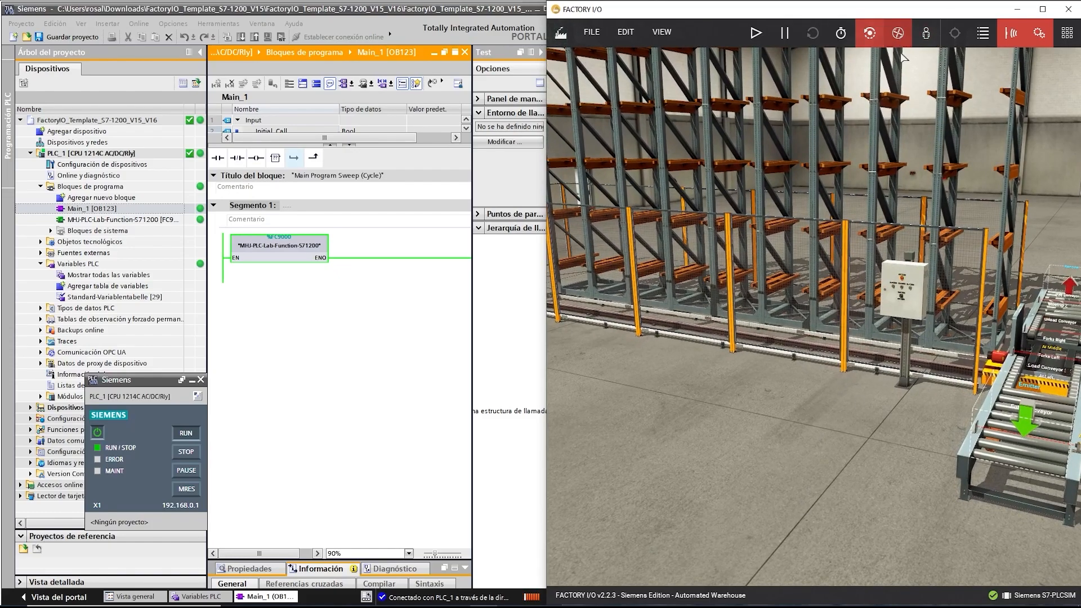
Switch to the fly camera and frame the control box with its Start, Stop, Reset and Emergency stop buttons up close.
{"action": "left_click", "coordinate": [898, 33]}
{"action": "scroll", "coordinate": [893, 332], "scroll_direction": "up", "scroll_amount": 6}
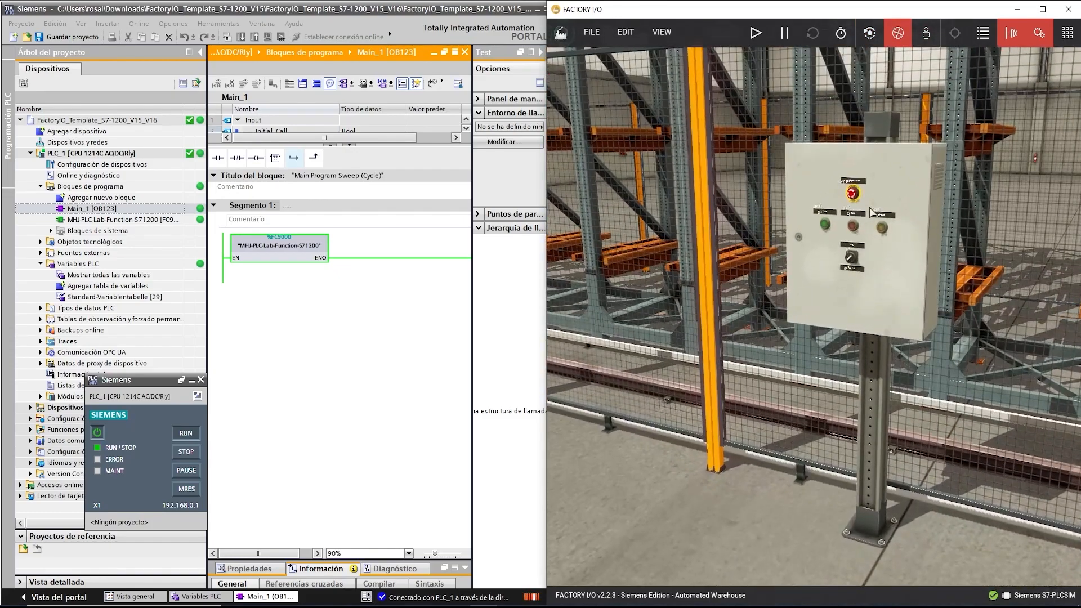
{"action": "scroll", "coordinate": [868, 237], "scroll_direction": "up", "scroll_amount": 5}
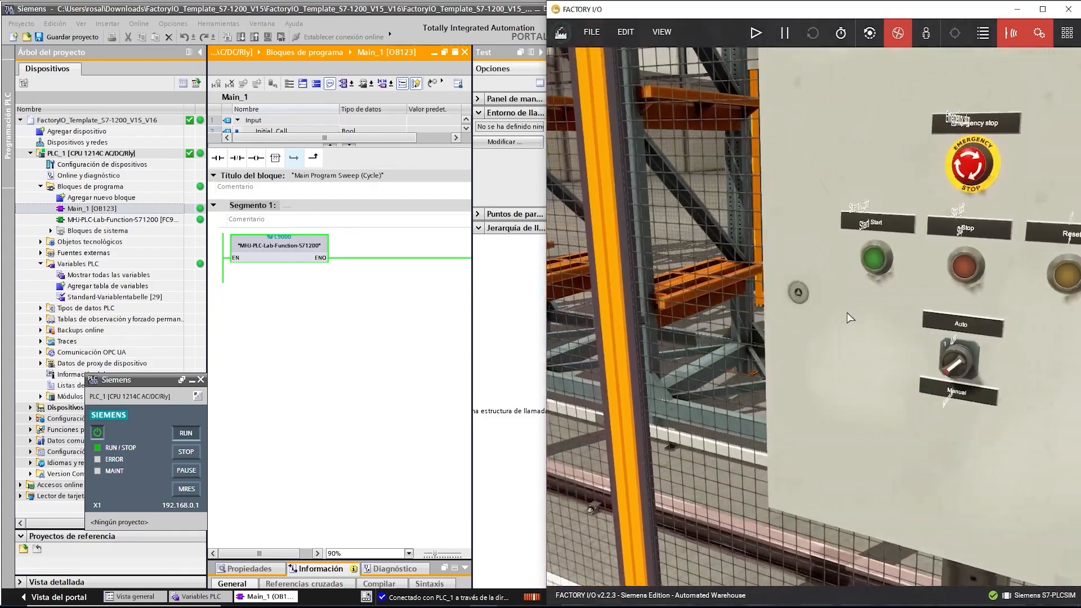
{"action": "left_click_drag", "start_coordinate": [847, 316], "coordinate": [869, 319]}
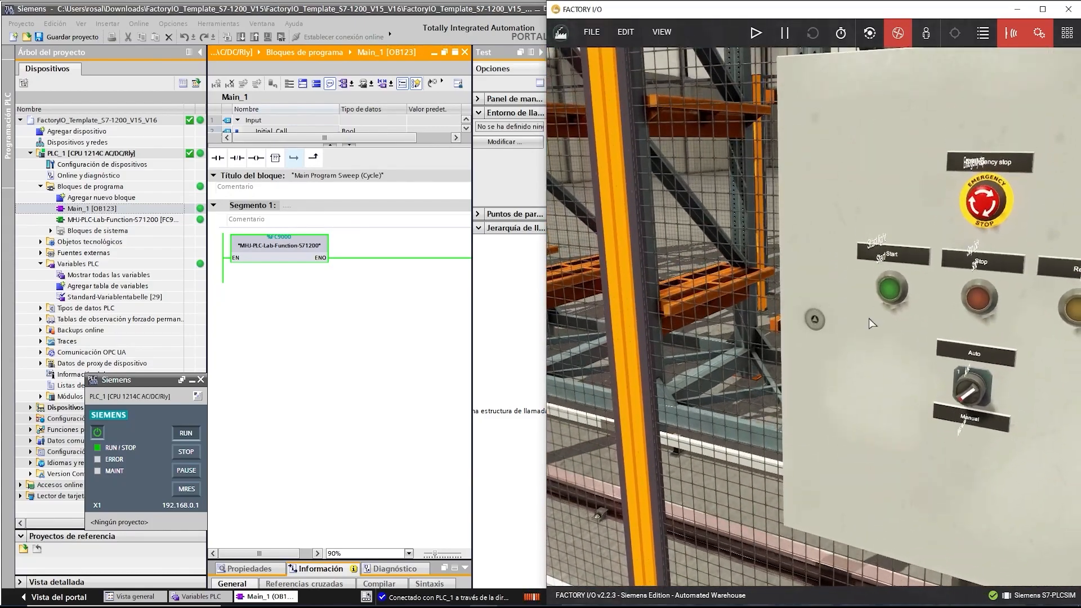
{"action": "key", "text": "d"}
{"action": "key", "text": "a"}
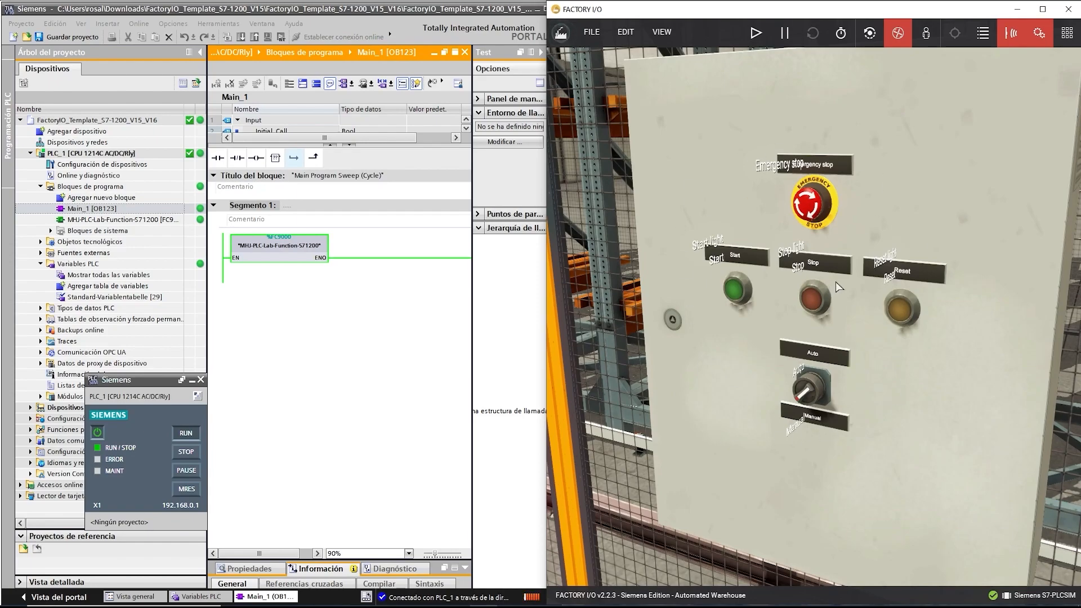
Minimize the PLC simulator window and open the driver settings in Factory I/O.
{"action": "left_click", "coordinate": [195, 381]}
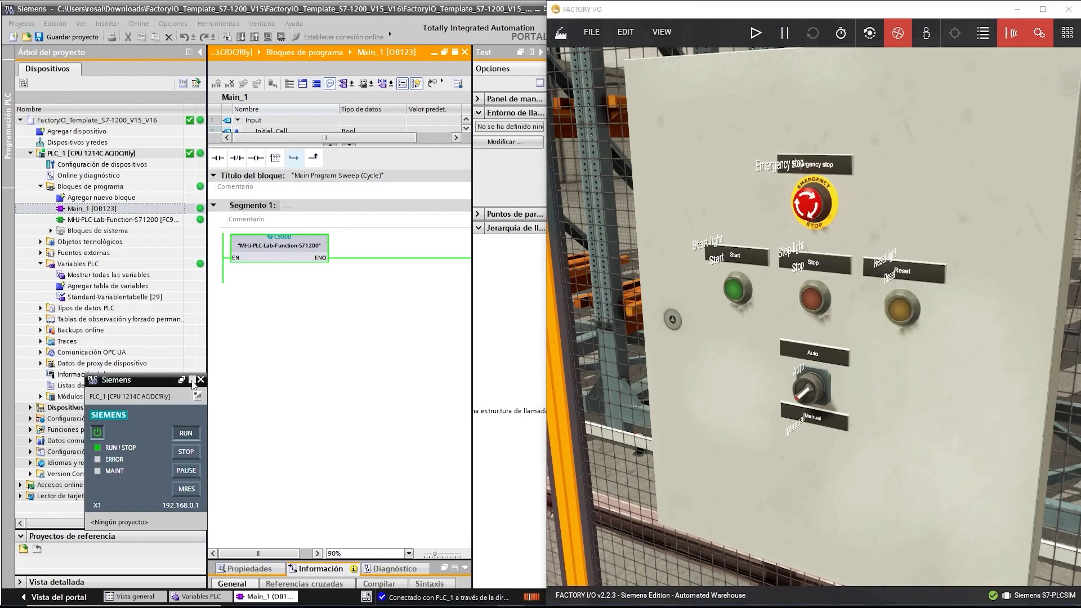
{"action": "left_click", "coordinate": [594, 34]}
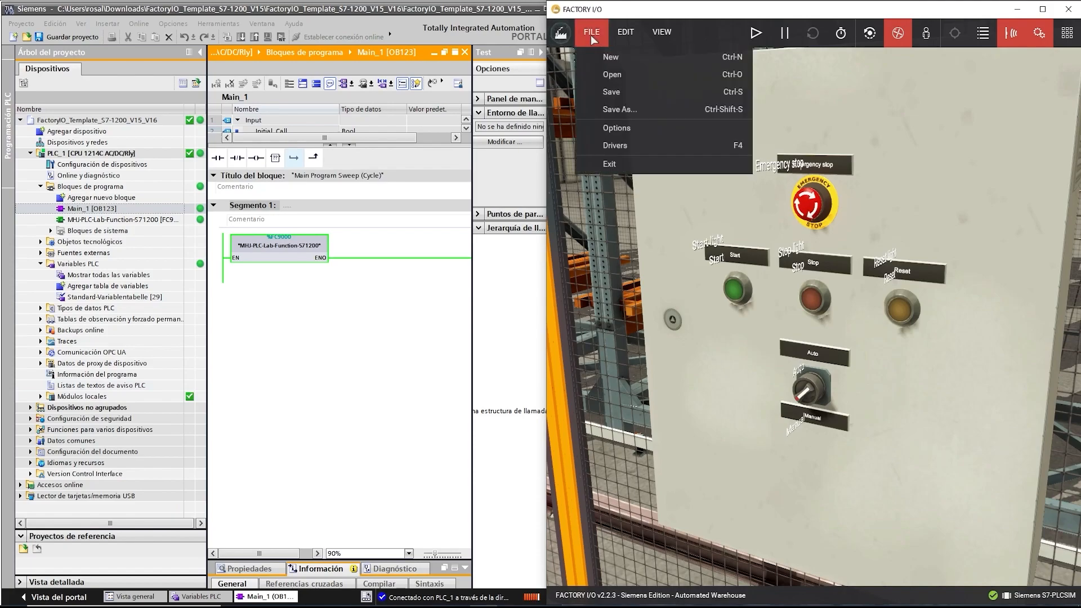
{"action": "left_click", "coordinate": [621, 146]}
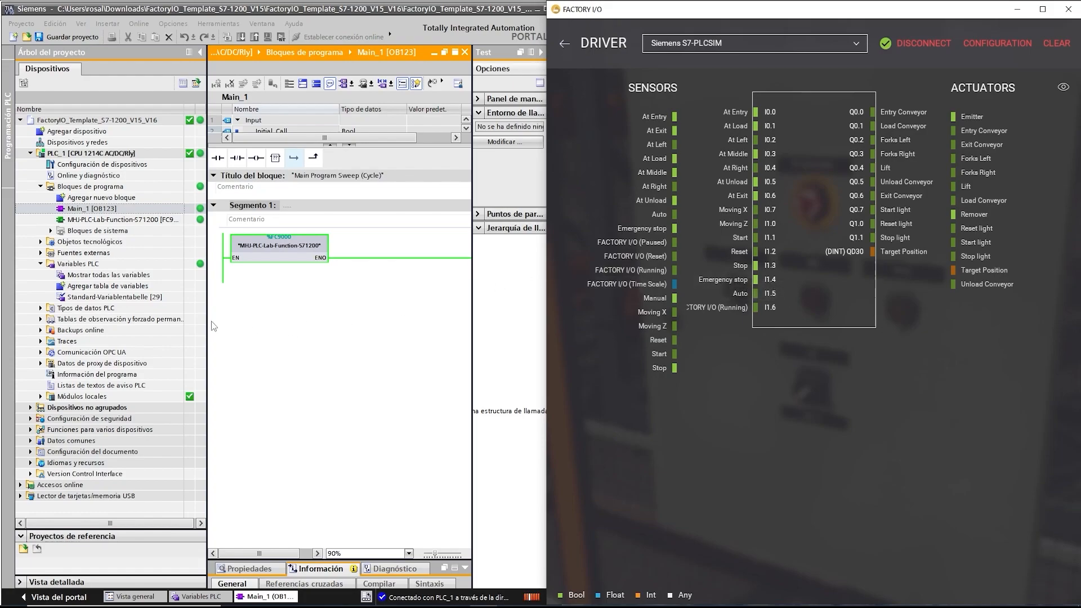
Switch to TIA Portal, narrow the project tree and add a KOP function block named Bloque_Control to PLC_1.
{"action": "left_click_drag", "start_coordinate": [207, 322], "coordinate": [142, 322]}
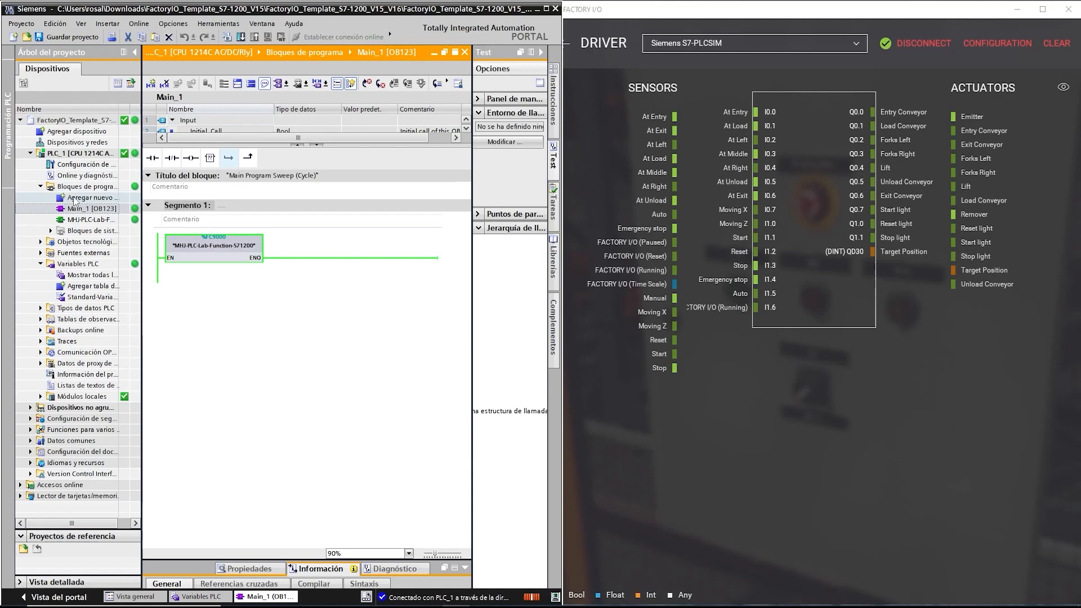
{"action": "double_click", "coordinate": [73, 197]}
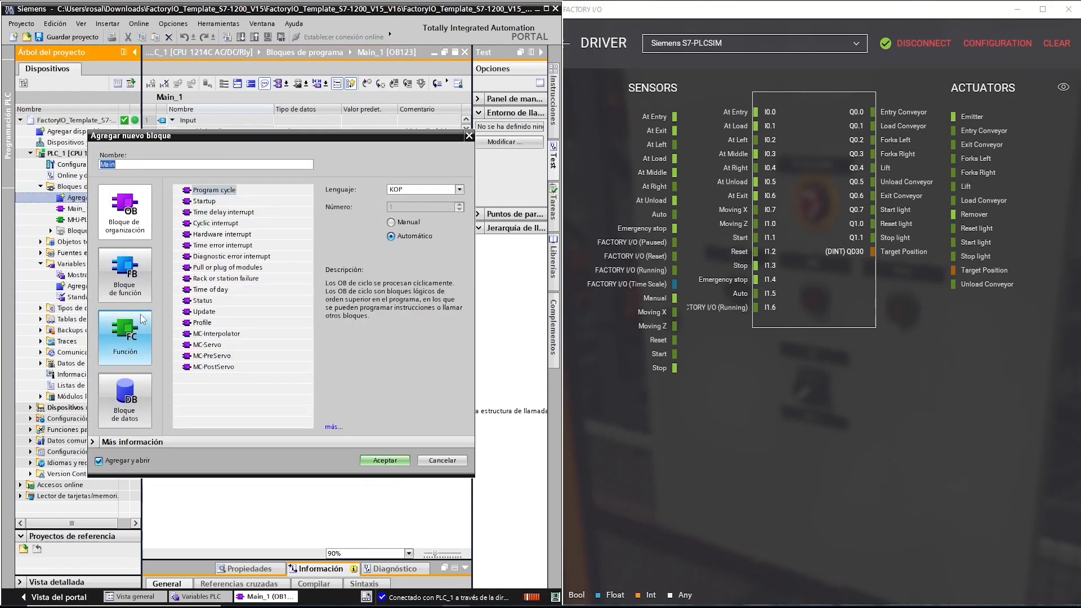
{"action": "left_click", "coordinate": [138, 284]}
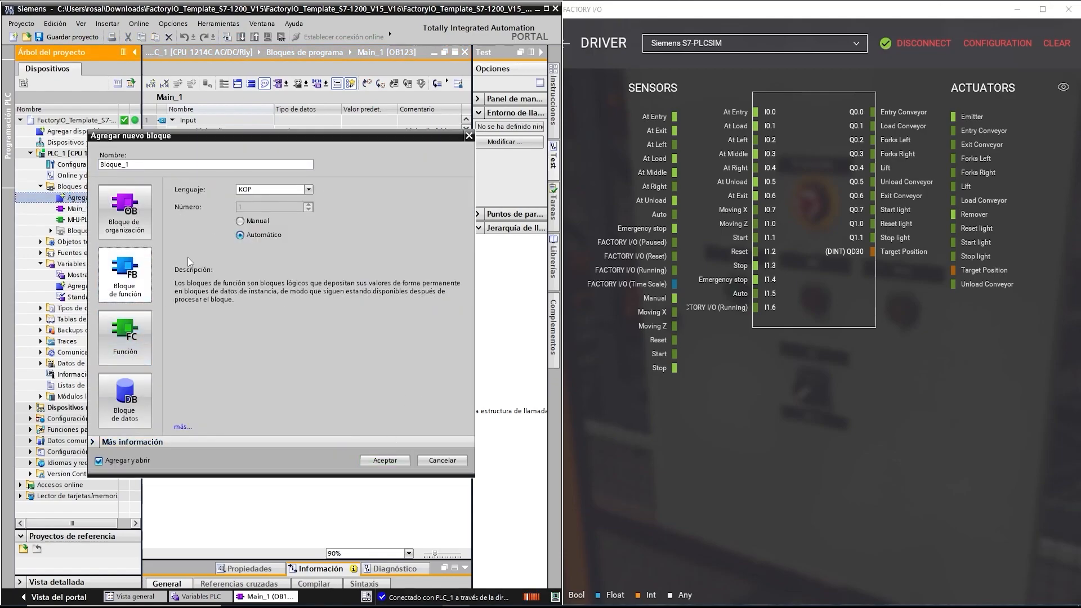
{"action": "left_click", "coordinate": [140, 165]}
{"action": "key", "text": "BackSpace"}
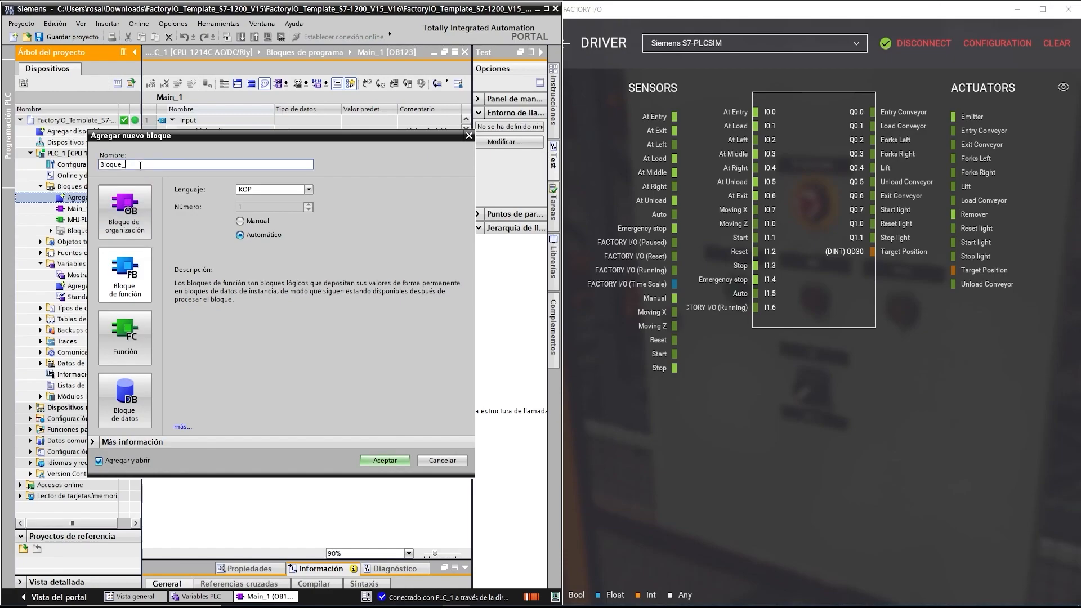
{"action": "type", "text": "Control"}
{"action": "left_click", "coordinate": [390, 460]}
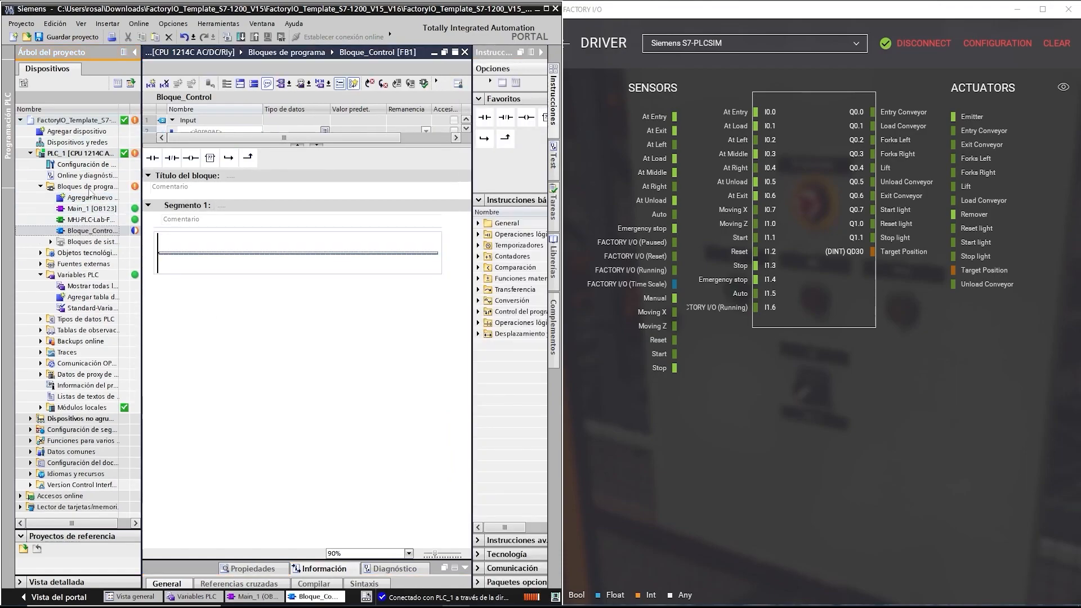
Call Bloque_Control in a new second segment of Main_1 [OB123], with Bloque_Control_DB as its single-instance data block.
{"action": "double_click", "coordinate": [83, 209]}
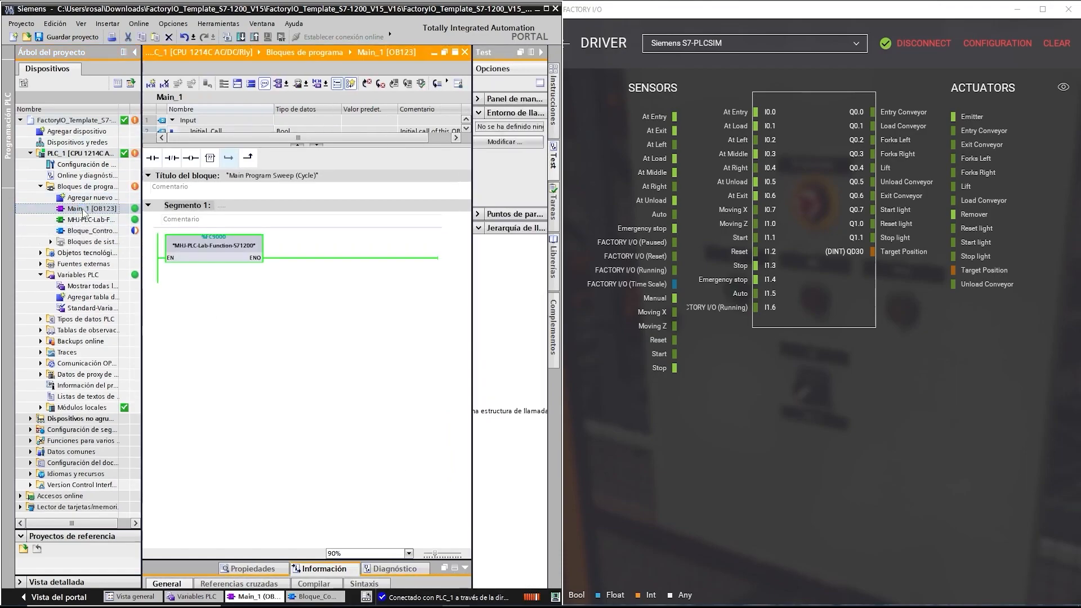
{"action": "right_click", "coordinate": [179, 207]}
{"action": "left_click", "coordinate": [233, 386]}
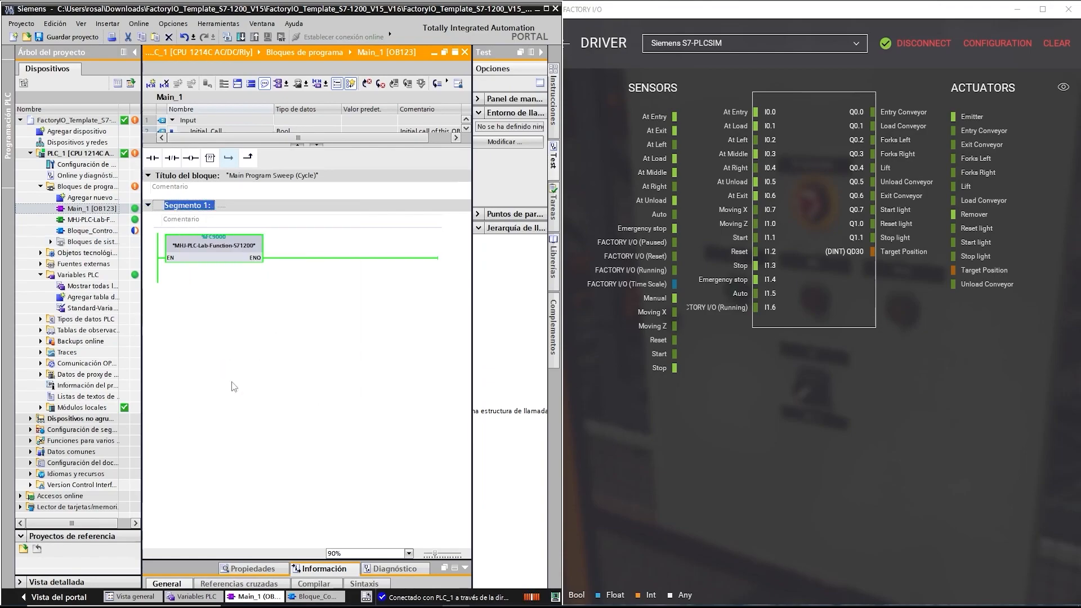
{"action": "left_click_drag", "start_coordinate": [87, 231], "coordinate": [299, 345]}
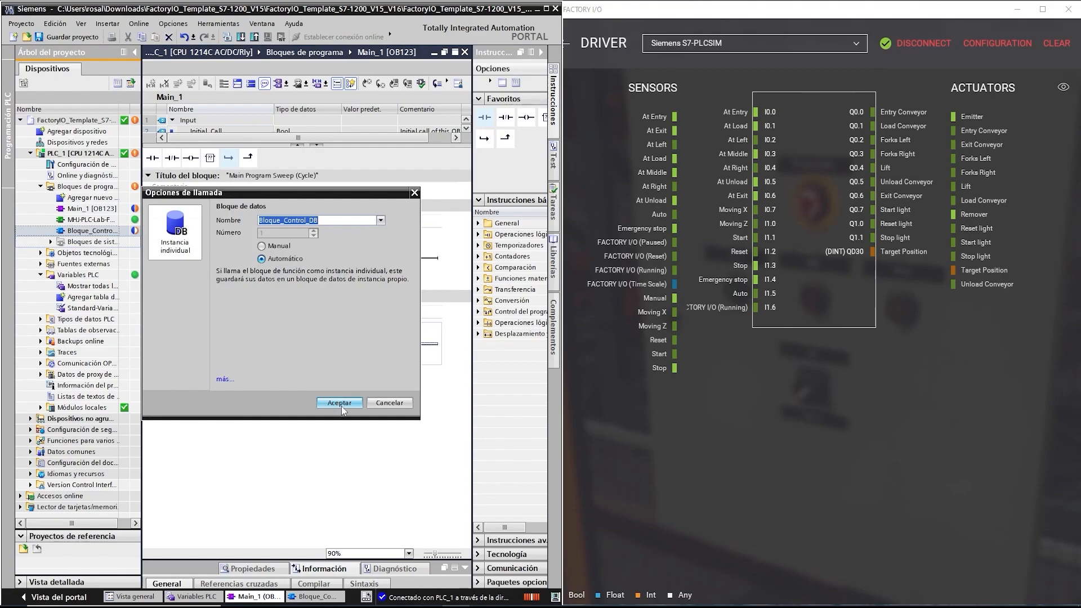
{"action": "left_click", "coordinate": [340, 403]}
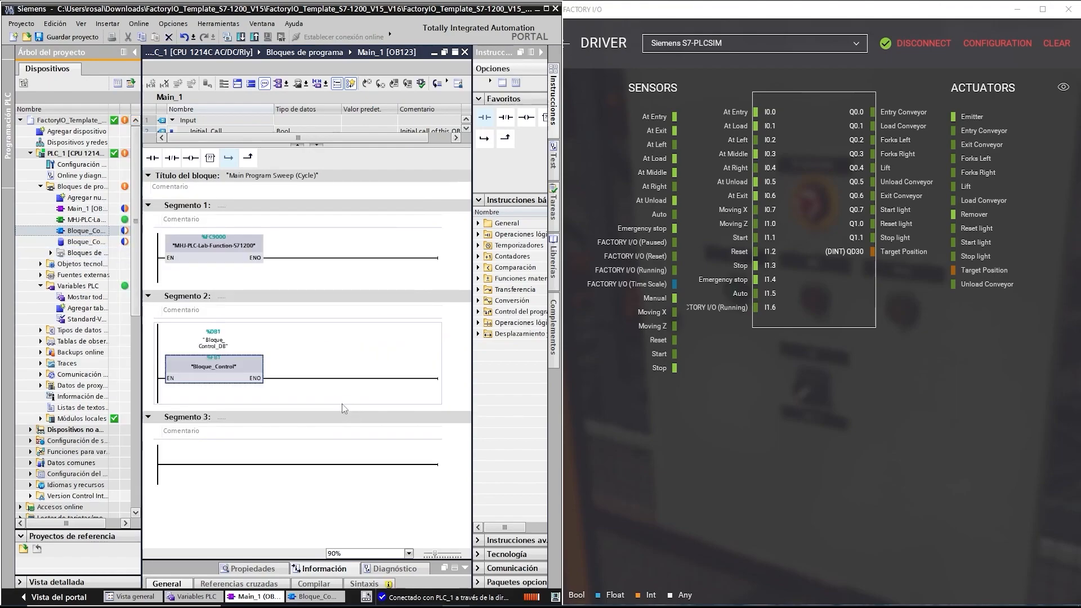
Open the Bloque_Control block and enlarge its interface area to show the Input and Output sections.
{"action": "double_click", "coordinate": [217, 371]}
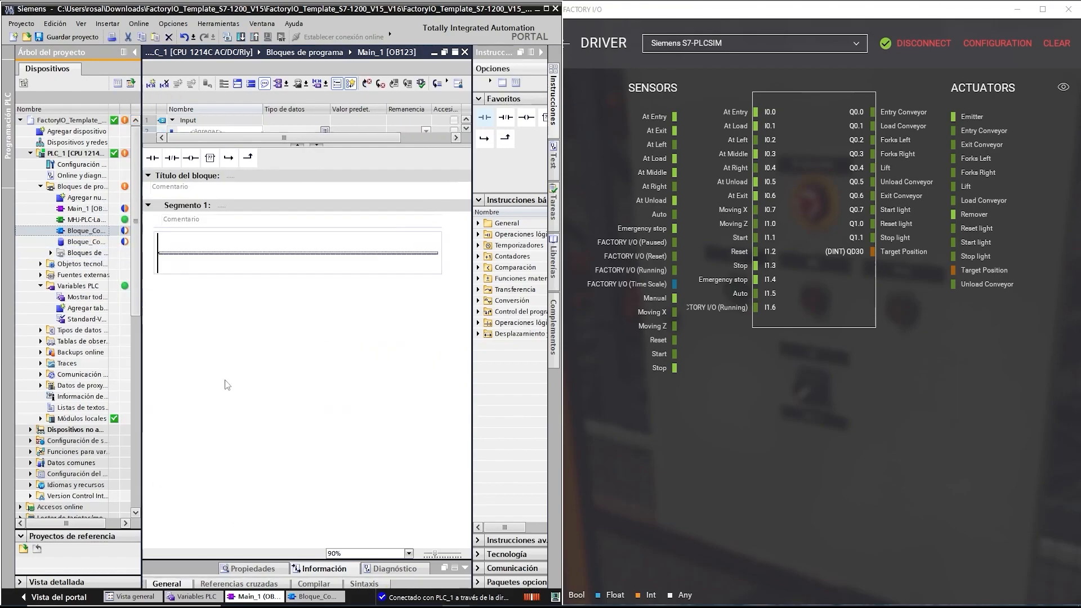
{"action": "left_click_drag", "start_coordinate": [297, 145], "coordinate": [285, 227]}
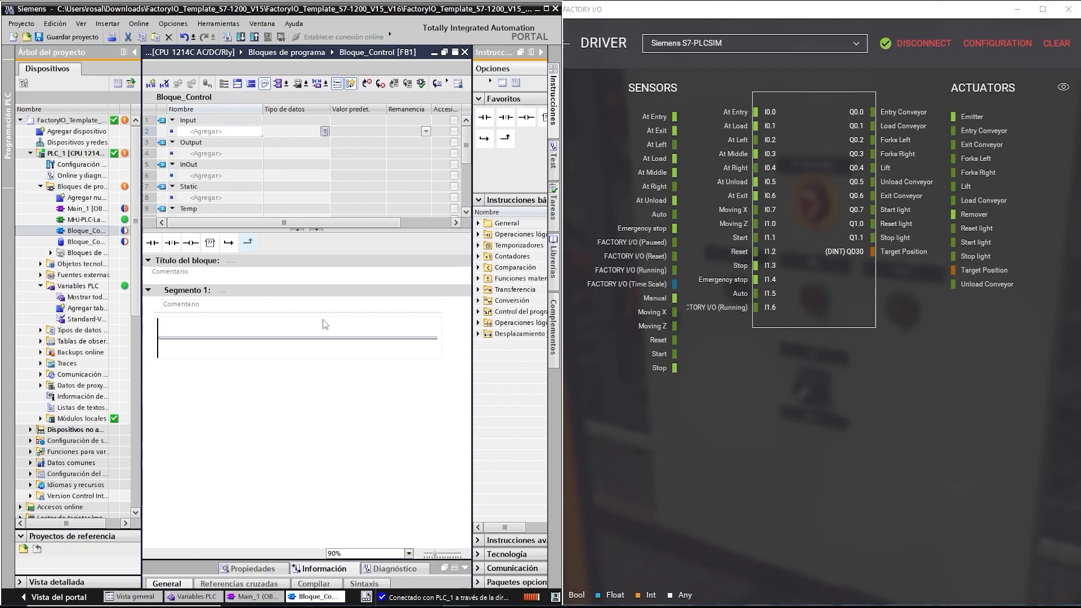
{"action": "left_click_drag", "start_coordinate": [332, 232], "coordinate": [331, 169]}
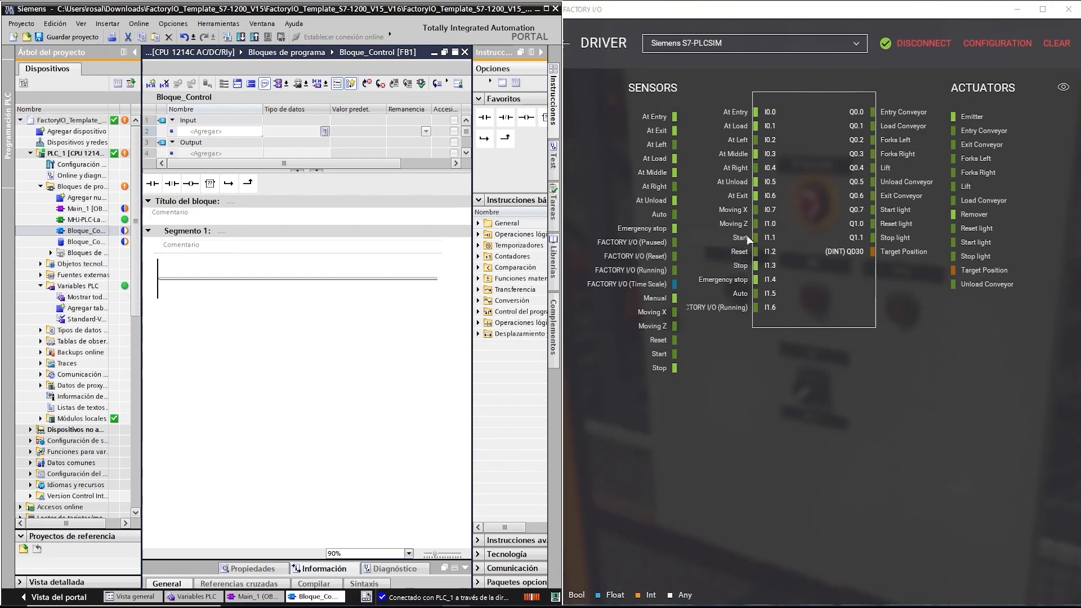
Show all PLC tags of PLC_1 and add a Bool tag named start.
{"action": "double_click", "coordinate": [85, 297]}
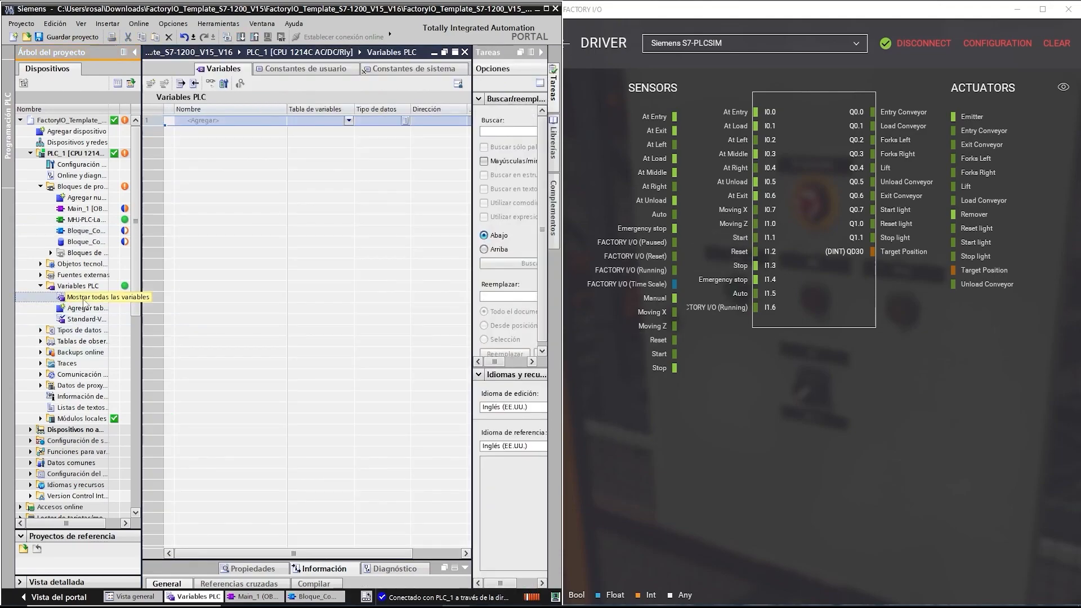
{"action": "left_click", "coordinate": [217, 121]}
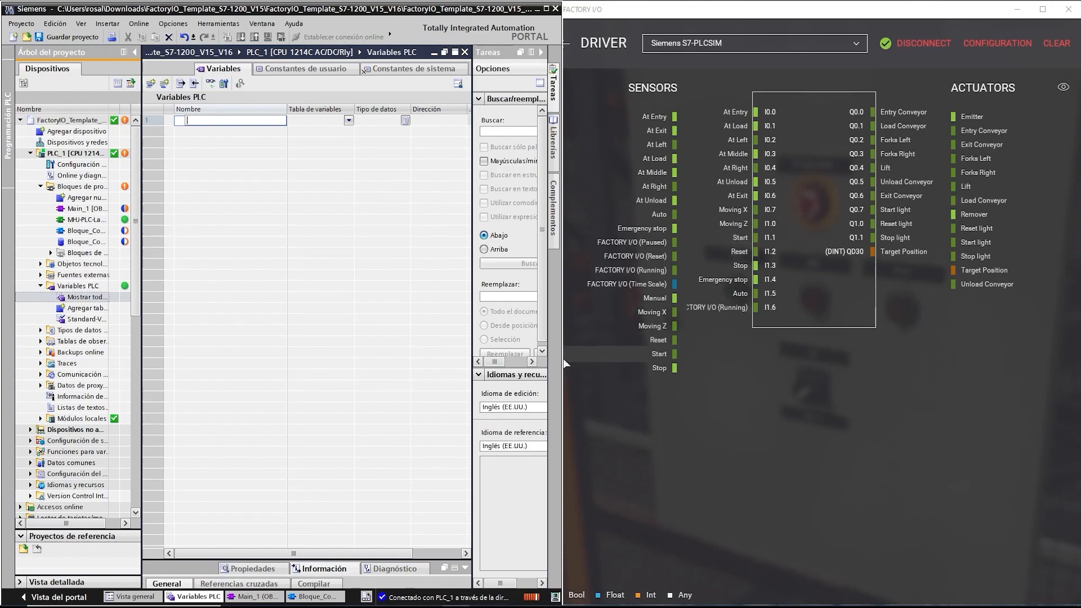
{"action": "left_click_drag", "start_coordinate": [560, 361], "coordinate": [516, 374]}
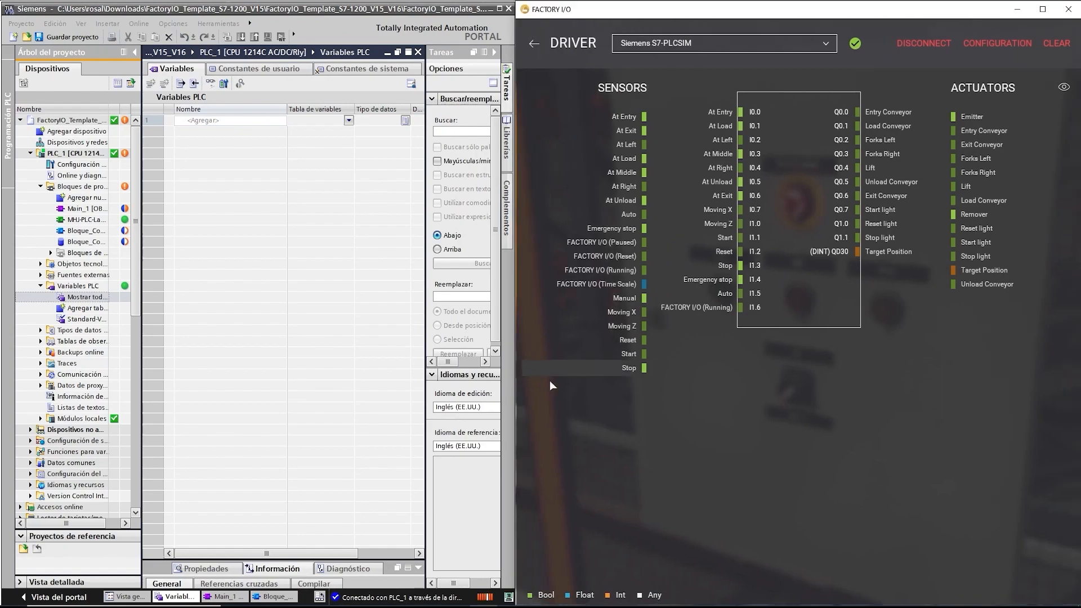
{"action": "left_click", "coordinate": [260, 120]}
{"action": "type", "text": "start"}
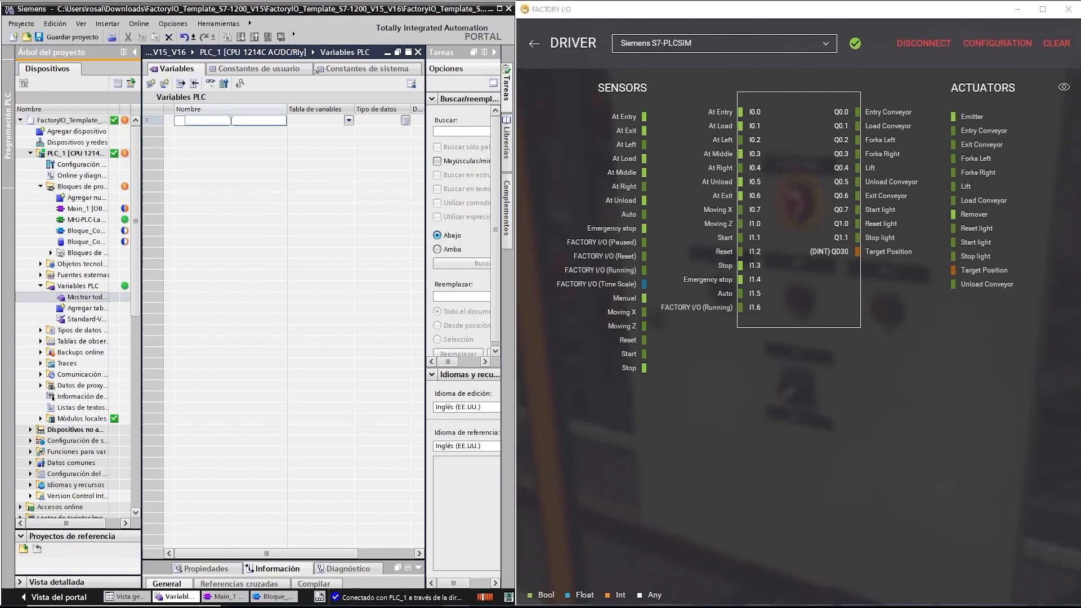
{"action": "key", "text": "Return"}
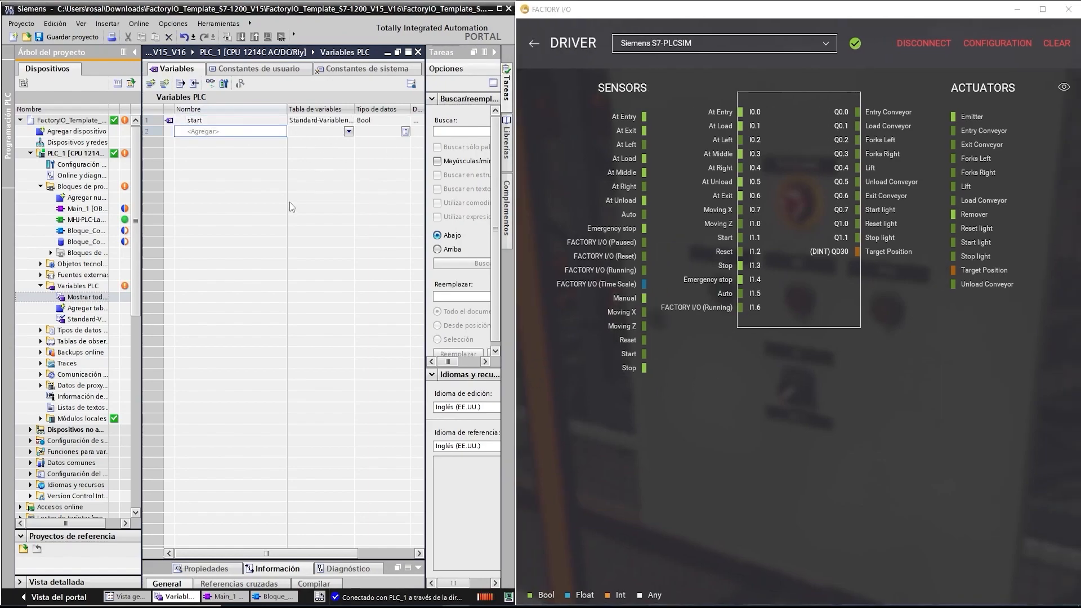
Widen the TIA Portal window and set the start tag's address to %I1.1.
{"action": "left_click_drag", "start_coordinate": [515, 220], "coordinate": [552, 232]}
{"action": "left_click", "coordinate": [434, 122]}
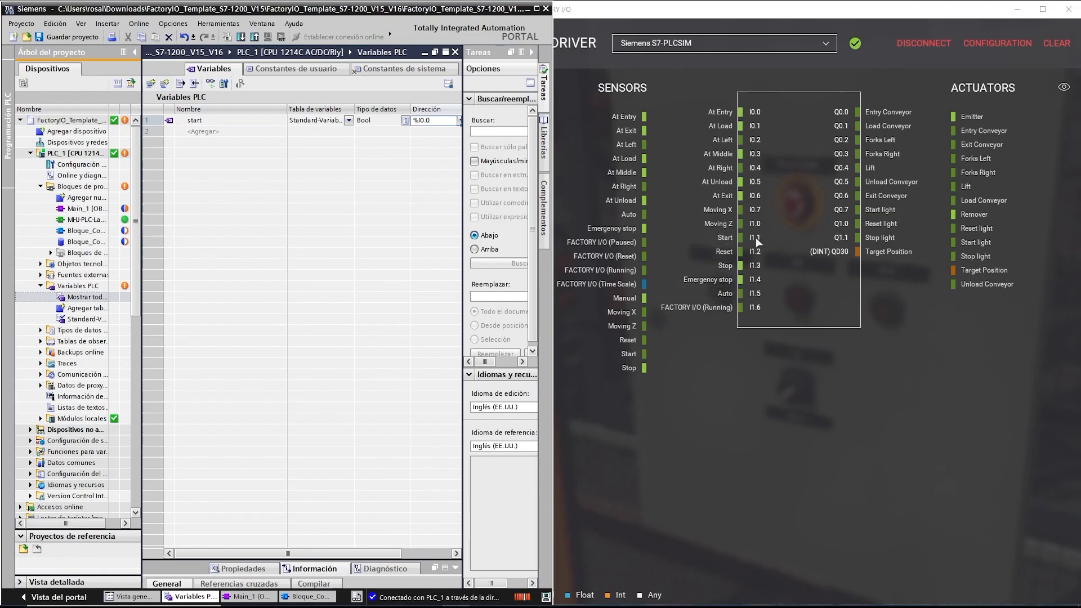
{"action": "double_click", "coordinate": [437, 123]}
{"action": "key", "text": "BackSpace"}
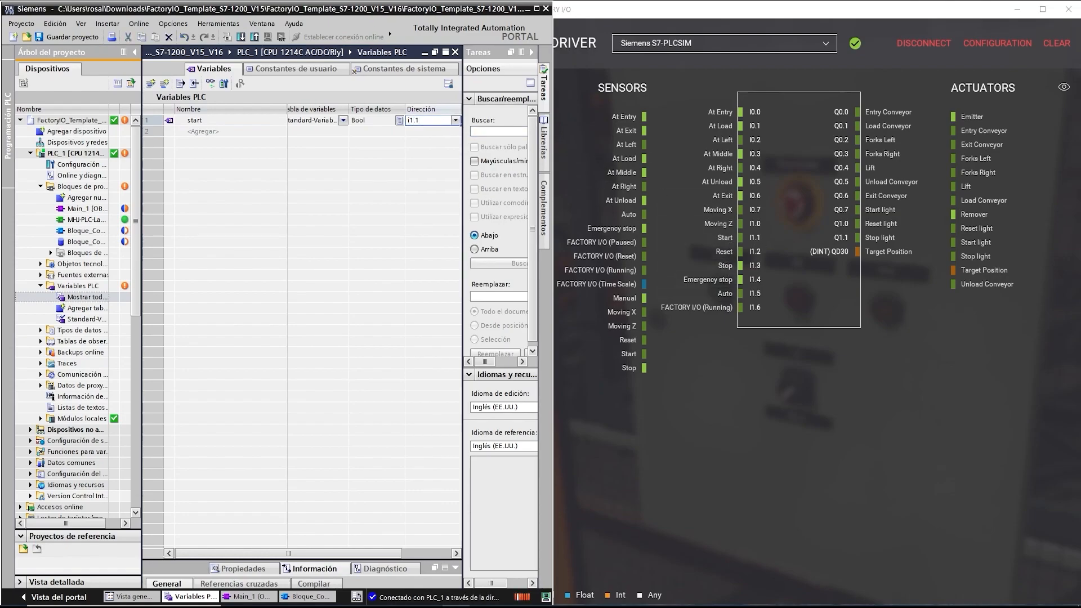
{"action": "key", "text": "Return"}
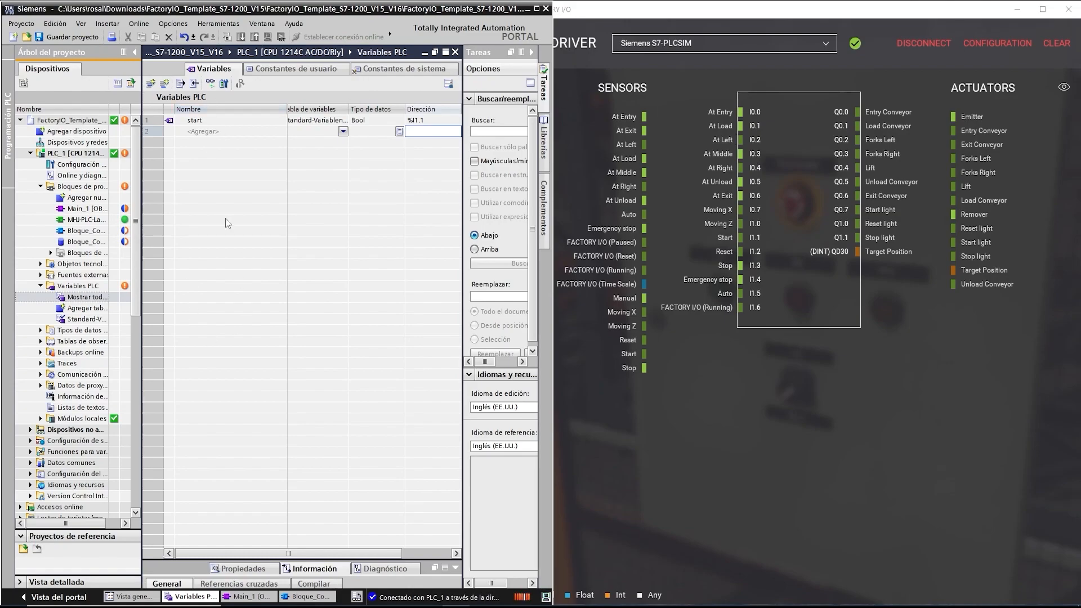
Add a Bool PLC tag named start light with the address %Q0.7.
{"action": "left_click", "coordinate": [217, 132]}
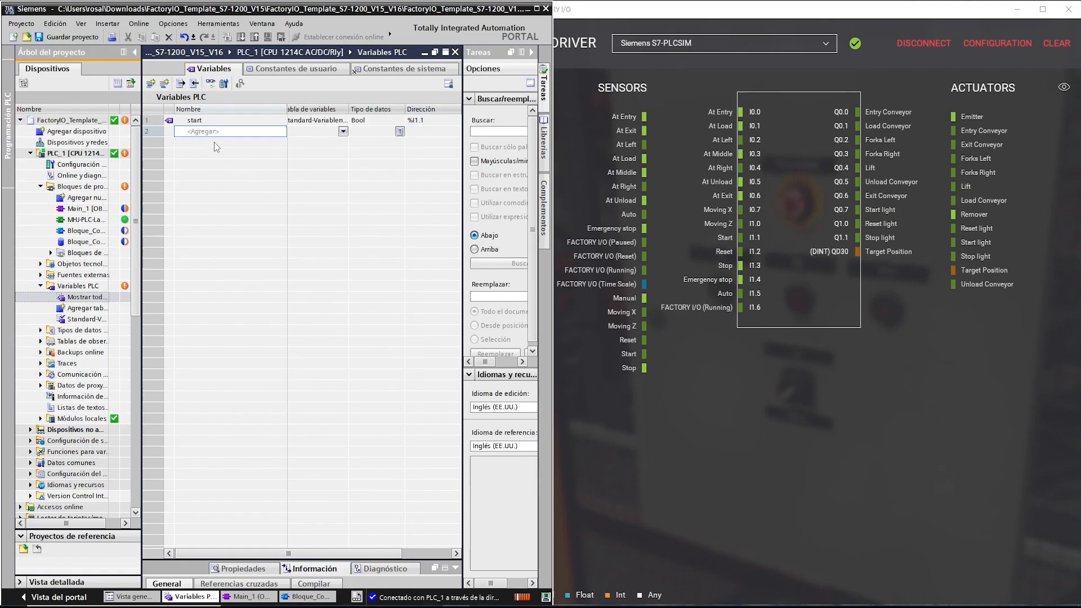
{"action": "left_click", "coordinate": [188, 124]}
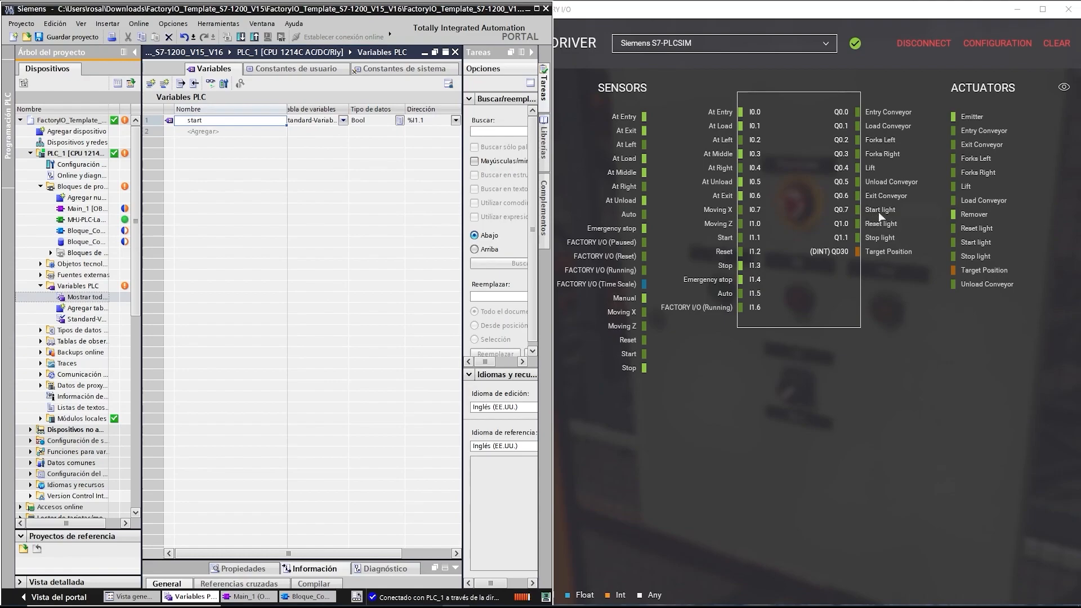
{"action": "left_click", "coordinate": [235, 134]}
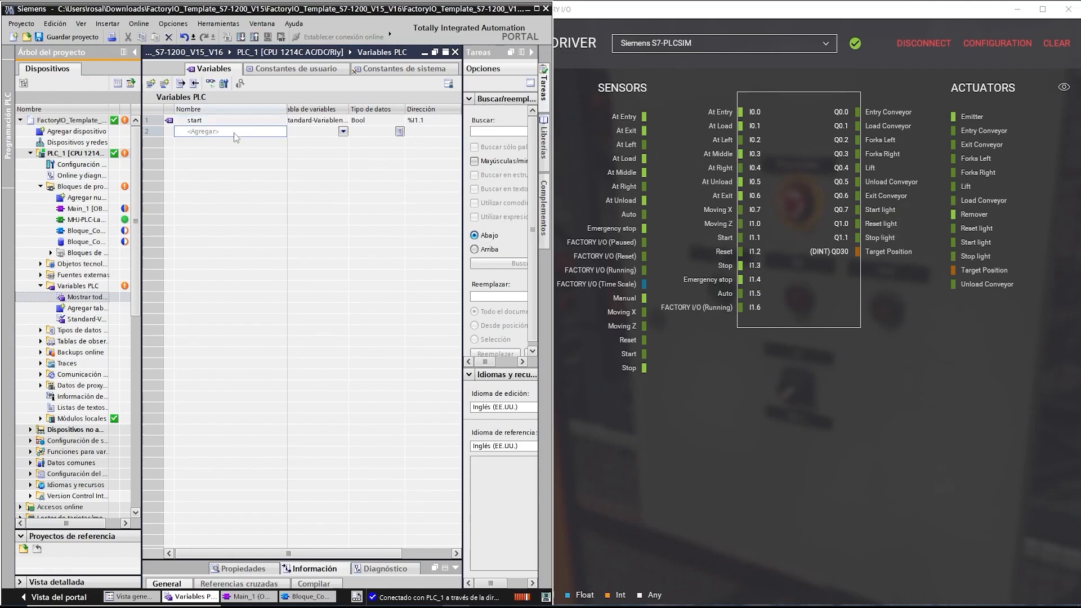
{"action": "type", "text": "start light"}
{"action": "left_click", "coordinate": [406, 130]}
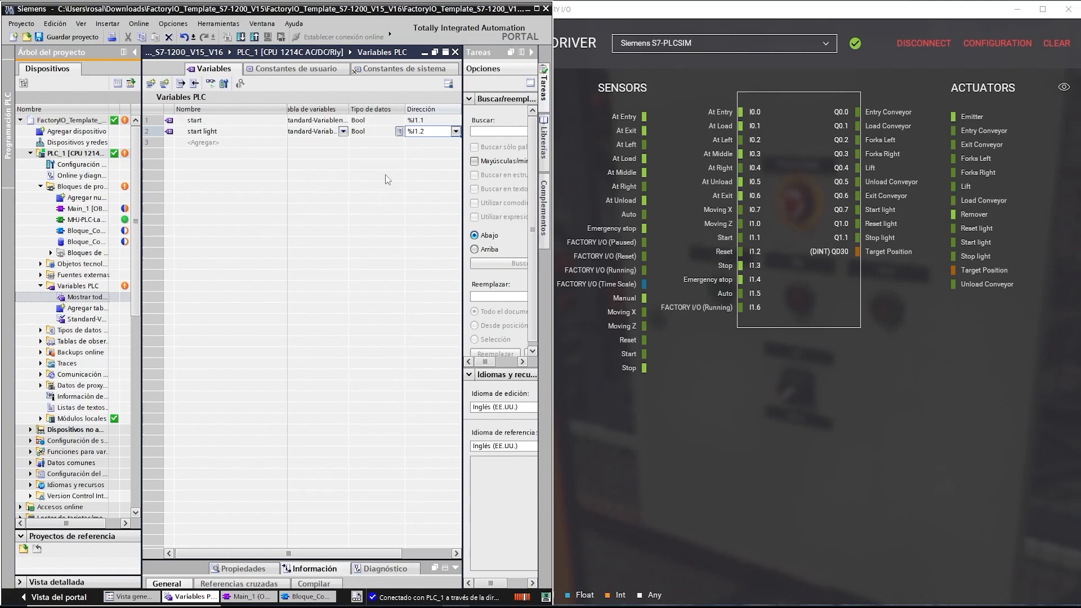
{"action": "type", "text": "q0.7"}
{"action": "key", "text": "Return"}
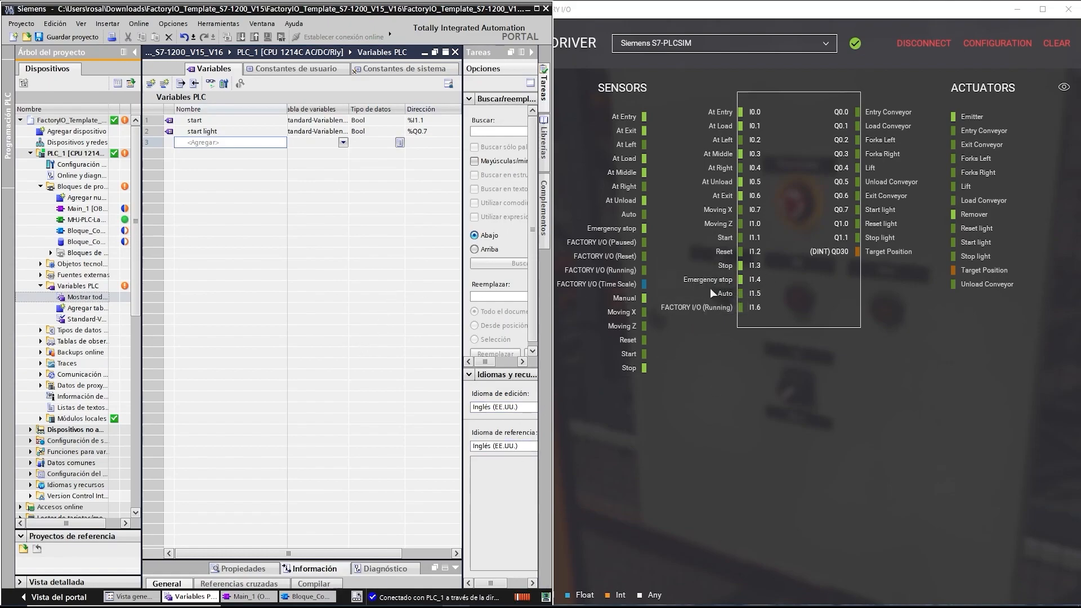
Add a Bool PLC tag named emergency stop with the address %I1.4.
{"action": "left_click", "coordinate": [212, 144]}
{"action": "type", "text": "em"}
{"action": "key", "text": "Return"}
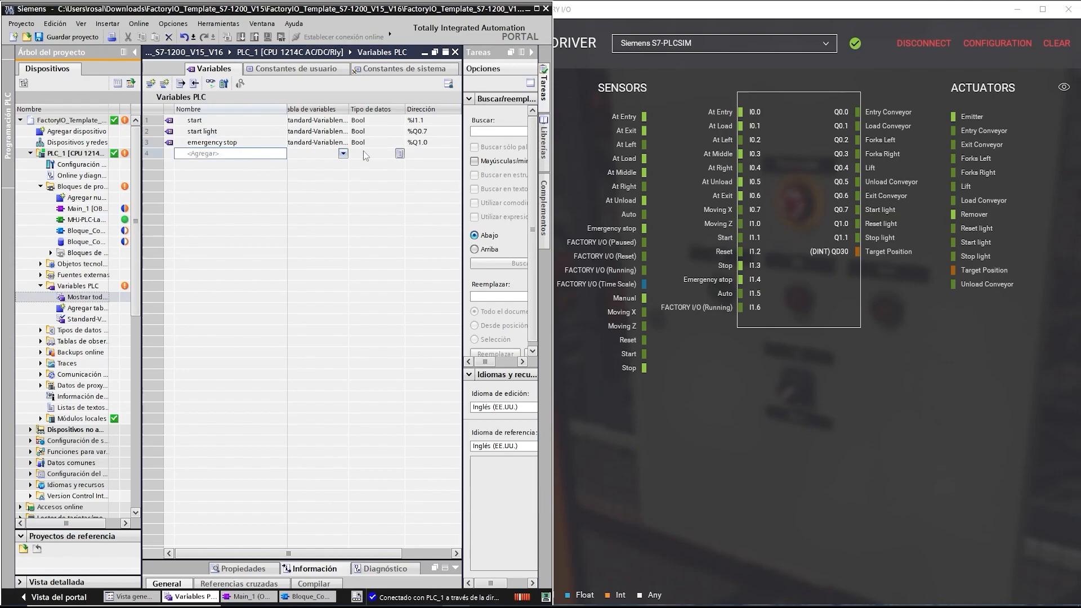
{"action": "left_click", "coordinate": [416, 145]}
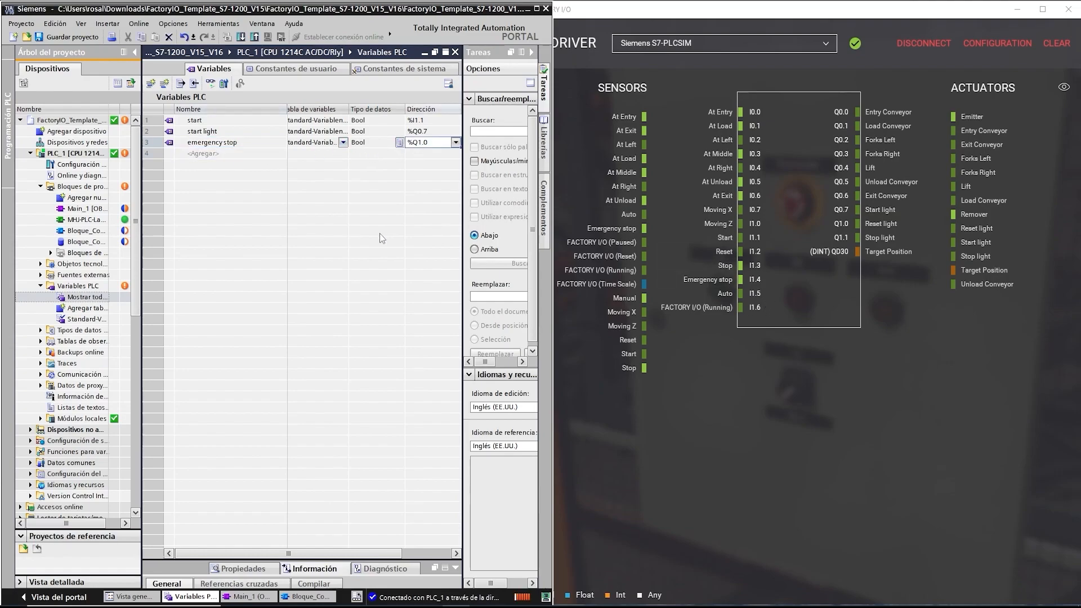
{"action": "type", "text": "i1.4"}
{"action": "key", "text": "Return"}
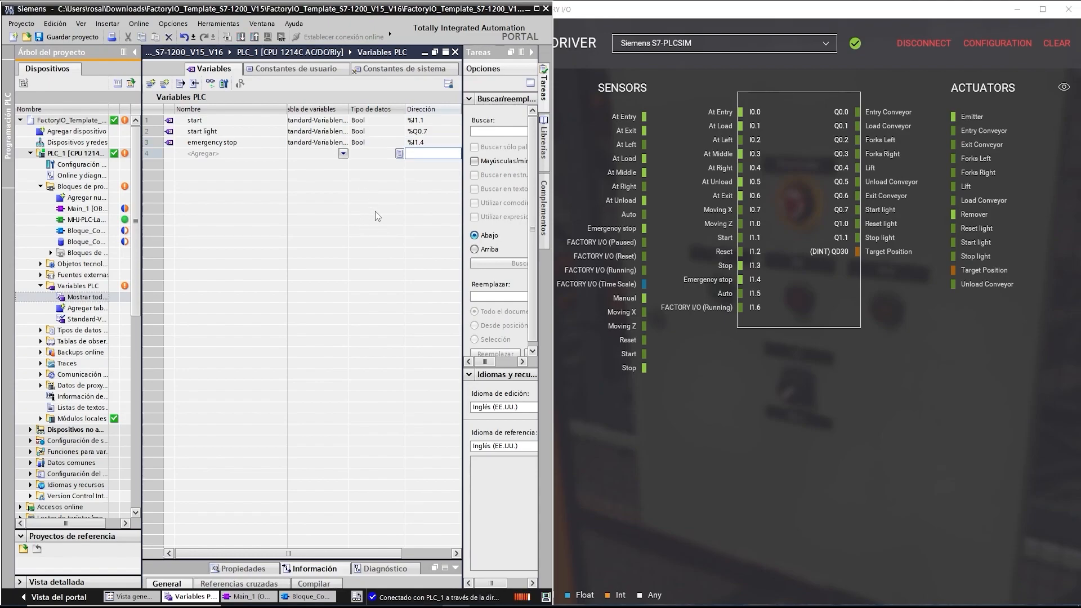
{"action": "left_click", "coordinate": [211, 157]}
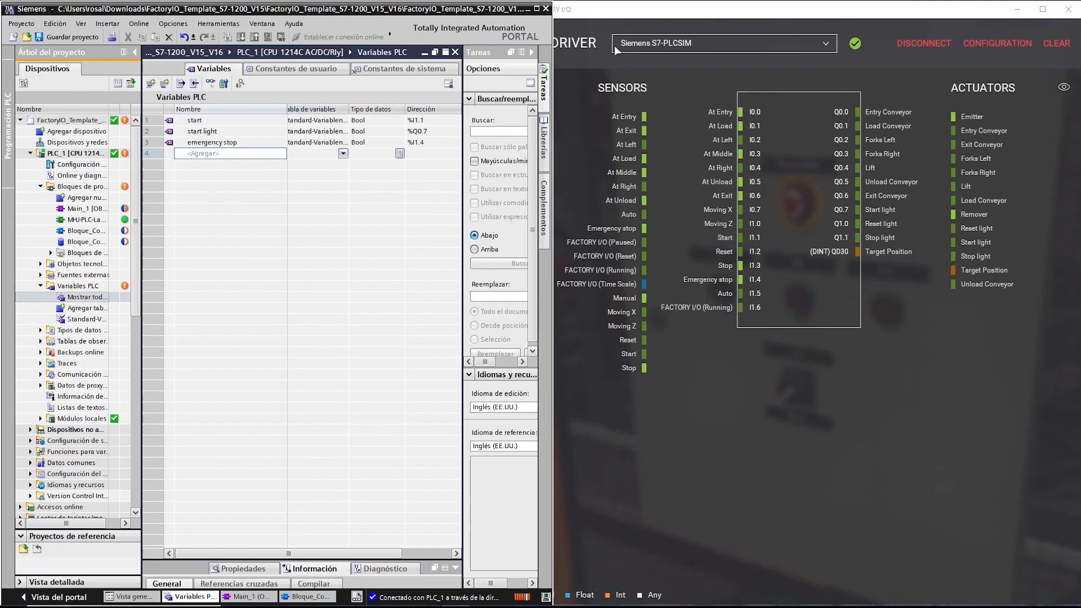
{"action": "left_click", "coordinate": [605, 17]}
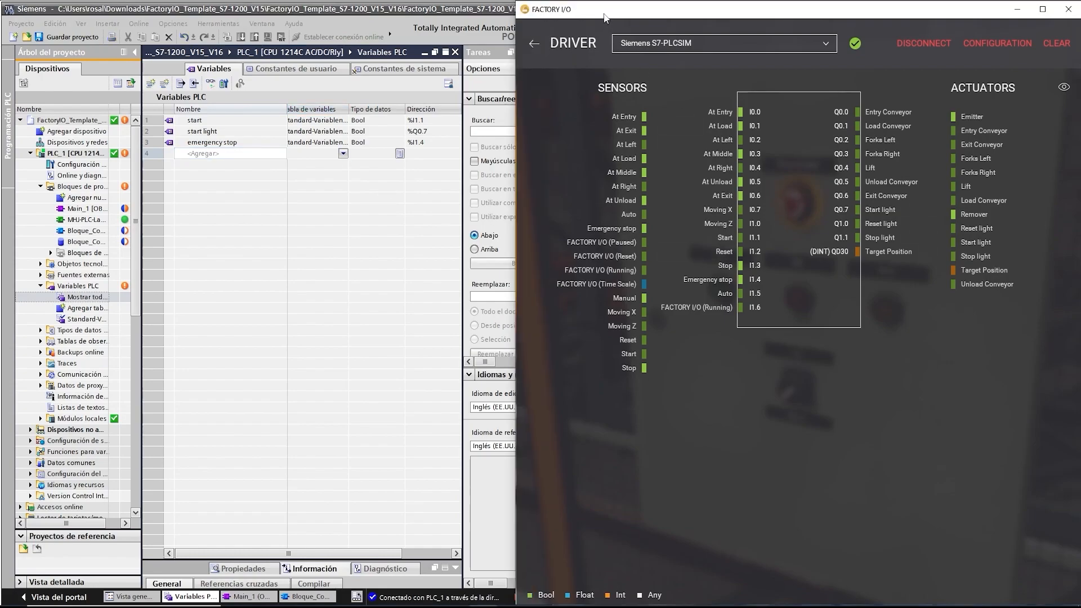
{"action": "left_click", "coordinate": [266, 237]}
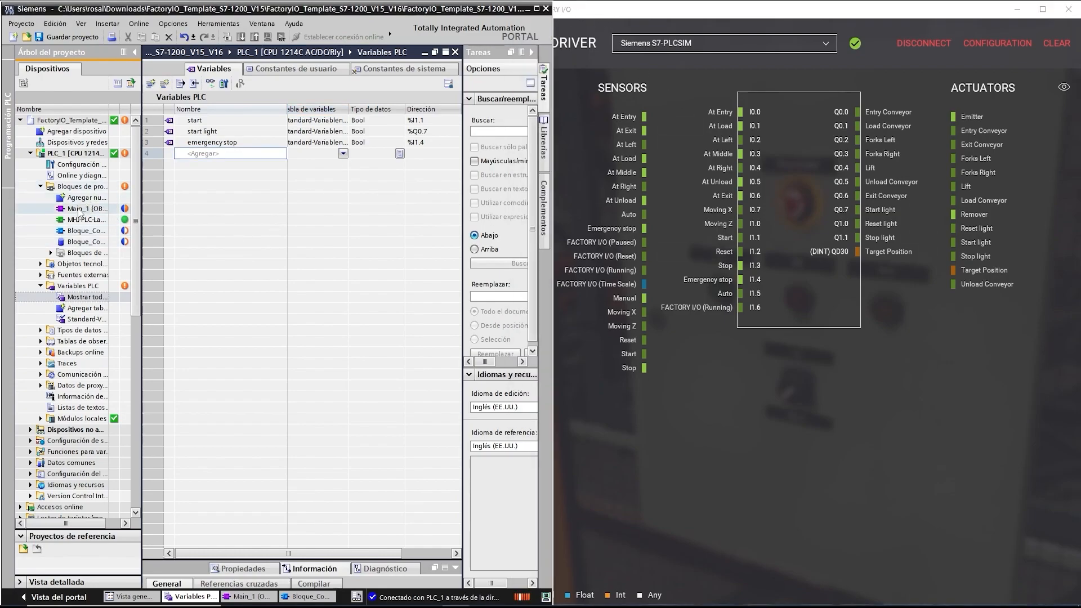
Open the Bloque_Control block, disconnect from the online PLC and insert a normally open contact in Segment 1.
{"action": "left_click", "coordinate": [74, 233]}
{"action": "double_click", "coordinate": [74, 233]}
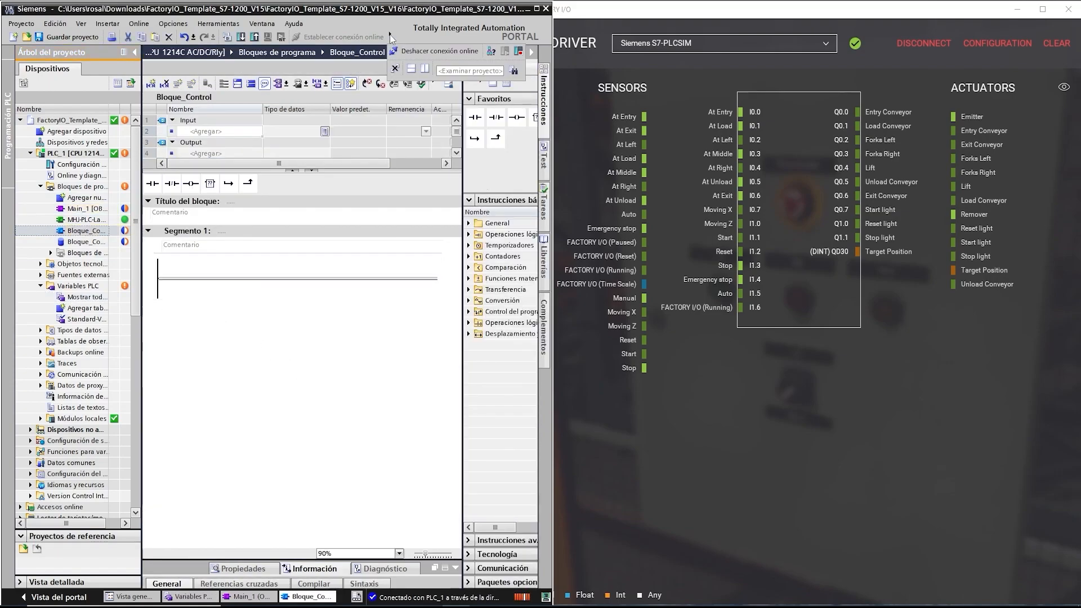
{"action": "left_click", "coordinate": [190, 285]}
{"action": "left_click", "coordinate": [152, 185]}
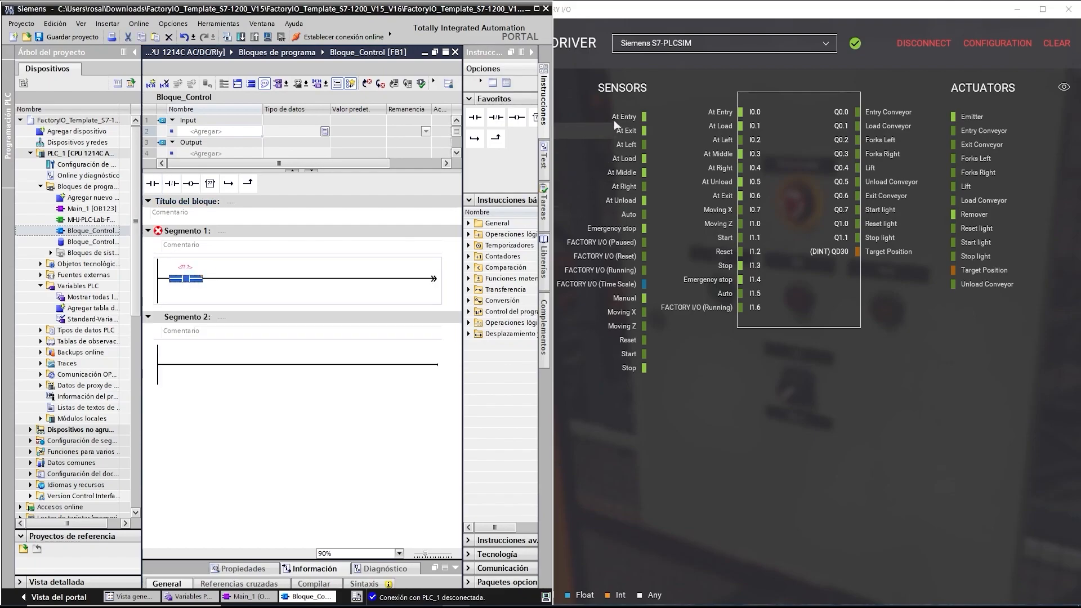
Return Factory I/O from its driver view to the scene, and assign the start tag to the contact in TIA Portal's Segment 1.
{"action": "left_click", "coordinate": [599, 23]}
{"action": "left_click", "coordinate": [533, 45]}
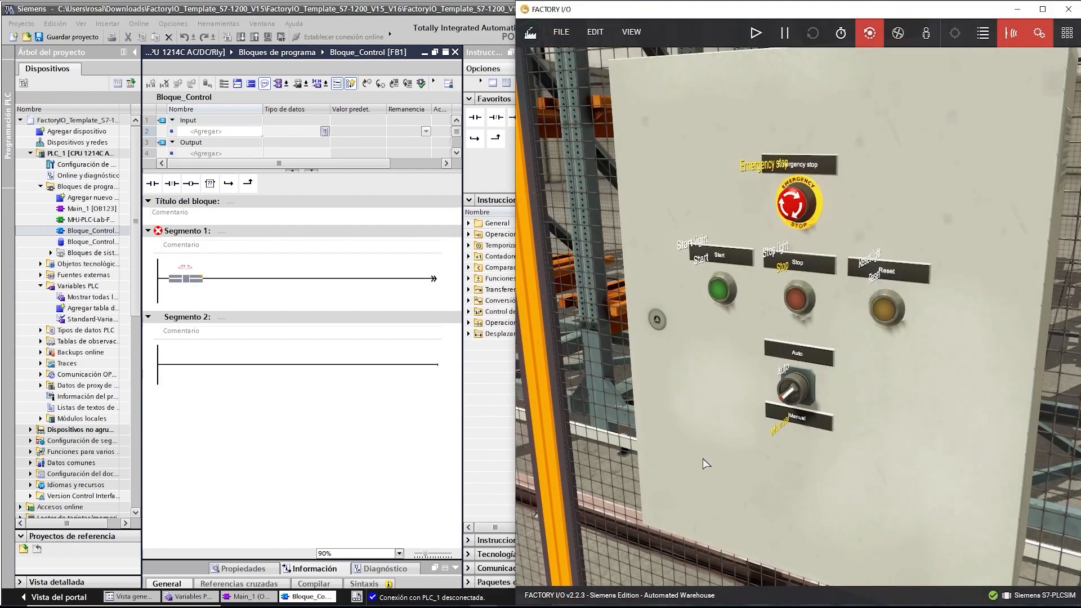
{"action": "left_click", "coordinate": [209, 391]}
{"action": "left_click", "coordinate": [191, 271]}
{"action": "type", "text": "start"}
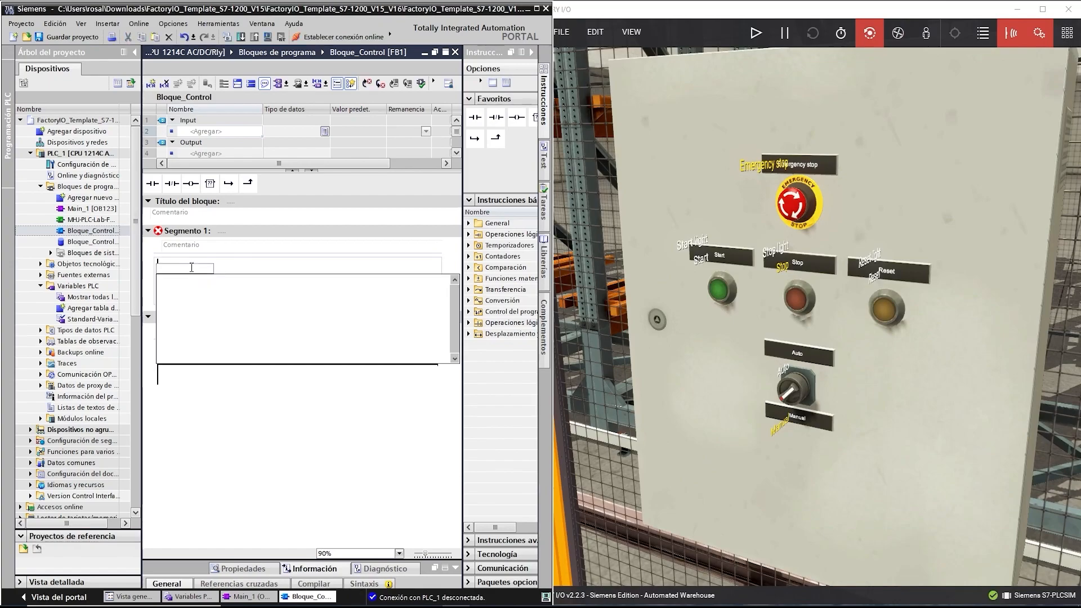
{"action": "left_click", "coordinate": [197, 282]}
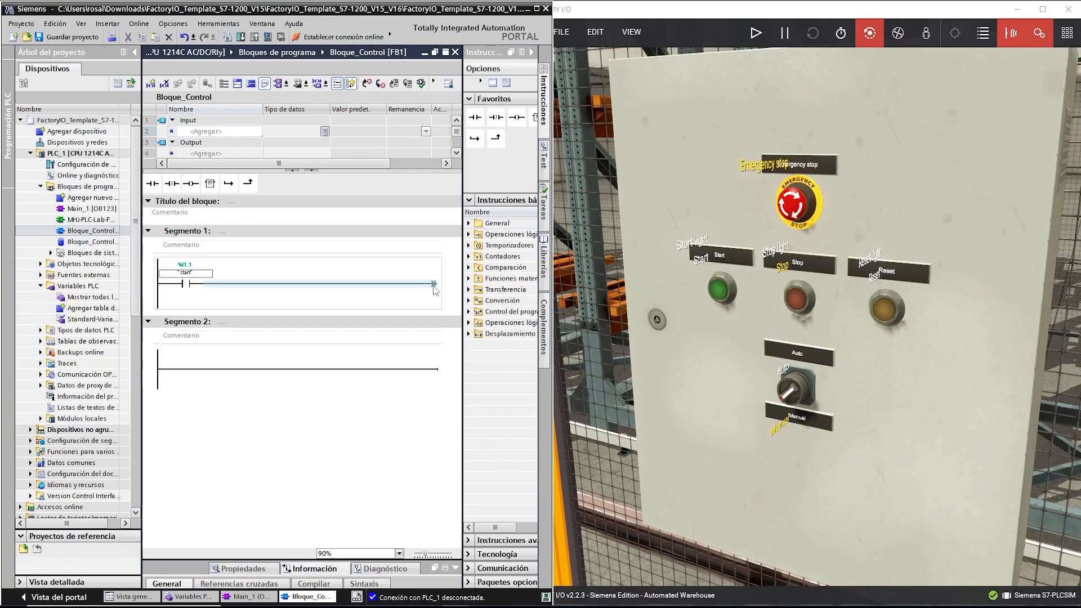
Enlarge the TIA Portal window and add an output coil at the end of the start rung in Segment 1.
{"action": "left_click_drag", "start_coordinate": [552, 369], "coordinate": [636, 369]}
{"action": "left_click", "coordinate": [704, 442]}
{"action": "left_click_drag", "start_coordinate": [512, 337], "coordinate": [632, 336]}
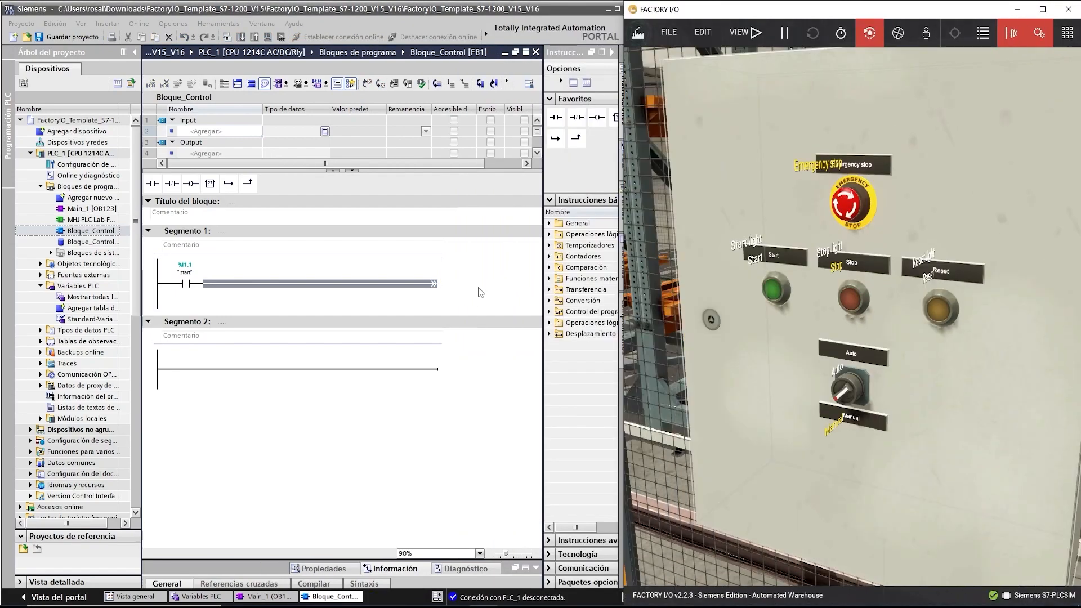
{"action": "left_click", "coordinate": [431, 287]}
{"action": "left_click", "coordinate": [191, 183]}
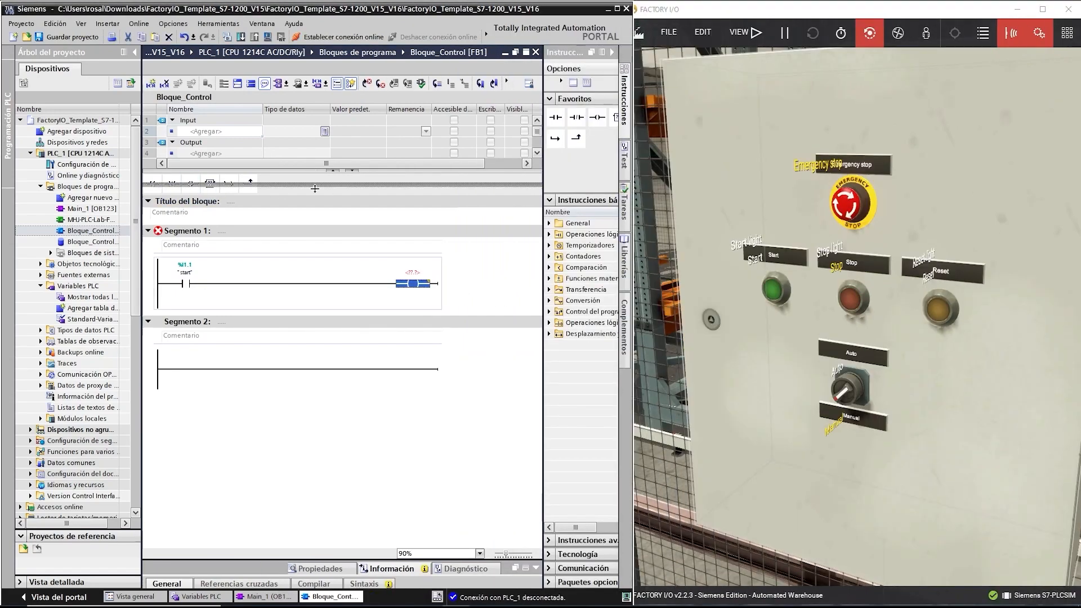
Declare a static Bool variable named iniciaproceso in Bloque_Control and assign it to the Segment 1 coil.
{"action": "left_click_drag", "start_coordinate": [192, 170], "coordinate": [192, 238]}
{"action": "left_click", "coordinate": [200, 204]}
{"action": "type", "text": "iniciaproceso"}
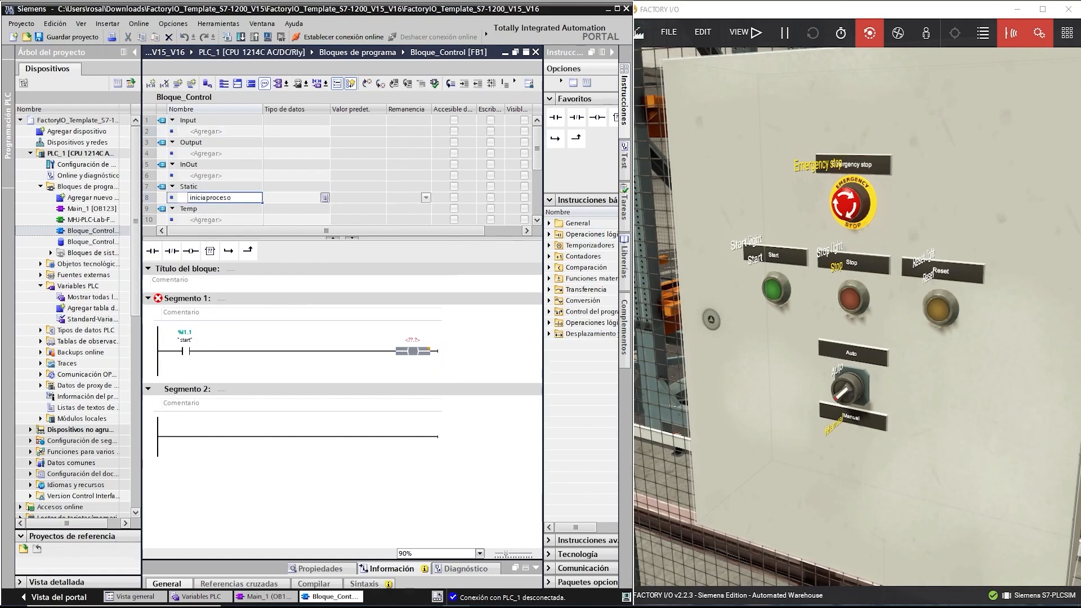
{"action": "key", "text": "Return"}
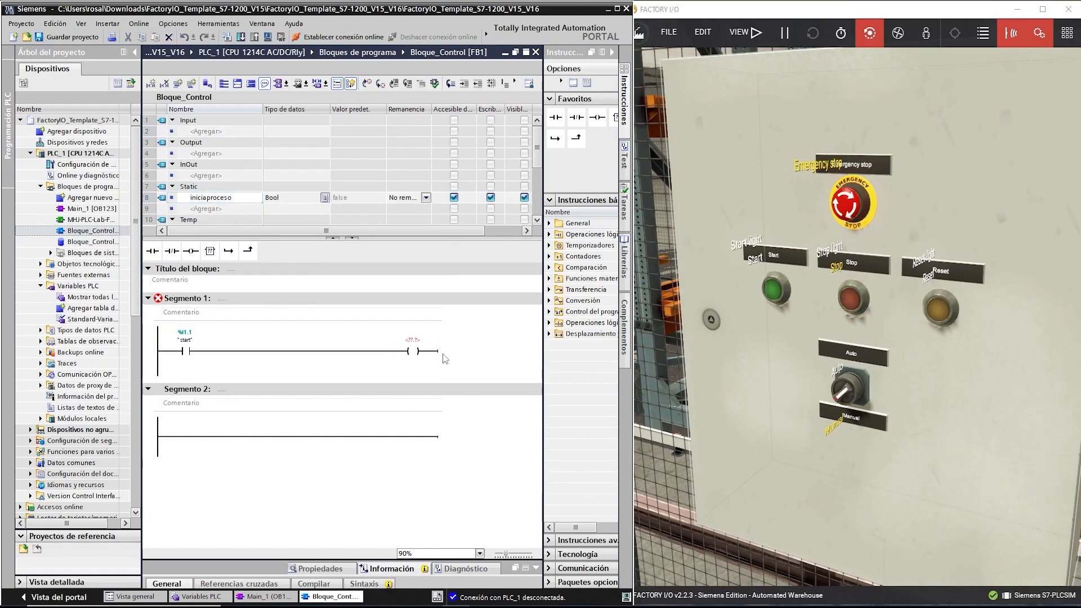
{"action": "left_click", "coordinate": [419, 349]}
{"action": "type", "text": "inicia"}
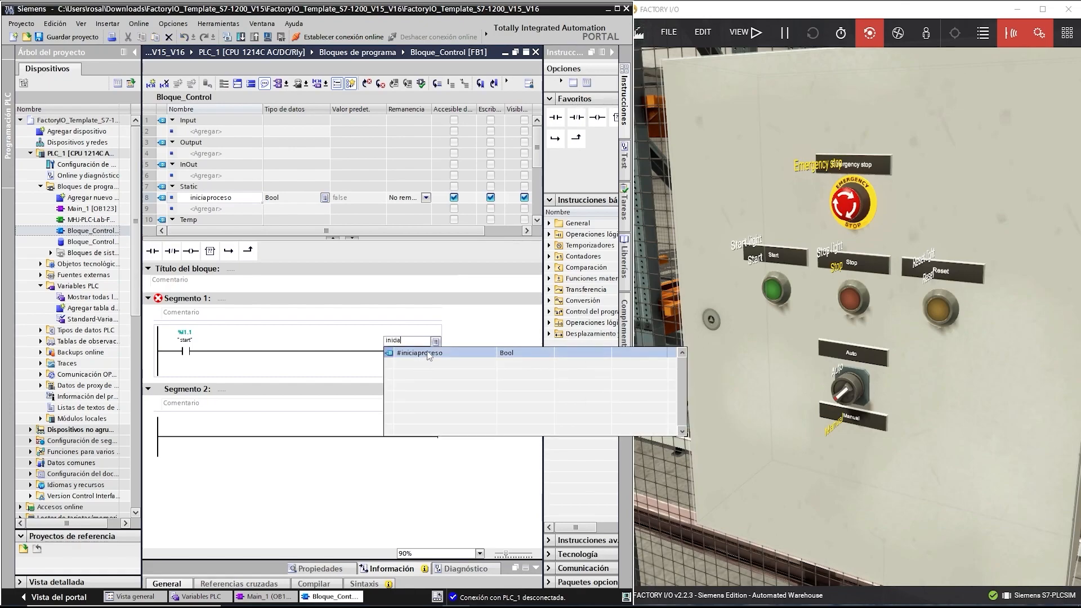
{"action": "left_click", "coordinate": [429, 354]}
Add a self-holding branch in parallel with the start contact, using a normally open contact assigned to #iniciaproceso.
{"action": "left_click", "coordinate": [158, 356]}
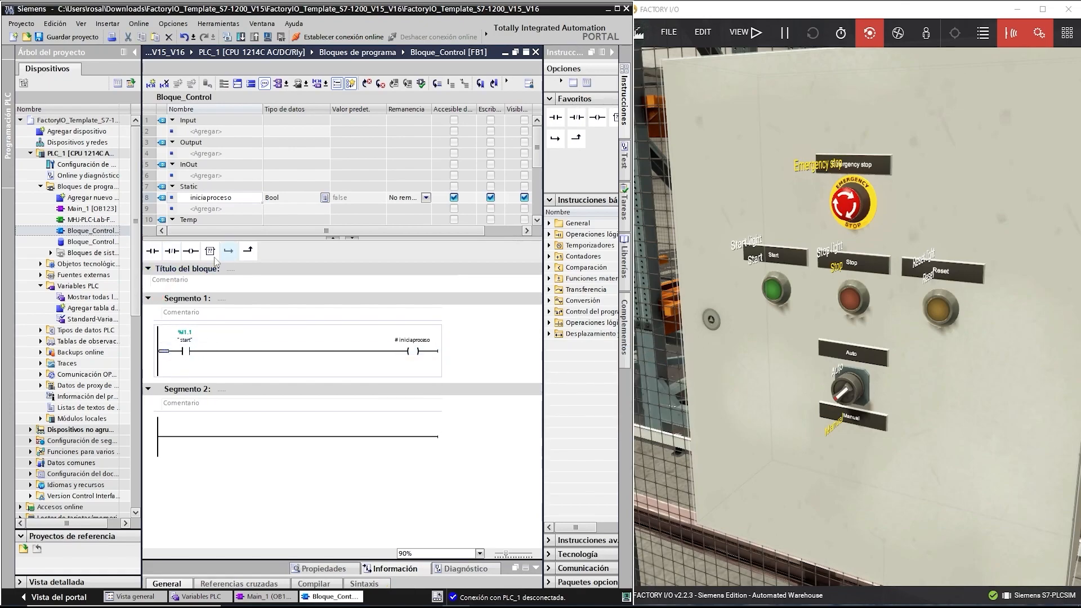
{"action": "left_click", "coordinate": [228, 251]}
{"action": "left_click", "coordinate": [153, 252]}
{"action": "left_click", "coordinate": [248, 251]}
{"action": "left_click", "coordinate": [410, 343]}
{"action": "left_click", "coordinate": [187, 372]}
{"action": "type", "text": "#iniciaproceso"}
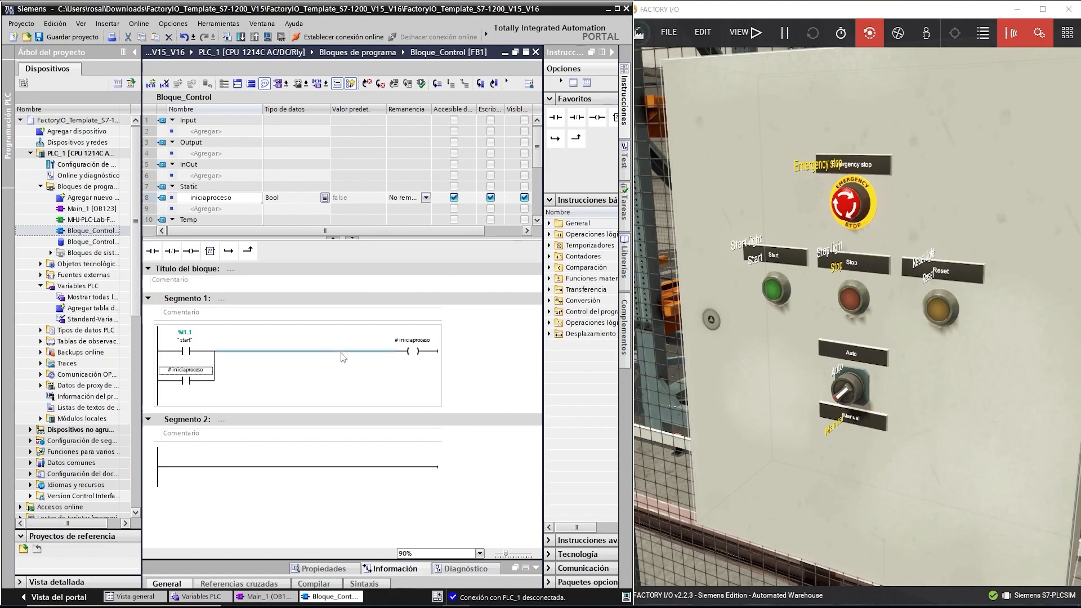
Add a separate branch below in Segment 1 with a normally closed contact assigned to the emergency stop tag.
{"action": "left_click", "coordinate": [186, 383]}
{"action": "left_click", "coordinate": [229, 251]}
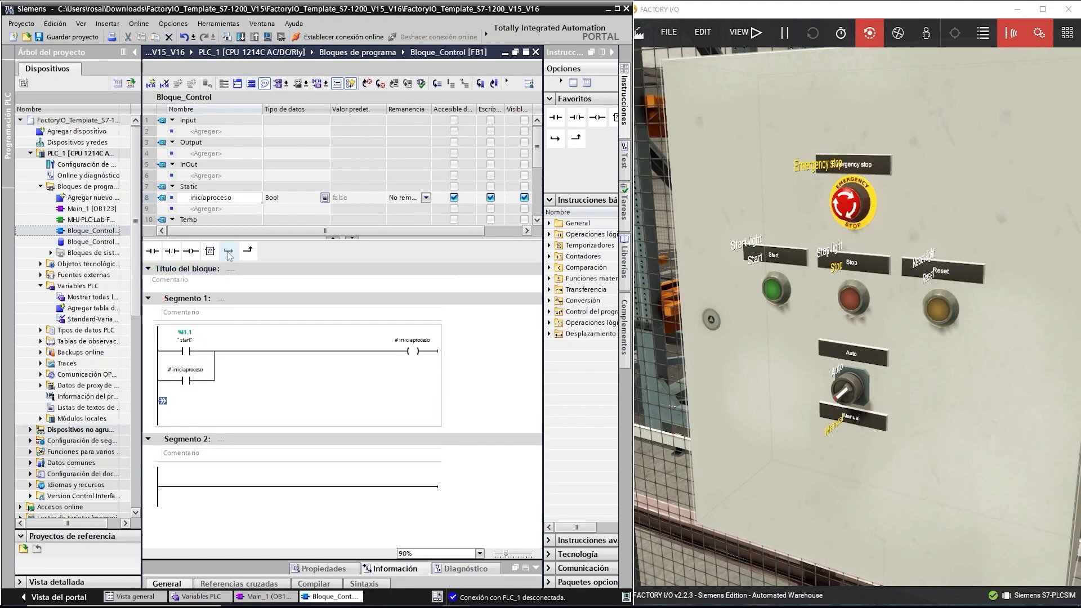
{"action": "left_click", "coordinate": [153, 251]}
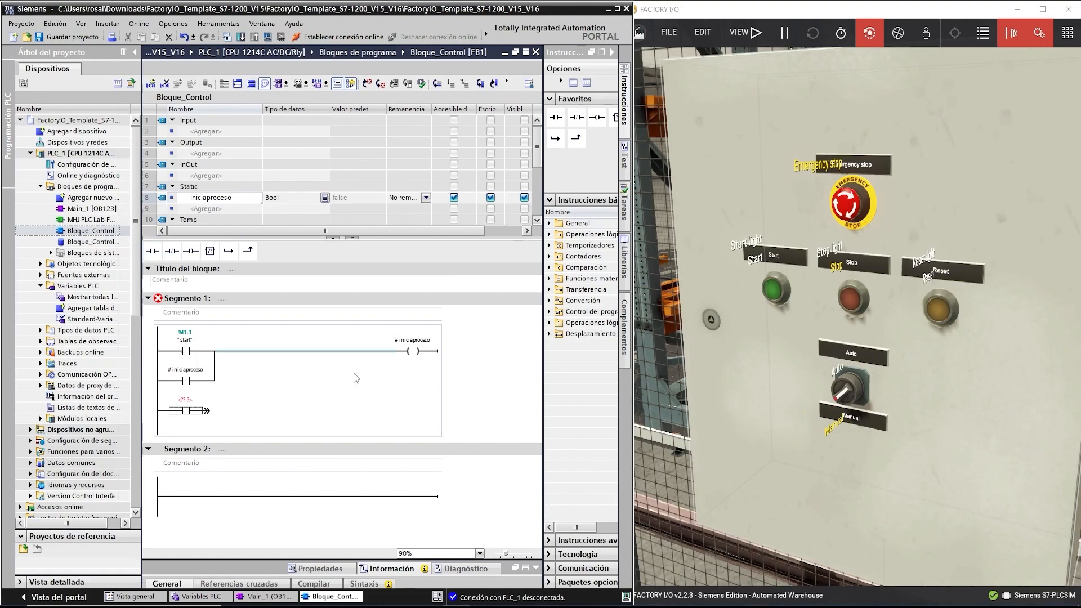
{"action": "left_click", "coordinate": [198, 412]}
{"action": "left_click", "coordinate": [178, 428]}
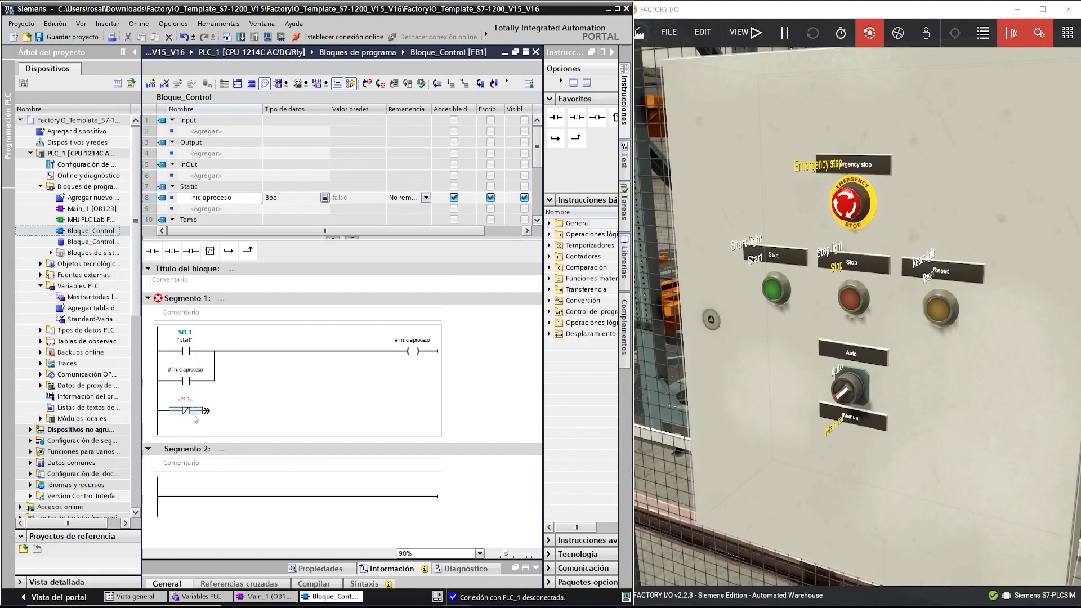
{"action": "left_click", "coordinate": [193, 403]}
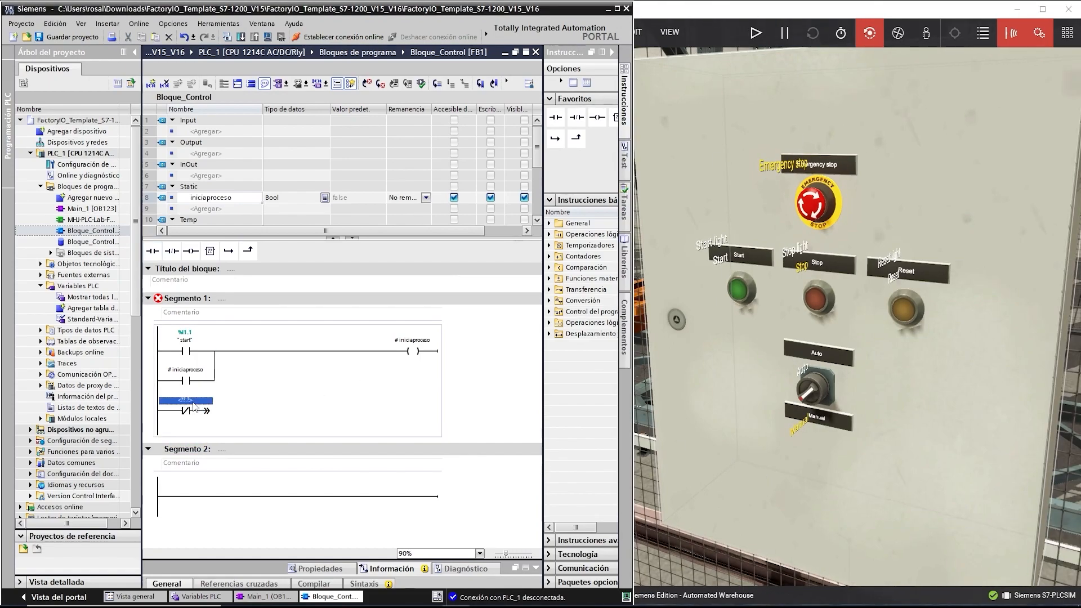
{"action": "type", "text": "emge"}
{"action": "left_click", "coordinate": [210, 417]}
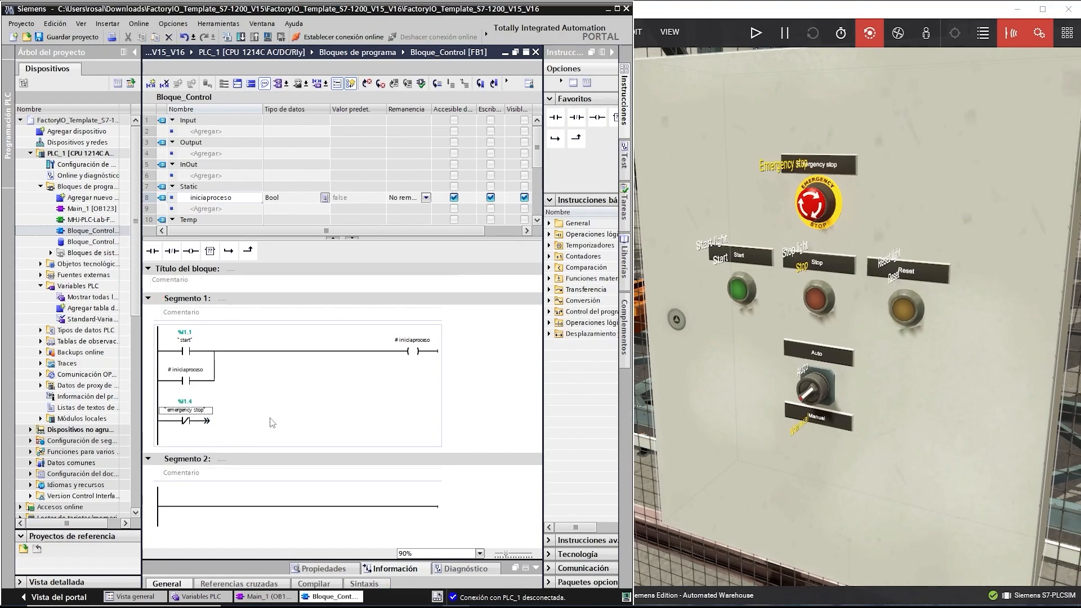
End the emergency stop branch with a coil assigned to a new static Bool variable named detenertodo.
{"action": "left_click", "coordinate": [191, 250]}
{"action": "type", "text": "d1"}
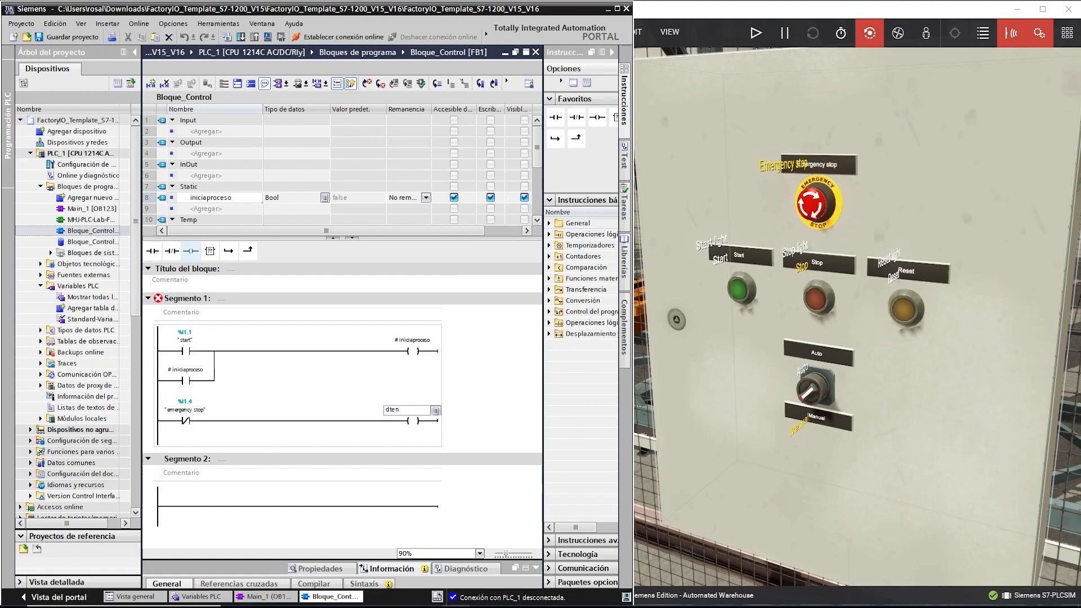
{"action": "key", "text": "BackSpace"}
{"action": "key", "text": "BackSpace"}
{"action": "key", "text": "BackSpace"}
{"action": "left_click", "coordinate": [218, 209]}
{"action": "type", "text": "detenertodo"}
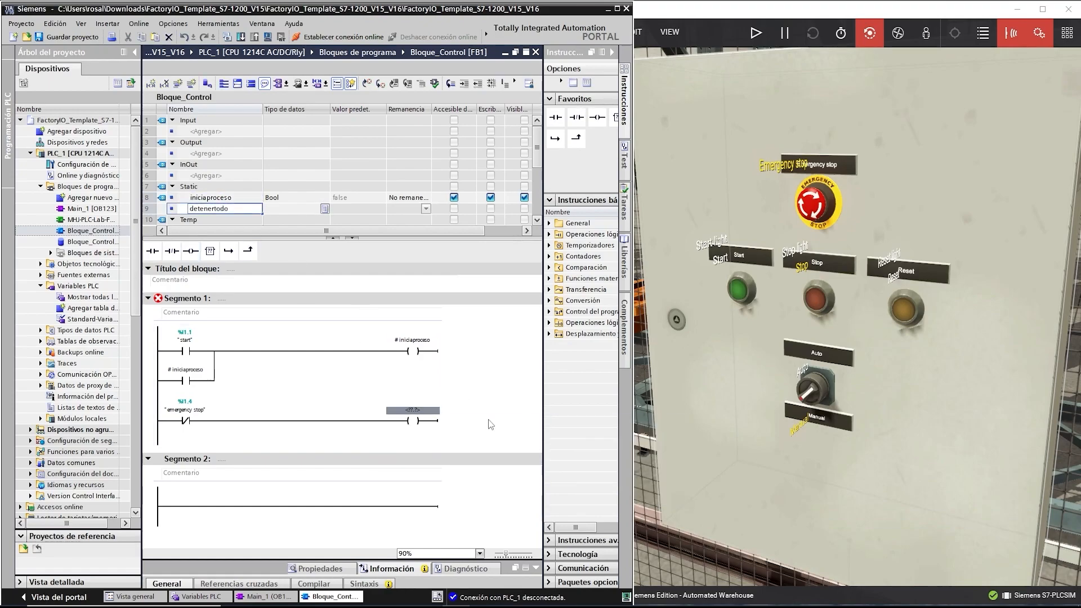
{"action": "double_click", "coordinate": [413, 410]}
{"action": "type", "text": "detenerto"}
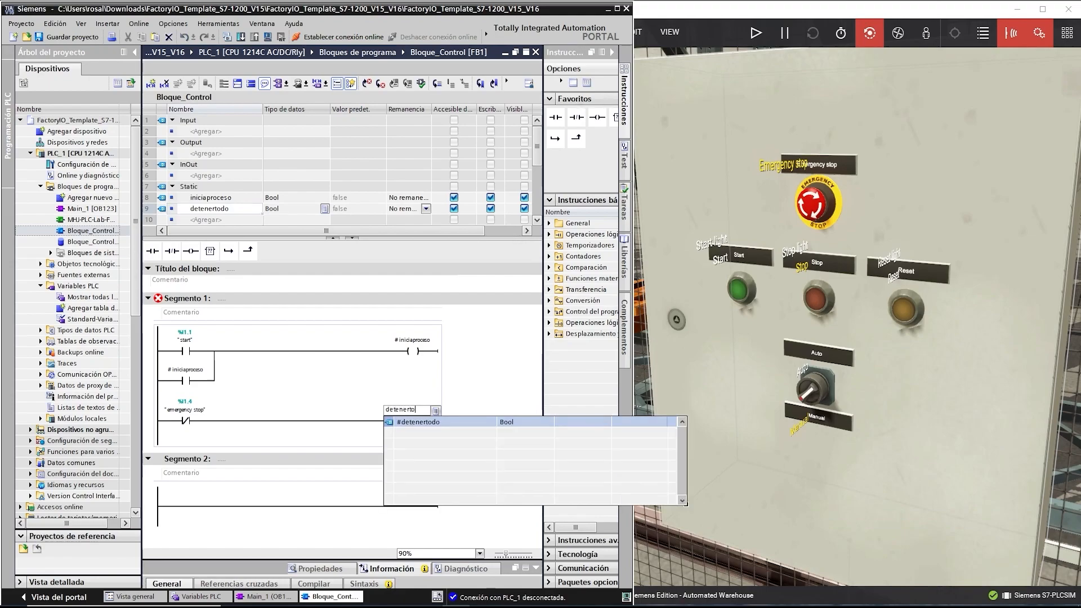
{"action": "key", "text": "Return"}
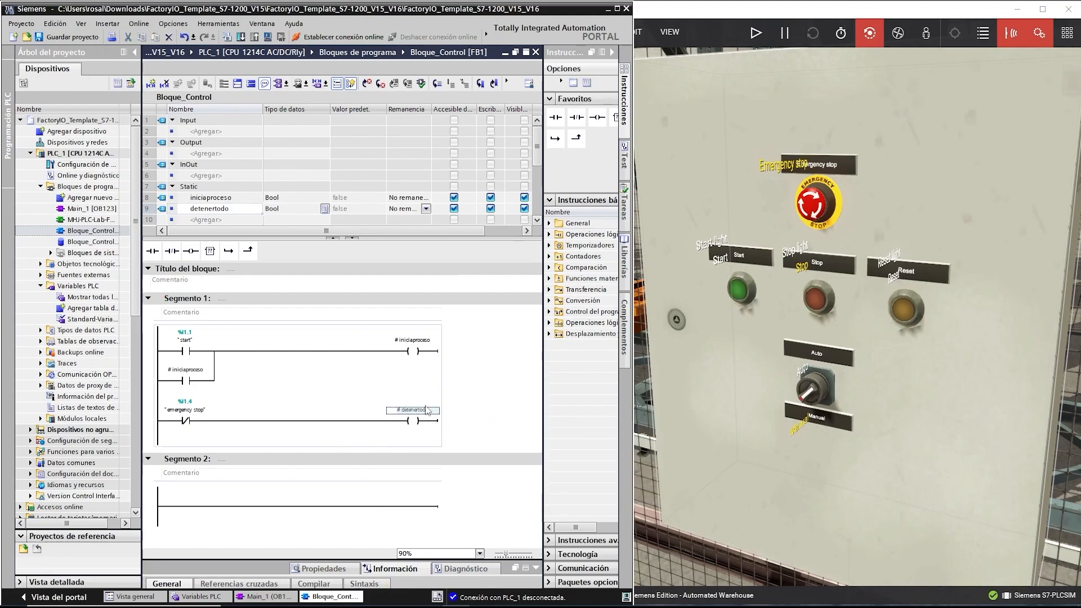
Insert a normally closed contact assigned to #detenertodo in series after the start and self-holding contacts in Segment 1.
{"action": "left_click", "coordinate": [292, 351]}
{"action": "left_click", "coordinate": [172, 251]}
{"action": "left_click_drag", "start_coordinate": [403, 409], "coordinate": [247, 345]}
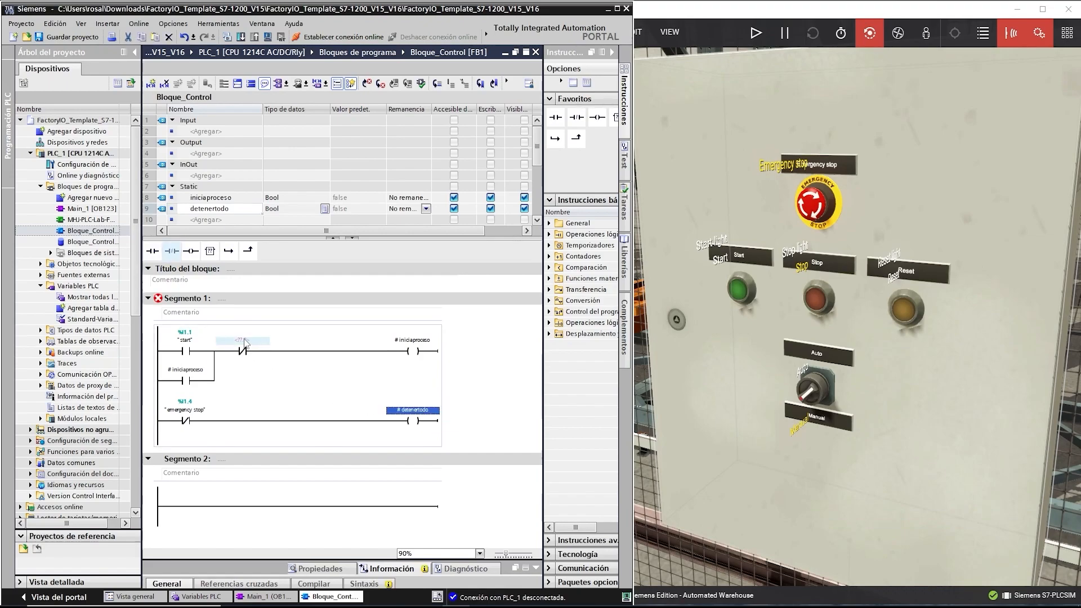
Open a branch after the #detenertodo contact and end it with a coil assigned to the start light tag.
{"action": "left_click", "coordinate": [281, 351]}
{"action": "left_click", "coordinate": [227, 252]}
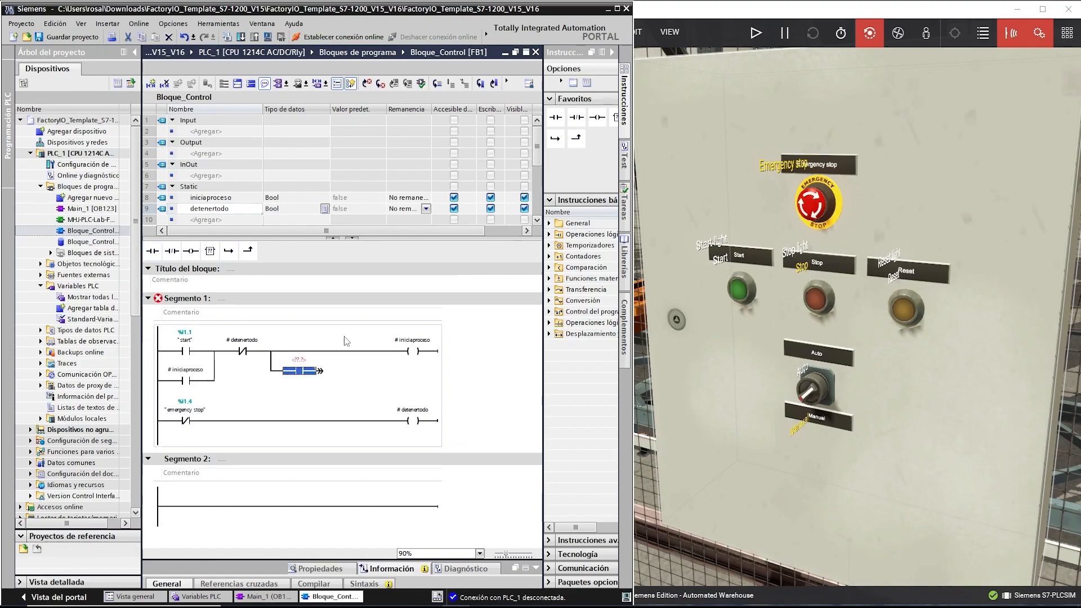
{"action": "left_click", "coordinate": [191, 251]}
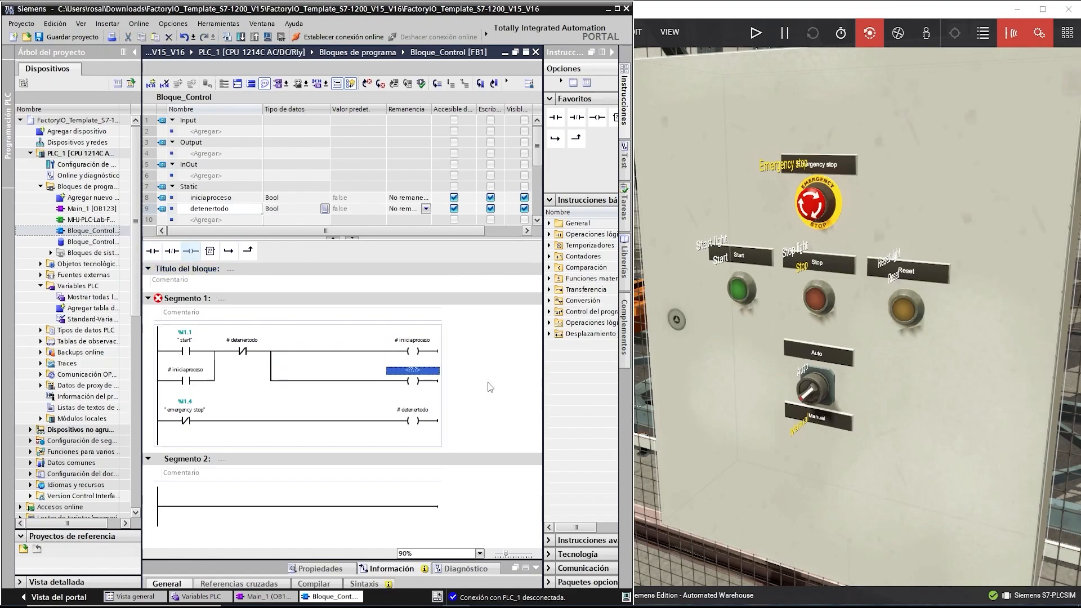
{"action": "type", "text": "start"}
{"action": "left_click", "coordinate": [427, 393]}
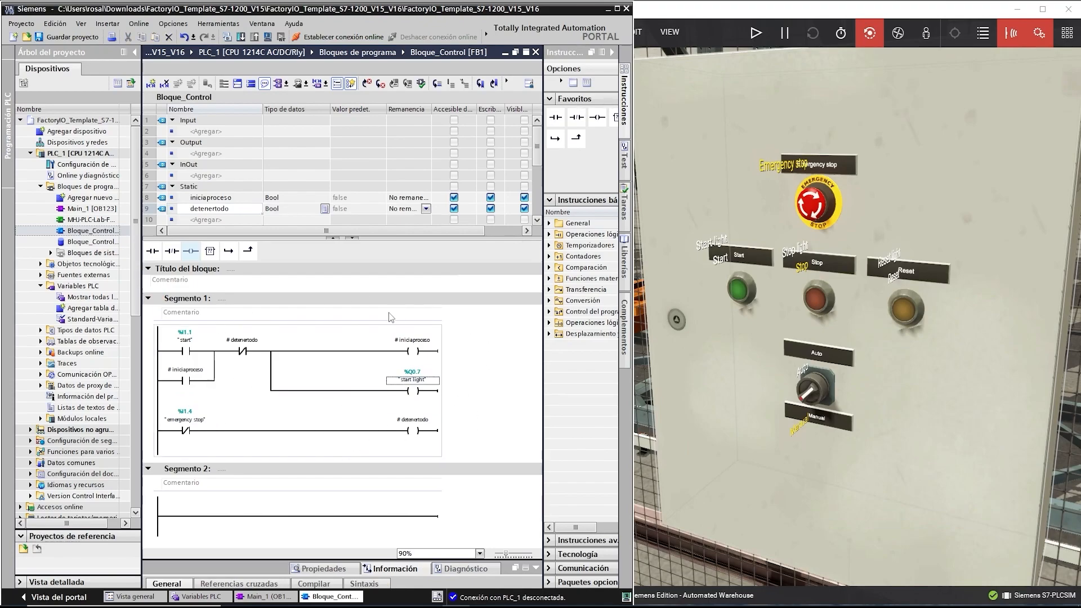
Load only the software changes of PLC_1 into the device.
{"action": "right_click", "coordinate": [77, 153]}
{"action": "mouse_move", "coordinate": [222, 305]}
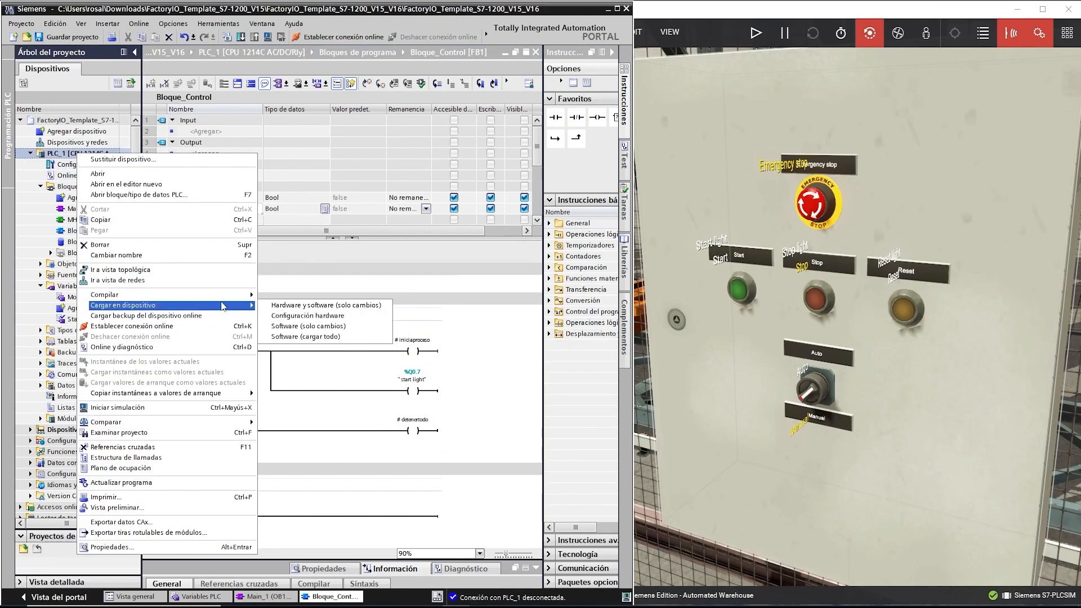
{"action": "left_click", "coordinate": [307, 326]}
{"action": "left_click", "coordinate": [675, 421]}
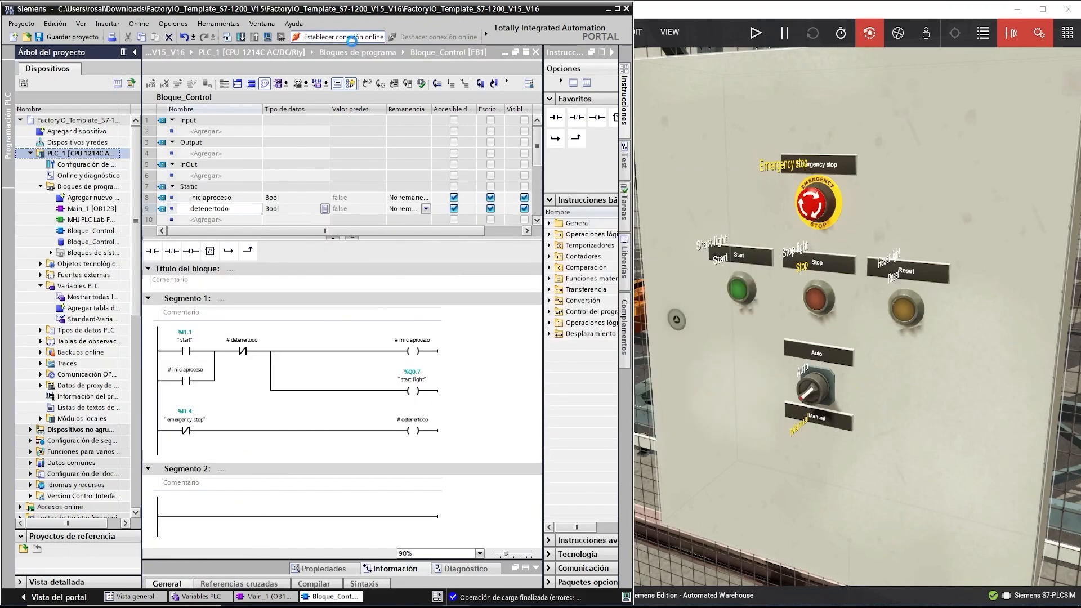
Establish the online connection with PLC_1, turn on monitoring for Bloque_Control, and enlarge its ladder area.
{"action": "left_click", "coordinate": [352, 37]}
{"action": "left_click", "coordinate": [429, 333]}
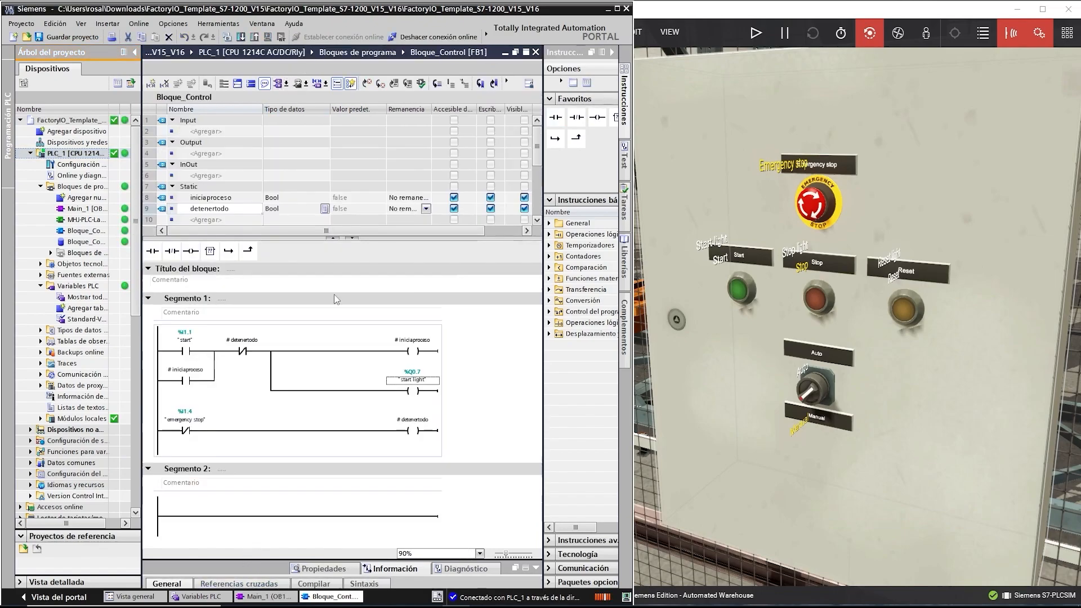
{"action": "left_click", "coordinate": [529, 83]}
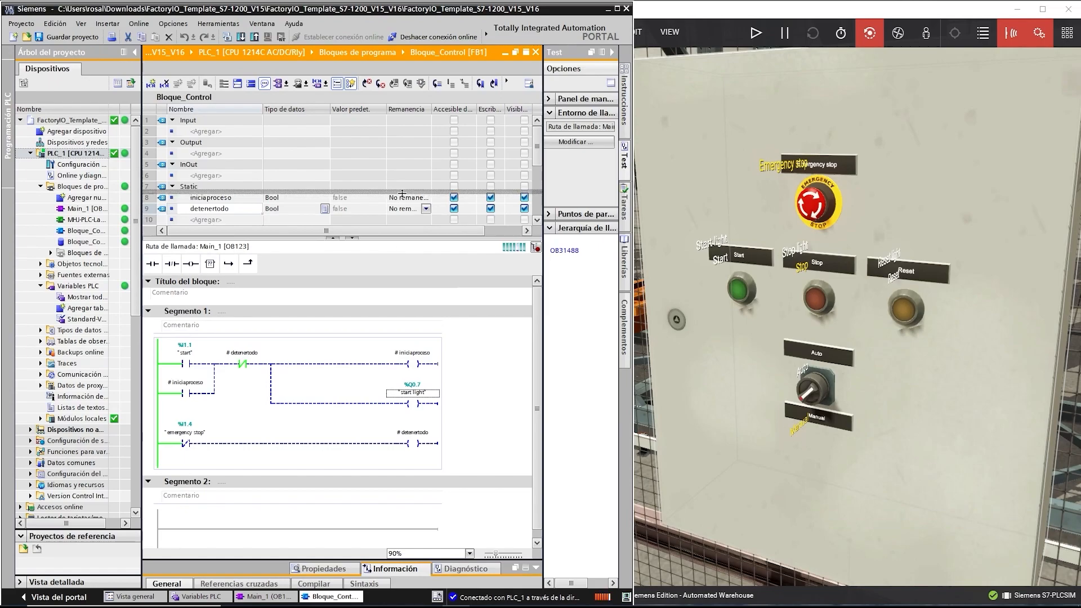
{"action": "left_click_drag", "start_coordinate": [401, 198], "coordinate": [401, 165]}
Switch to Factory I/O and run the Automated Warehouse simulation with the electrical control box in view.
{"action": "left_click", "coordinate": [901, 500]}
{"action": "left_click", "coordinate": [756, 33]}
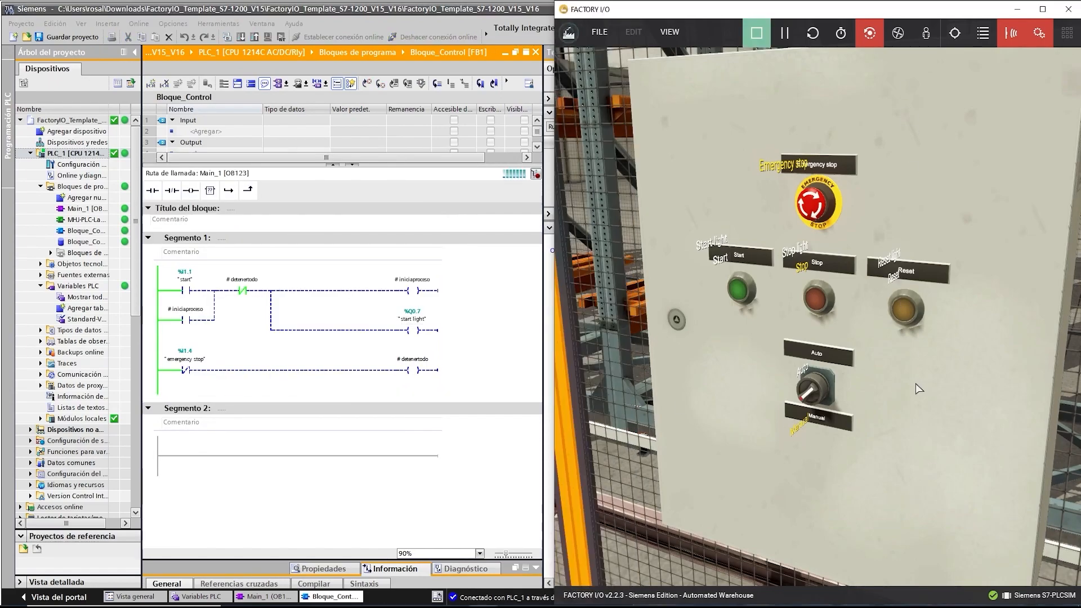
{"action": "scroll", "coordinate": [742, 440], "scroll_direction": "down", "scroll_amount": 5}
{"action": "scroll", "coordinate": [744, 441], "scroll_direction": "up", "scroll_amount": 5}
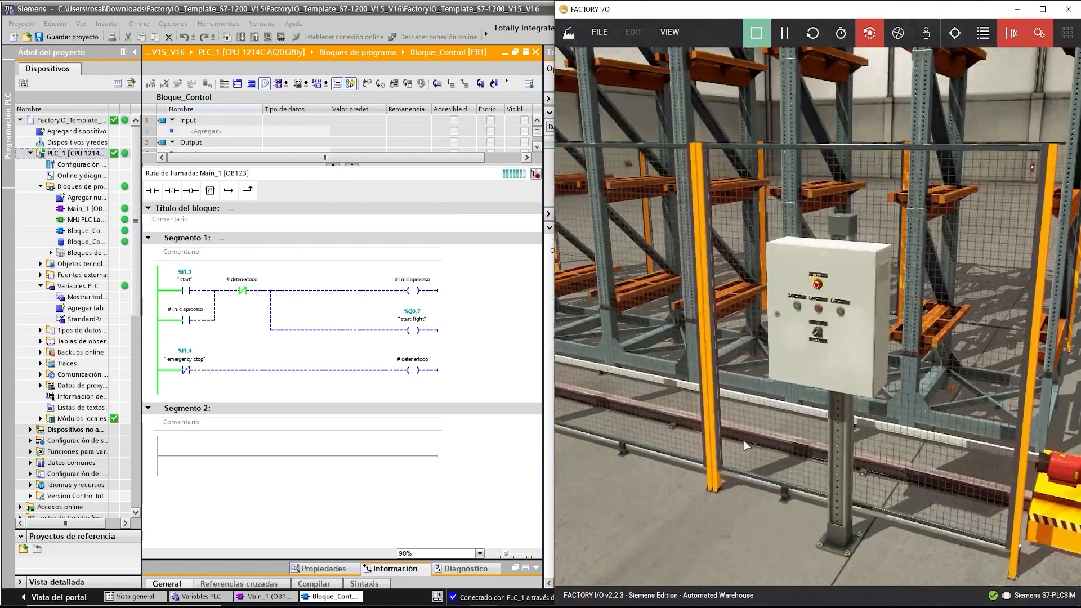
{"action": "scroll", "coordinate": [744, 440], "scroll_direction": "down", "scroll_amount": 3}
Test the start logic by actuating the green Start pushbutton on the Factory I/O control box.
{"action": "left_click", "coordinate": [476, 308]}
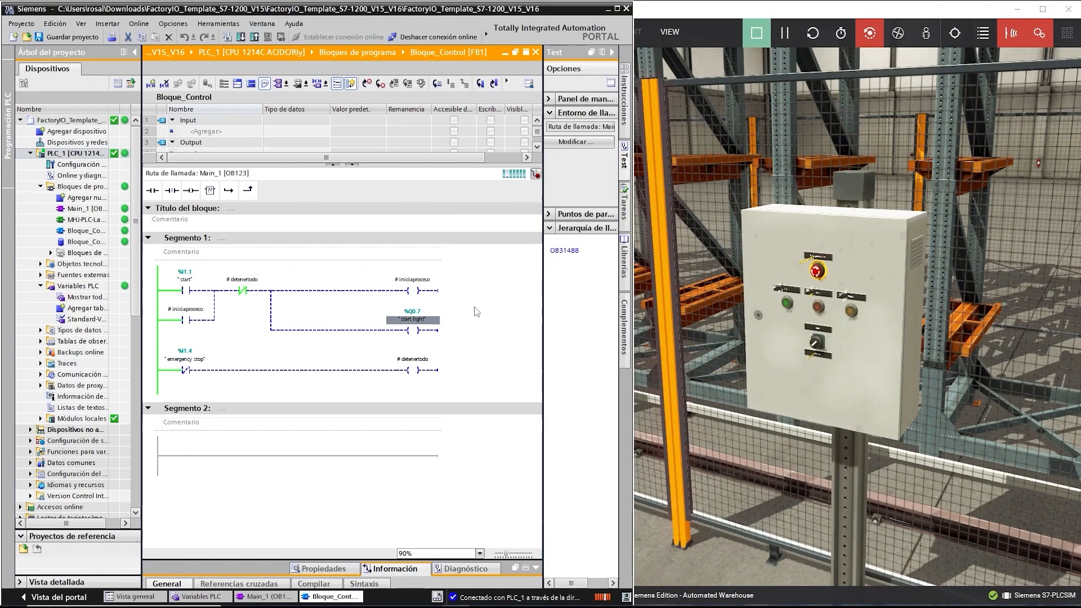
{"action": "left_click", "coordinate": [793, 374]}
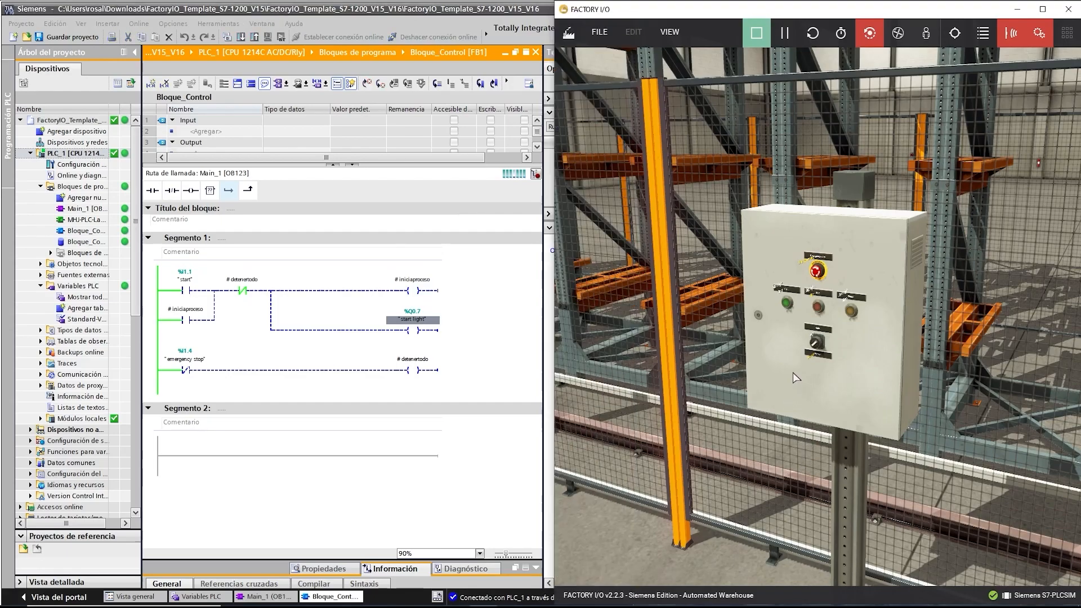
{"action": "scroll", "coordinate": [793, 373], "scroll_direction": "up", "scroll_amount": 5}
{"action": "scroll", "coordinate": [785, 377], "scroll_direction": "down", "scroll_amount": 5}
{"action": "scroll", "coordinate": [786, 370], "scroll_direction": "up", "scroll_amount": 5}
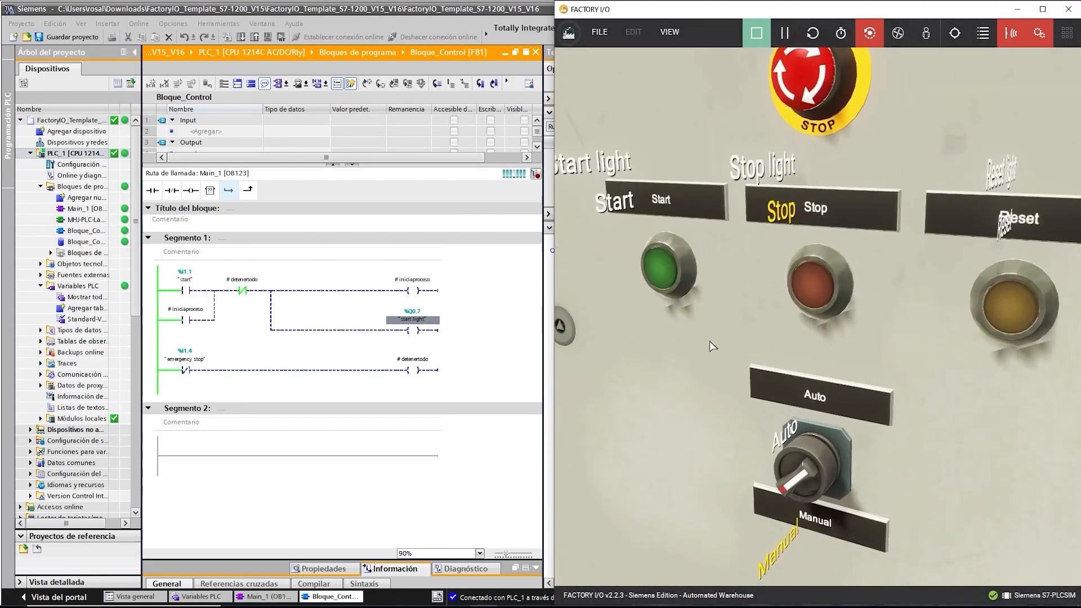
{"action": "scroll", "coordinate": [711, 340], "scroll_direction": "down", "scroll_amount": 4}
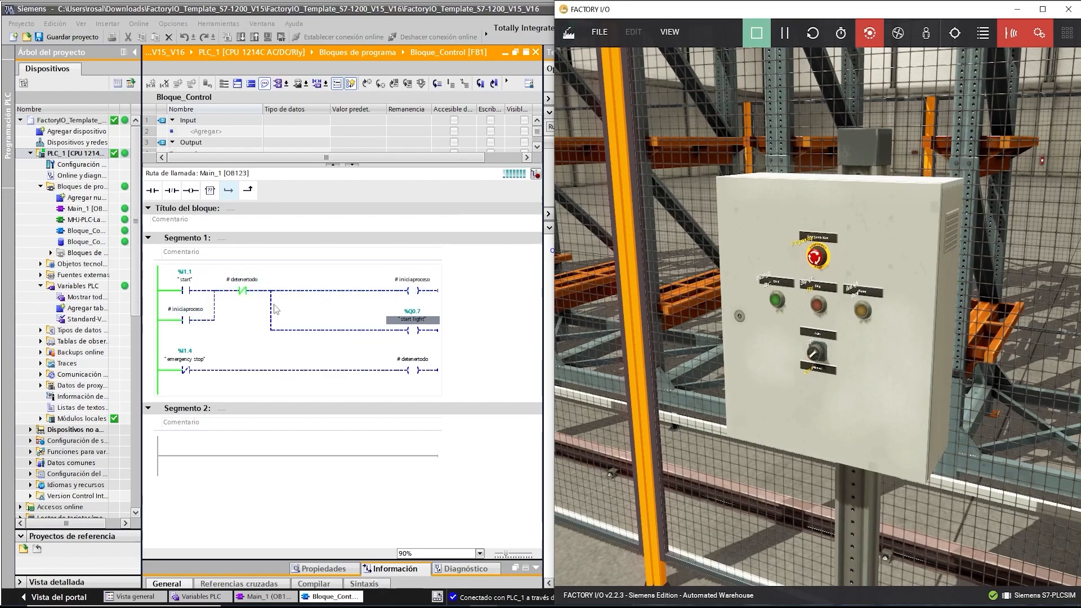
{"action": "left_click", "coordinate": [455, 336]}
{"action": "left_click", "coordinate": [414, 330]}
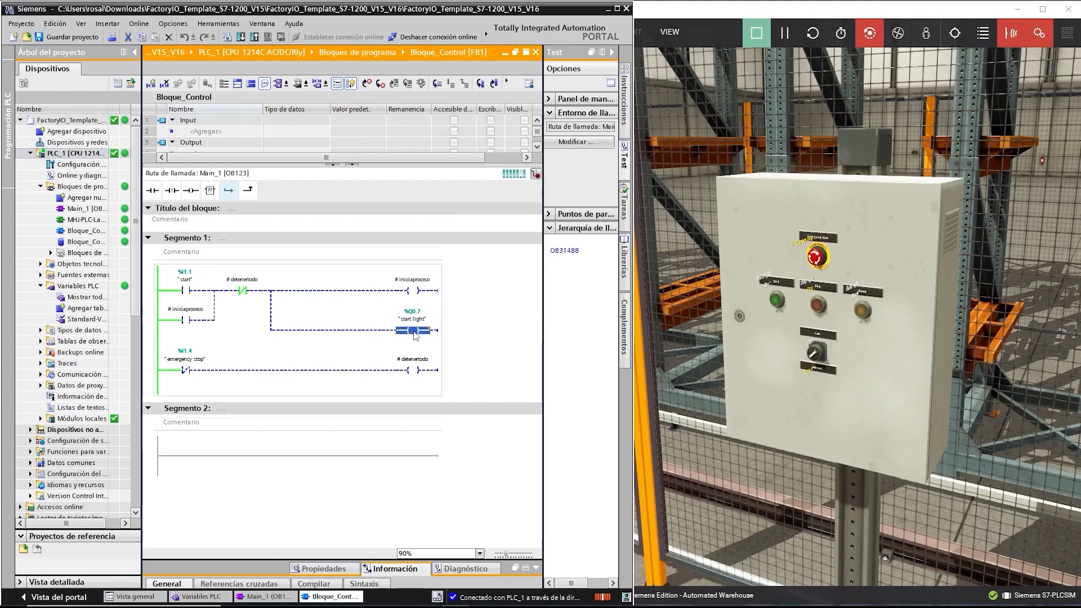
{"action": "left_click", "coordinate": [839, 395]}
{"action": "scroll", "coordinate": [831, 389], "scroll_direction": "up", "scroll_amount": 5}
{"action": "scroll", "coordinate": [747, 322], "scroll_direction": "down", "scroll_amount": 5}
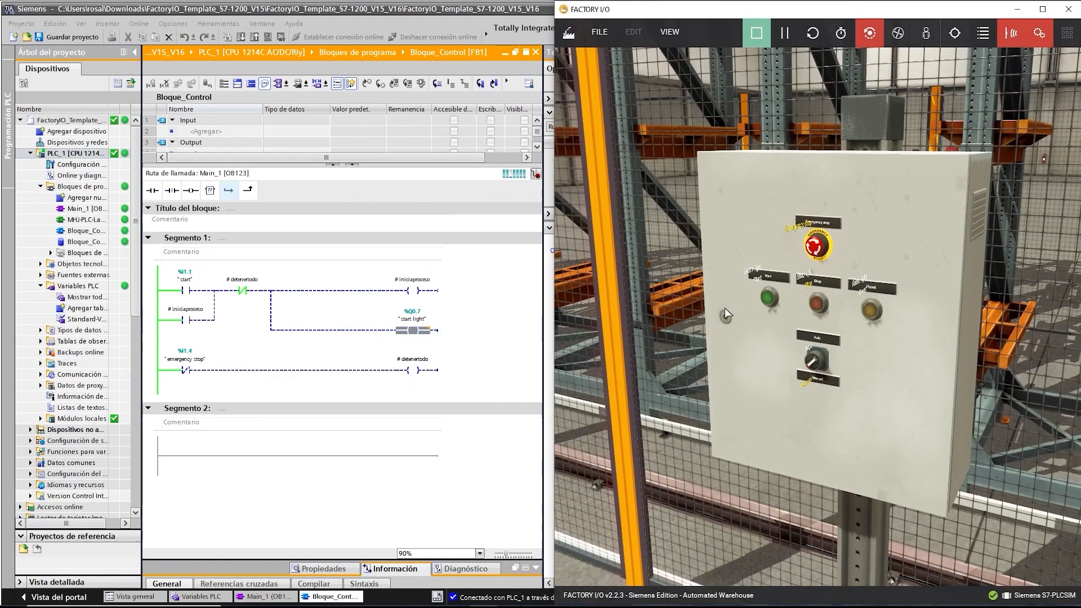
{"action": "left_click", "coordinate": [767, 299]}
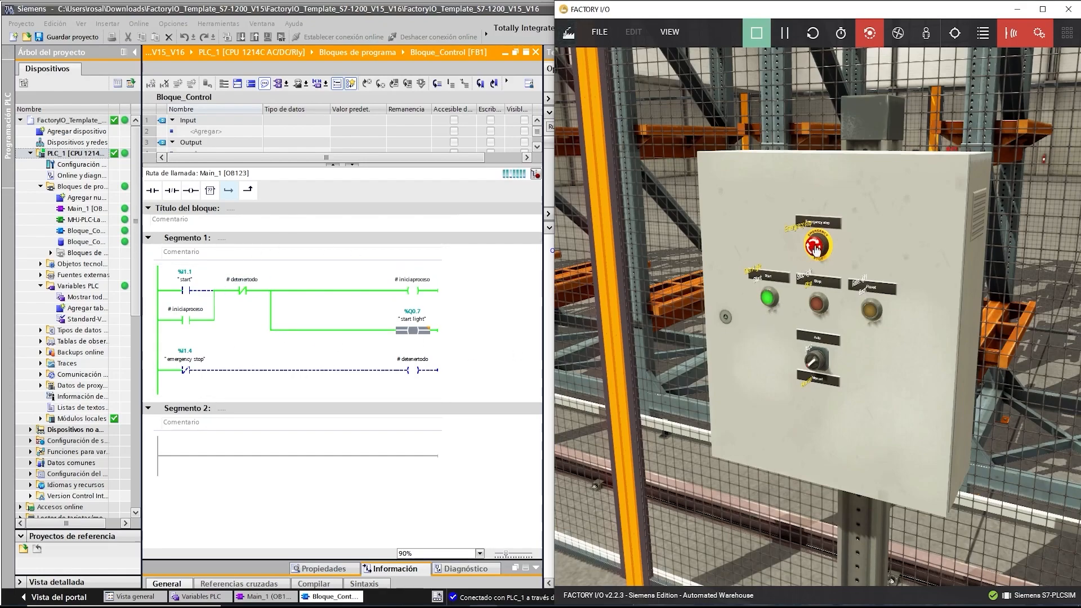
Actuate the emergency stop on the control box and try to restart the process with the Start pushbutton.
{"action": "left_click", "coordinate": [816, 249]}
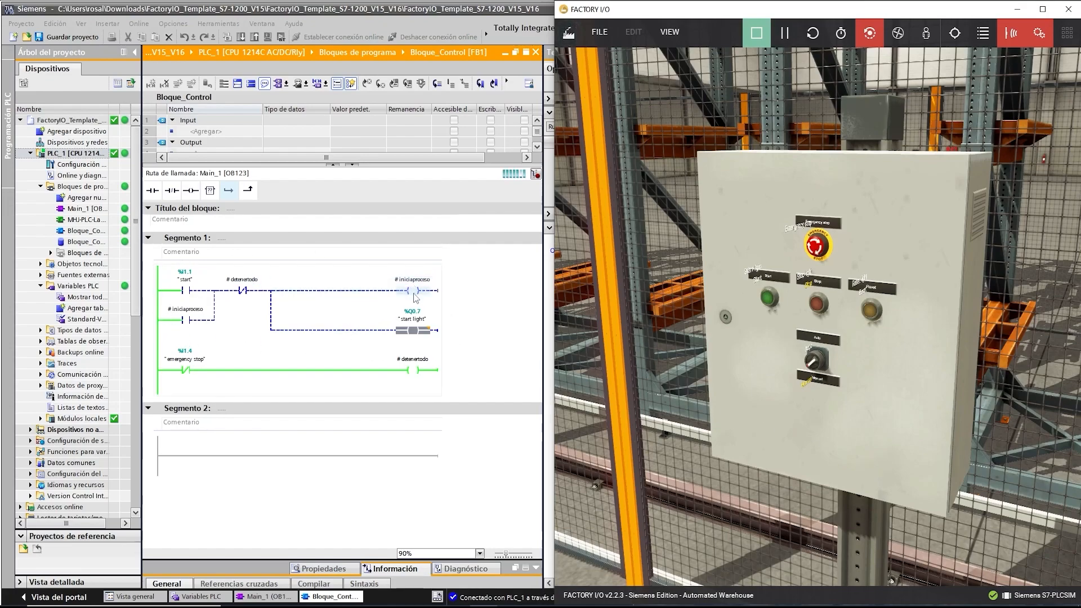
{"action": "left_click", "coordinate": [771, 303]}
{"action": "double_click", "coordinate": [770, 302]}
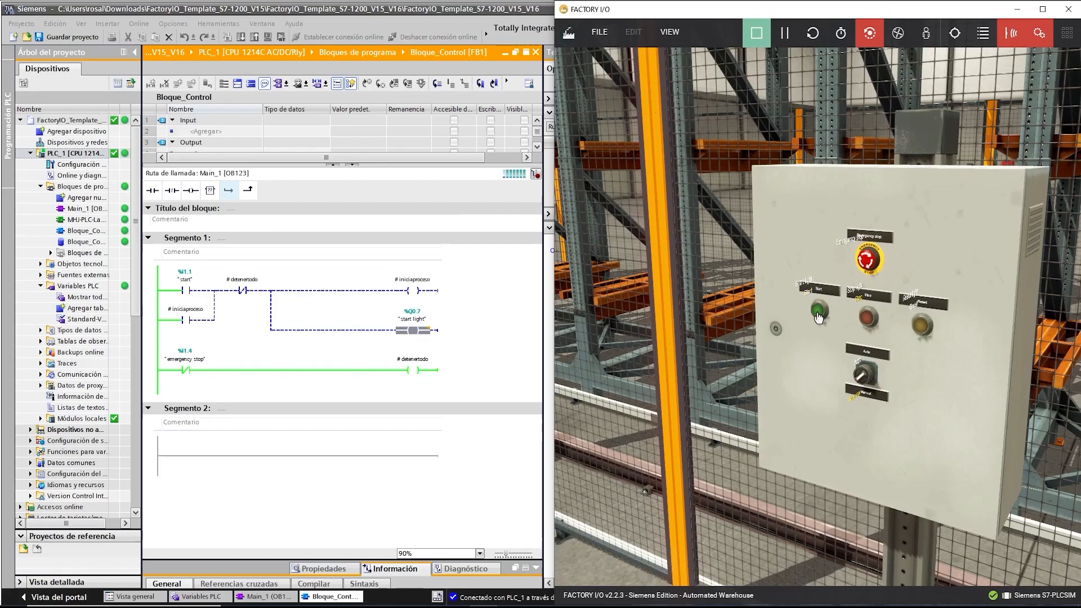
Examine the storage racks, pallet conveyors and stacker crane of the Automated Warehouse scene from different distances and angles.
{"action": "left_click", "coordinate": [501, 331]}
{"action": "left_click", "coordinate": [647, 383]}
{"action": "scroll", "coordinate": [658, 416], "scroll_direction": "down", "scroll_amount": 10}
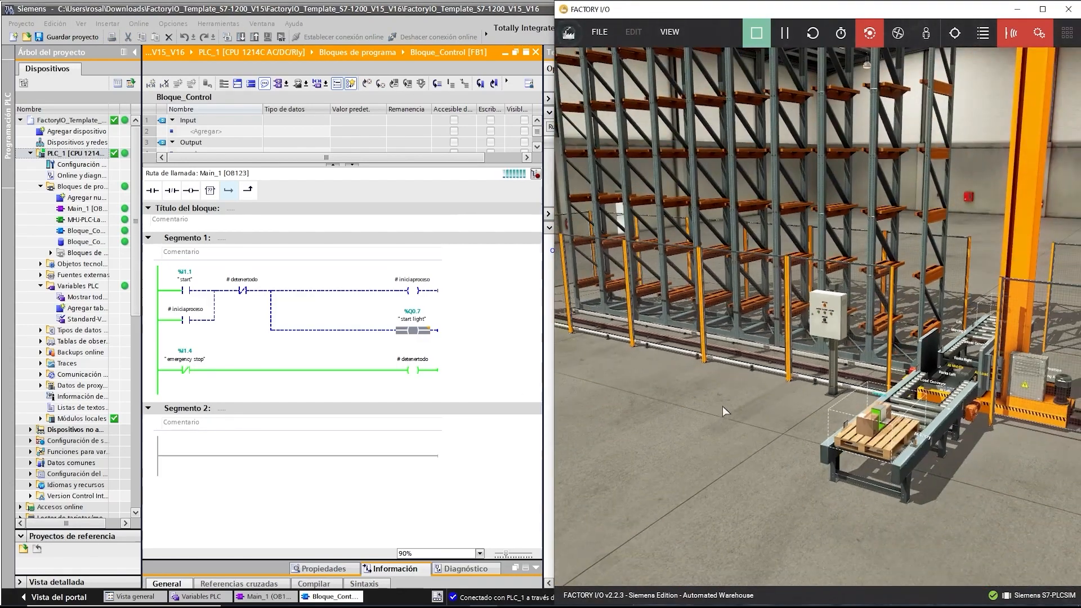
{"action": "left_click_drag", "start_coordinate": [722, 406], "coordinate": [671, 417]}
{"action": "scroll", "coordinate": [723, 442], "scroll_direction": "up", "scroll_amount": 3}
{"action": "scroll", "coordinate": [724, 374], "scroll_direction": "up", "scroll_amount": 4}
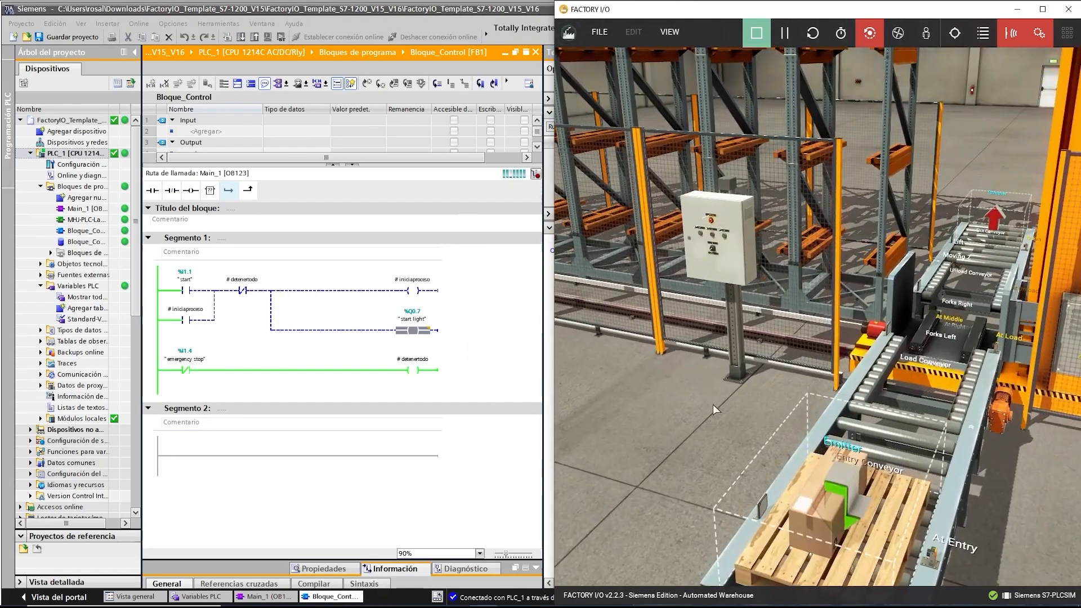
{"action": "scroll", "coordinate": [713, 404], "scroll_direction": "down", "scroll_amount": 5}
{"action": "scroll", "coordinate": [697, 370], "scroll_direction": "down", "scroll_amount": 4}
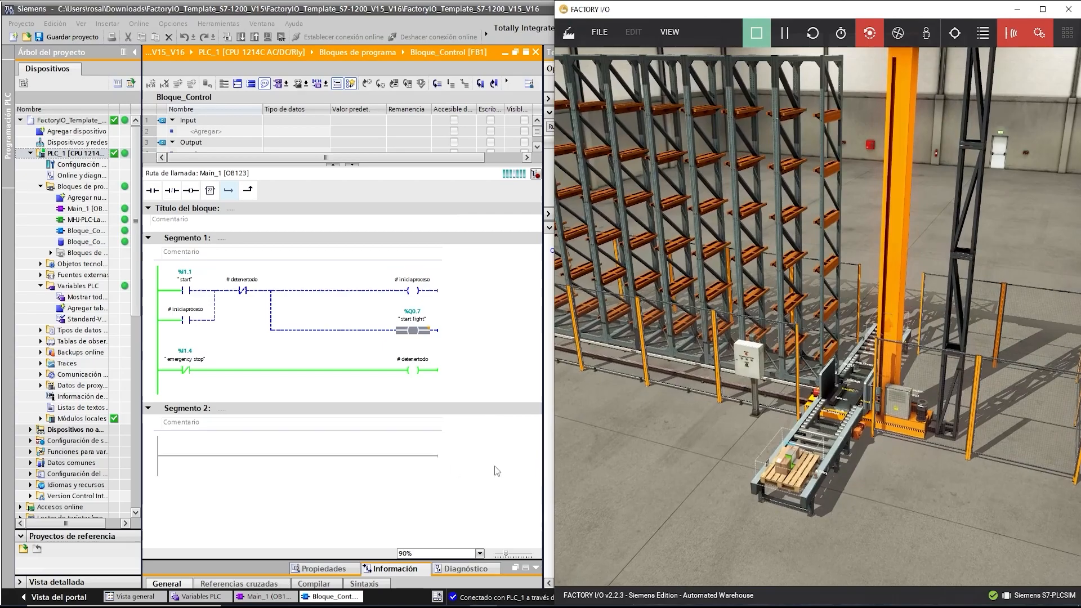
{"action": "left_click", "coordinate": [494, 465]}
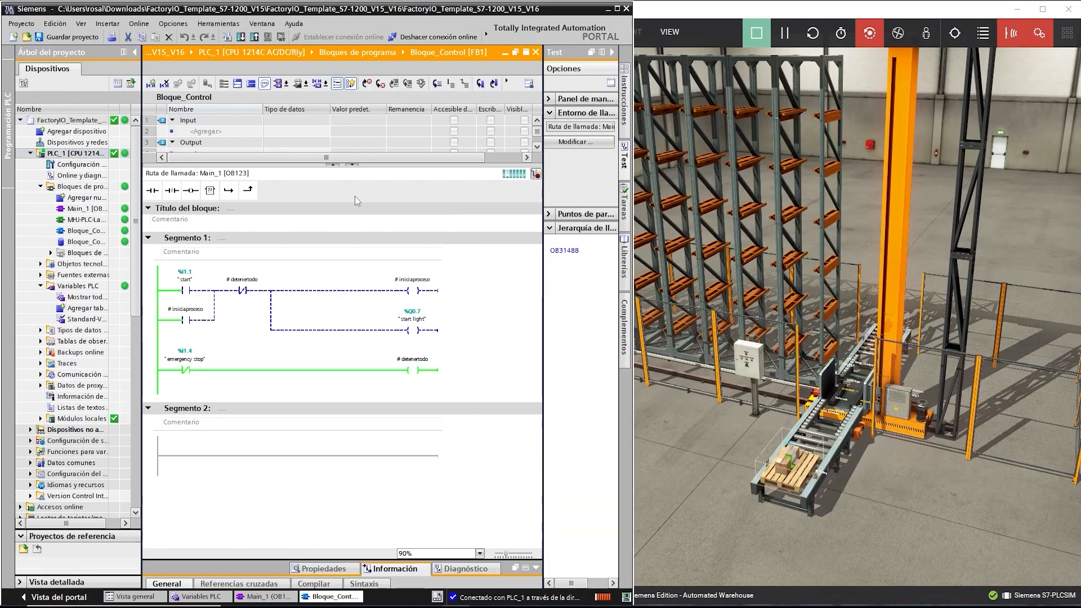
{"action": "left_click", "coordinate": [748, 426]}
{"action": "scroll", "coordinate": [748, 427], "scroll_direction": "down", "scroll_amount": 5}
{"action": "scroll", "coordinate": [729, 411], "scroll_direction": "up", "scroll_amount": 4}
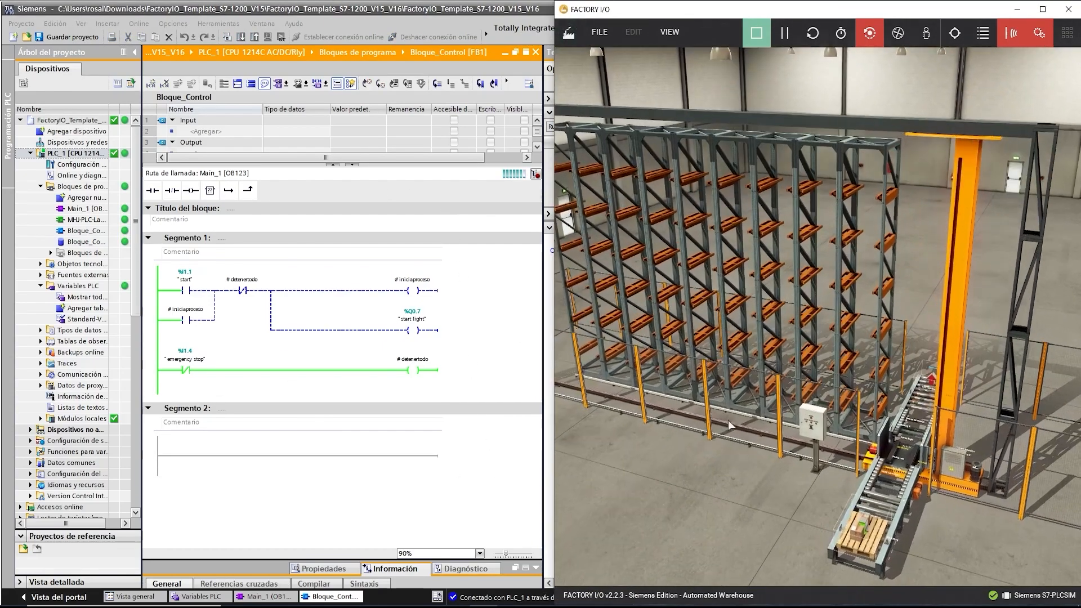
{"action": "scroll", "coordinate": [732, 417], "scroll_direction": "down", "scroll_amount": 2}
{"action": "scroll", "coordinate": [736, 413], "scroll_direction": "up", "scroll_amount": 2}
{"action": "left_click_drag", "start_coordinate": [736, 413], "coordinate": [584, 273]}
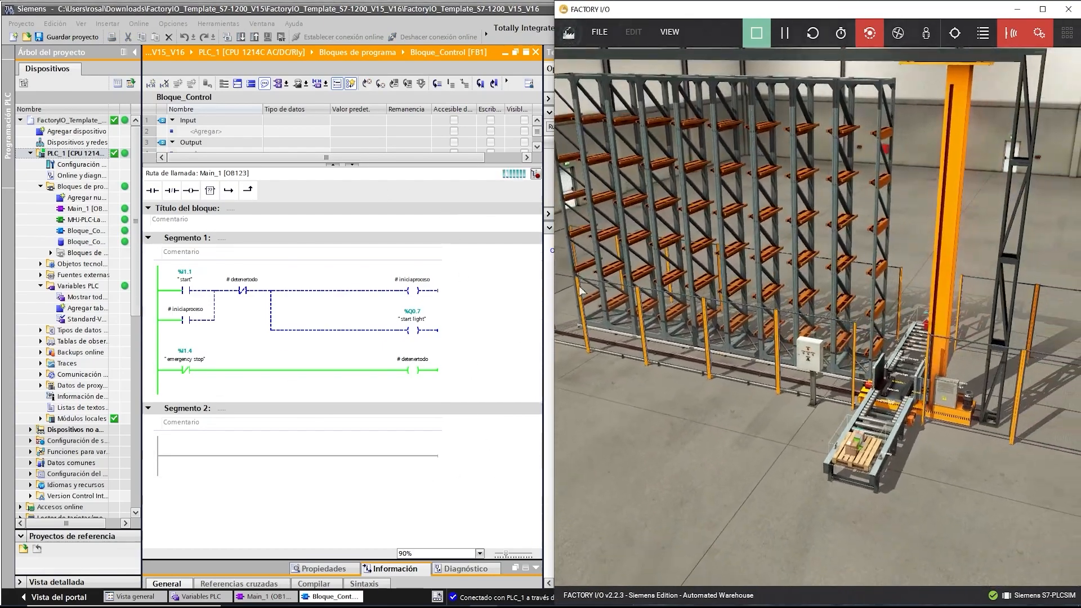